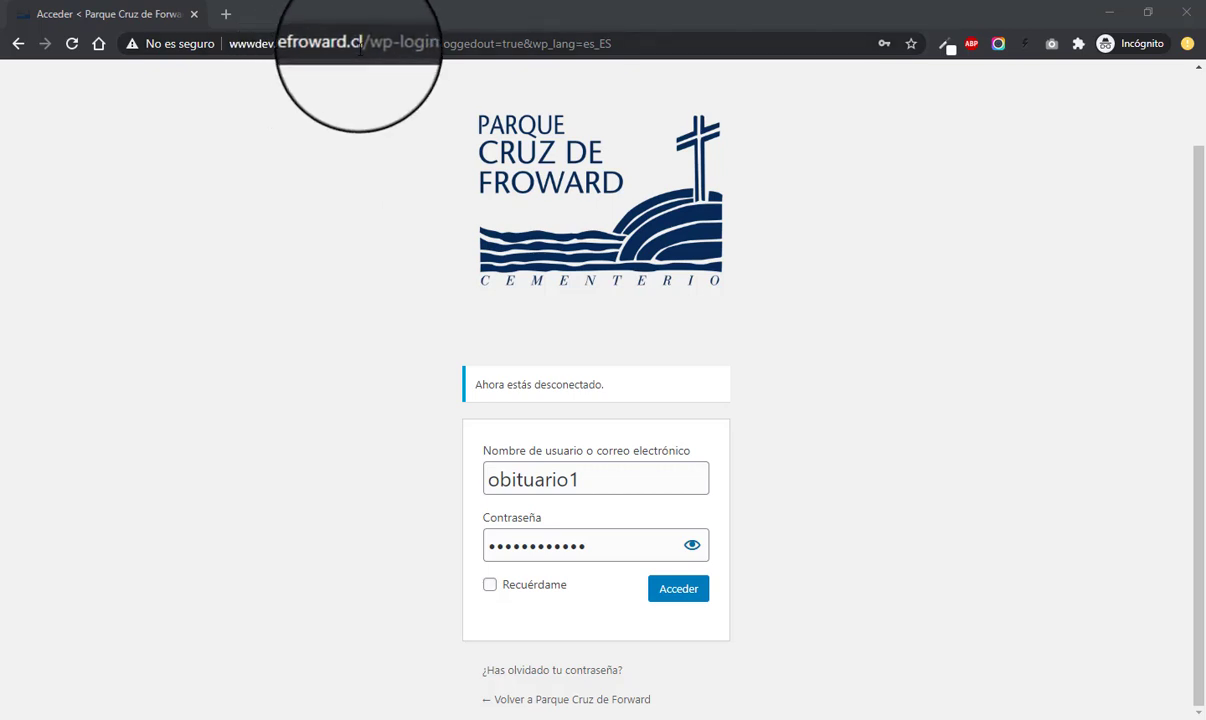
# - Log in on wp-login with the account credentials, ticking Recuérdame before Acceder
pyautogui.click(328, 48)
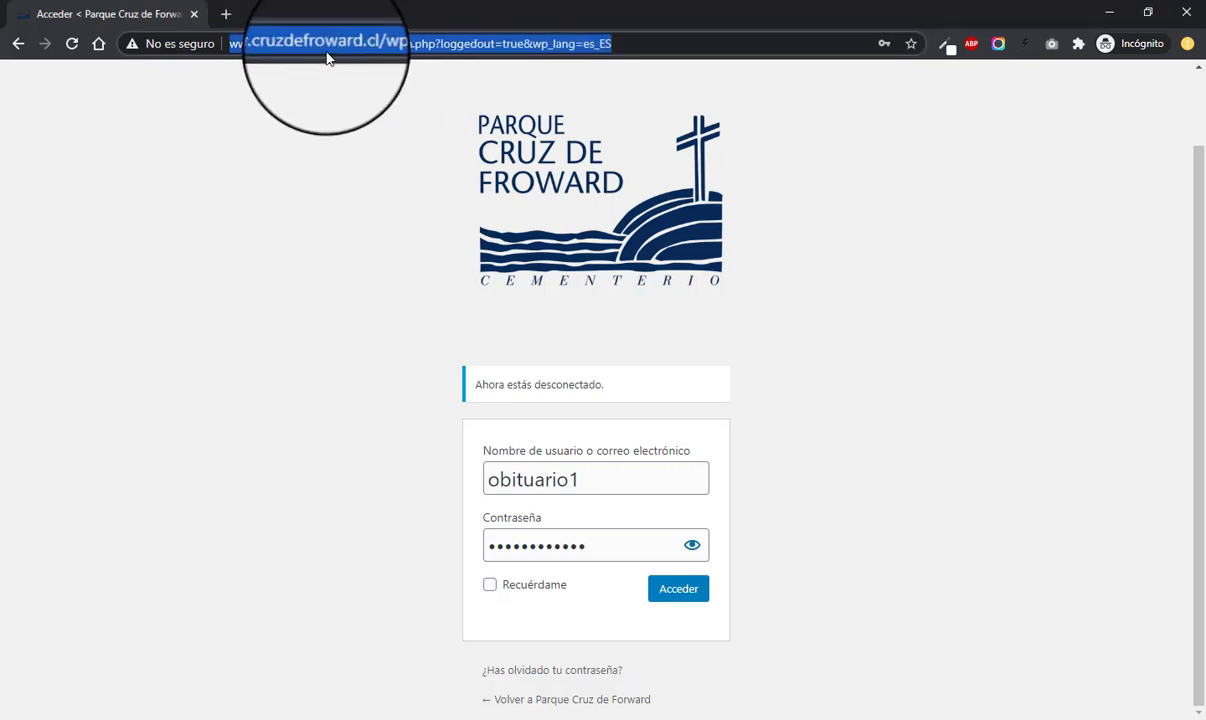
pyautogui.click(265, 44)
pyautogui.moveTo(232, 44); pyautogui.dragTo(653, 52)
pyautogui.click(264, 418)
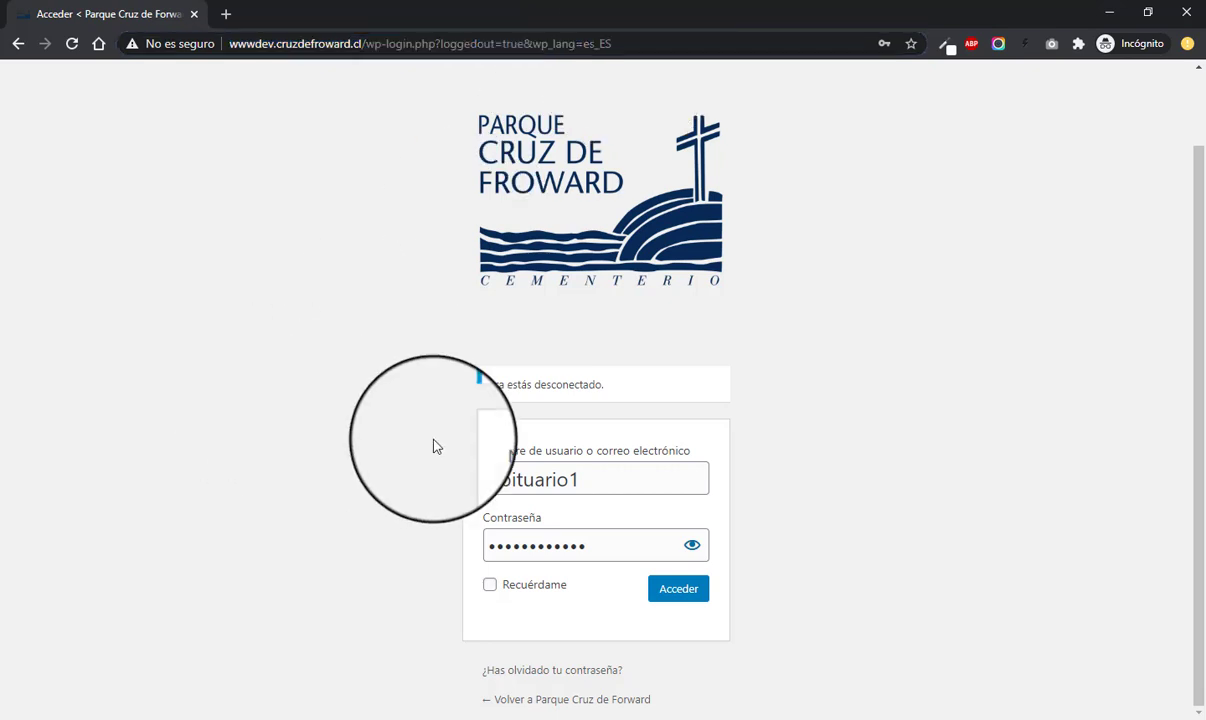
pyautogui.moveTo(481, 450); pyautogui.dragTo(640, 469)
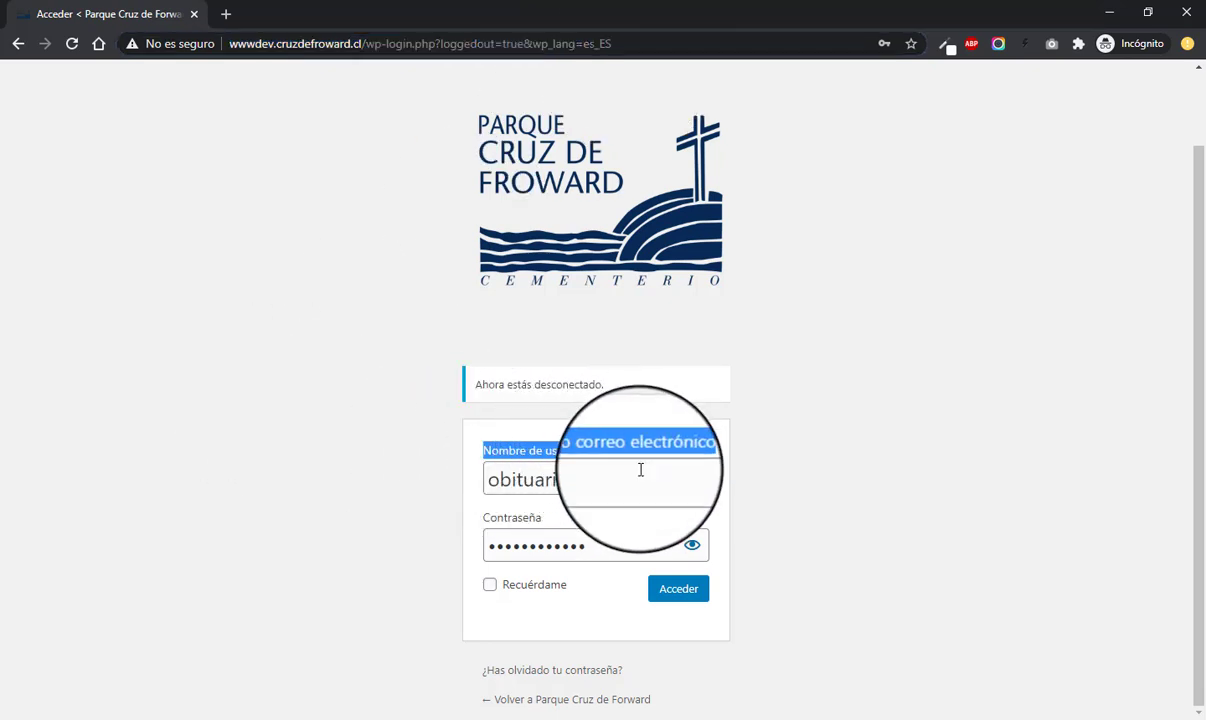
pyautogui.click(648, 480)
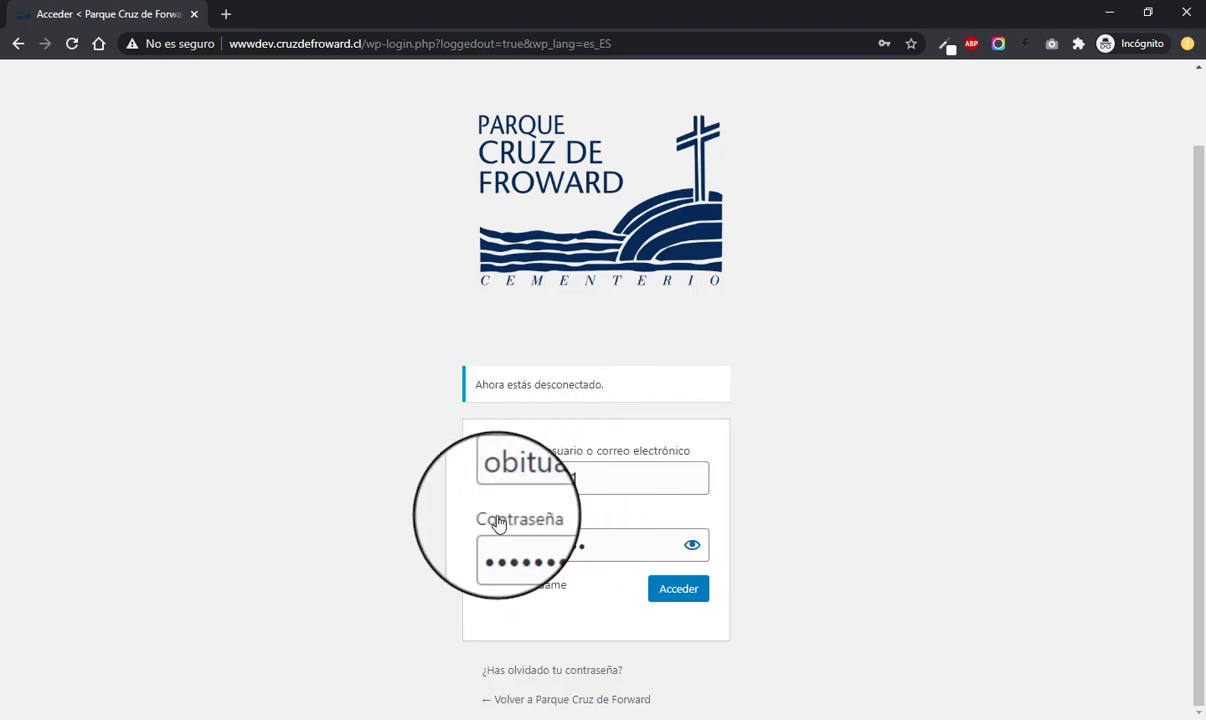
pyautogui.click(545, 553)
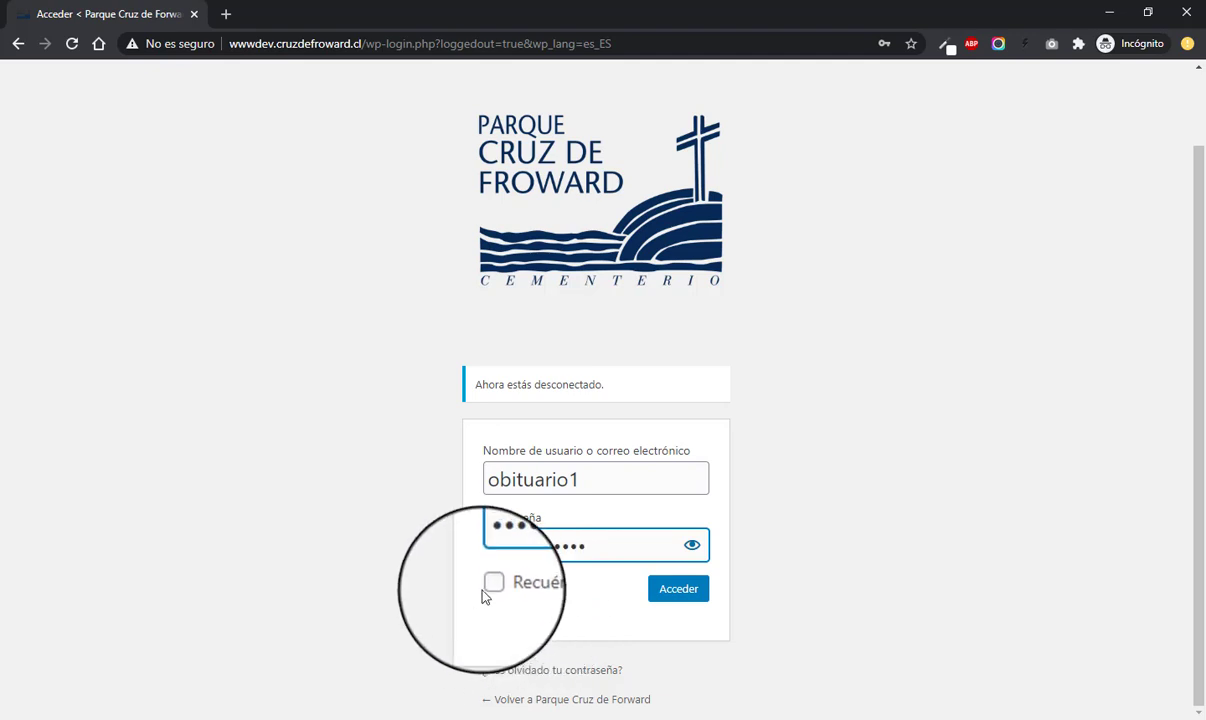
pyautogui.click(489, 586)
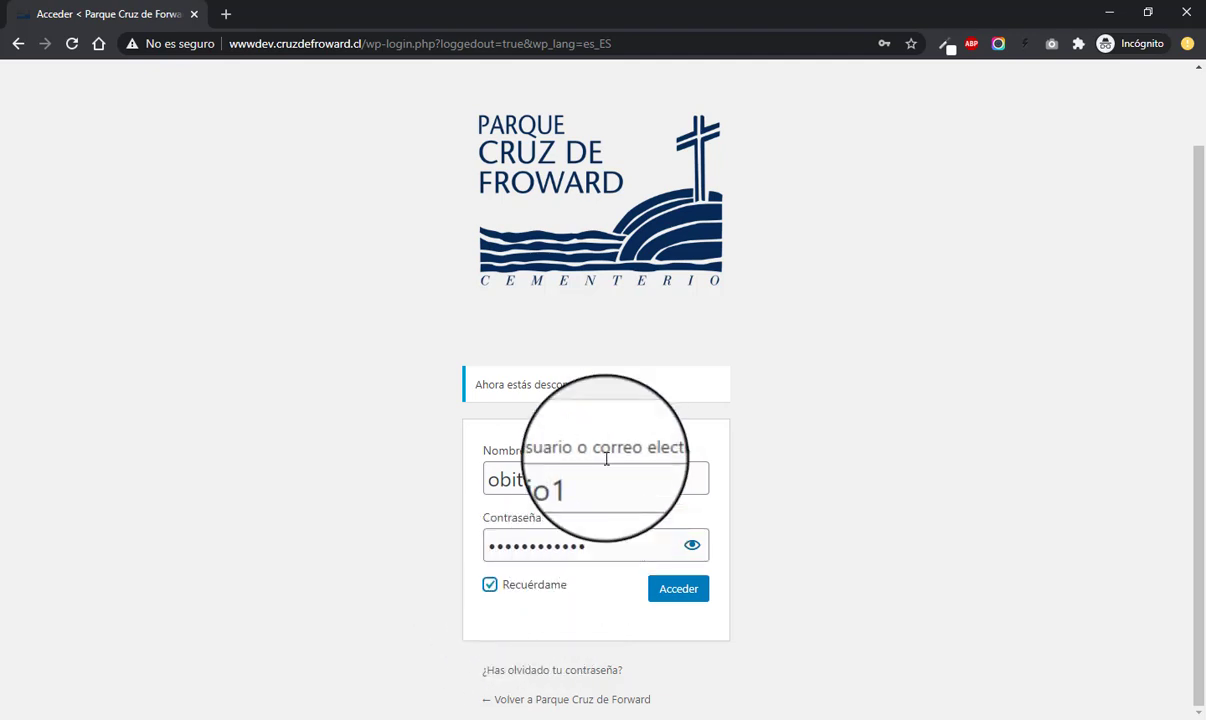
pyautogui.click(679, 592)
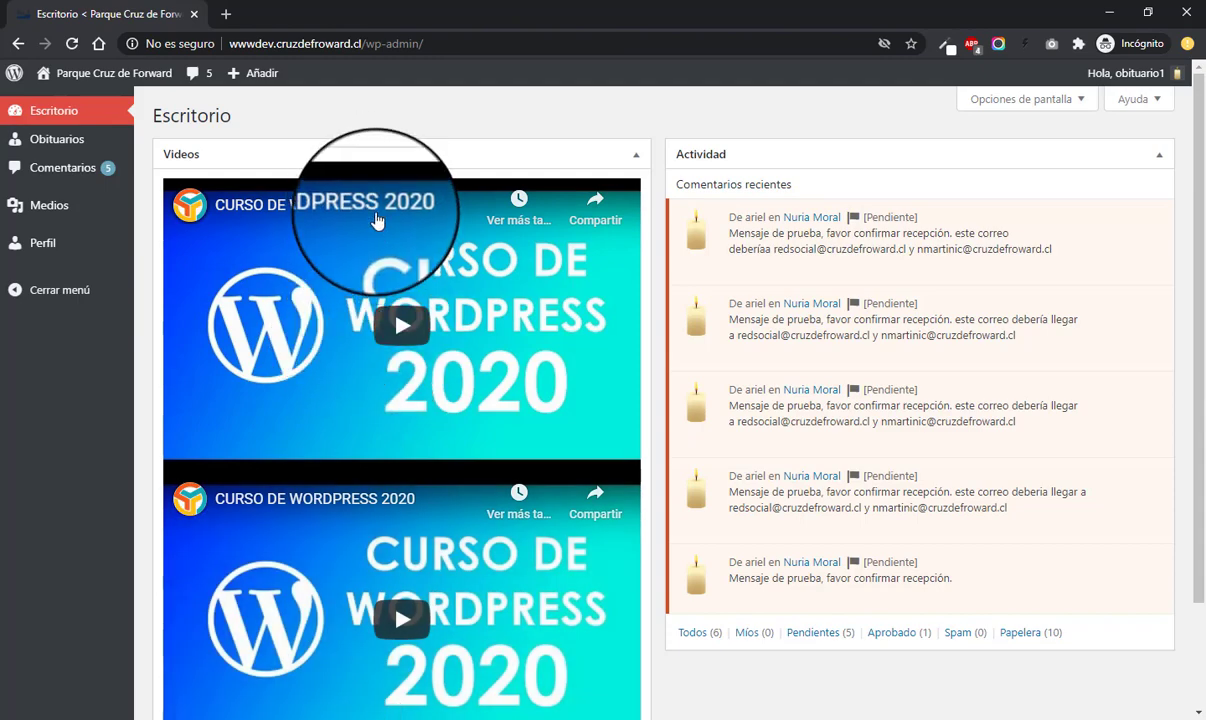
# - Review the Escritorio's Actividad panel listing five comments pending moderation
pyautogui.moveTo(848, 272)
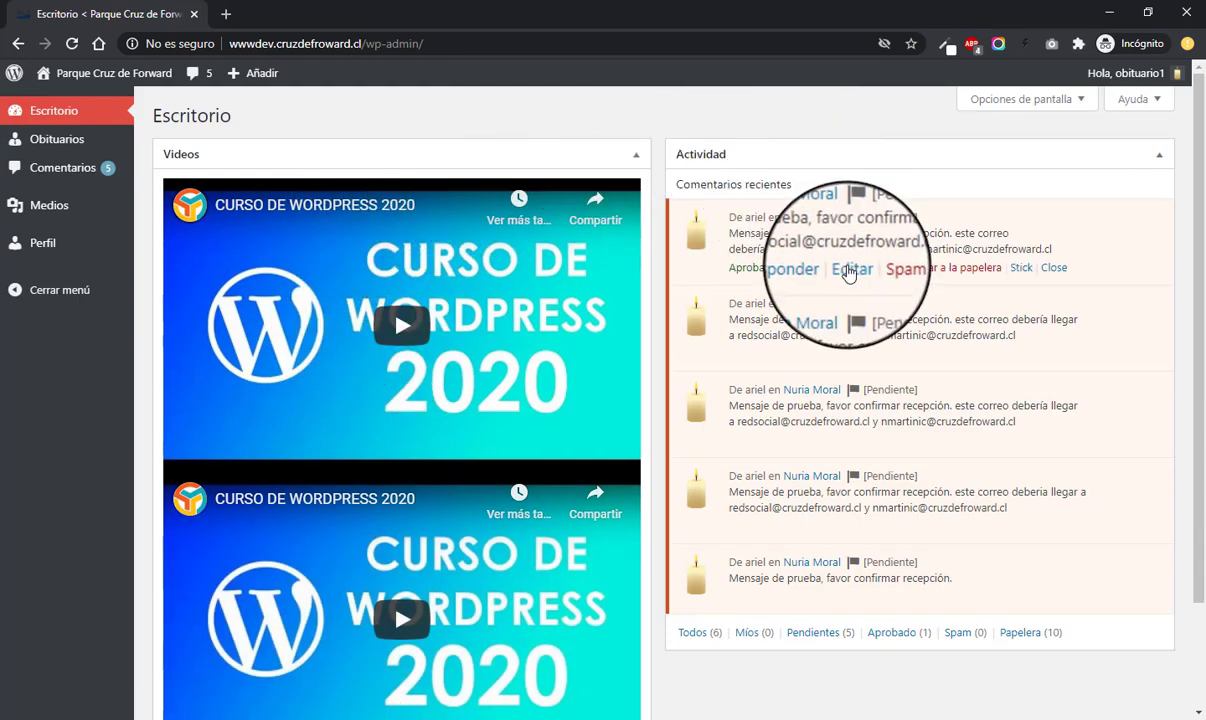
pyautogui.moveTo(855, 562)
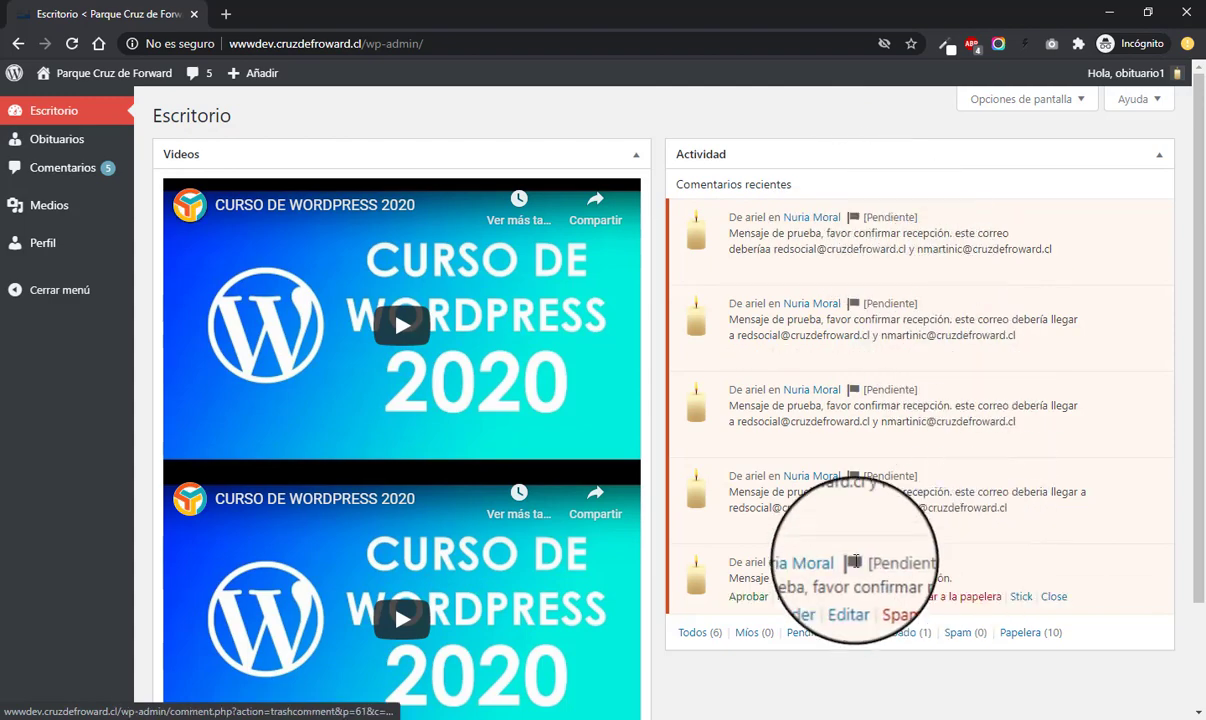
pyautogui.scroll(-1, 405, 298)
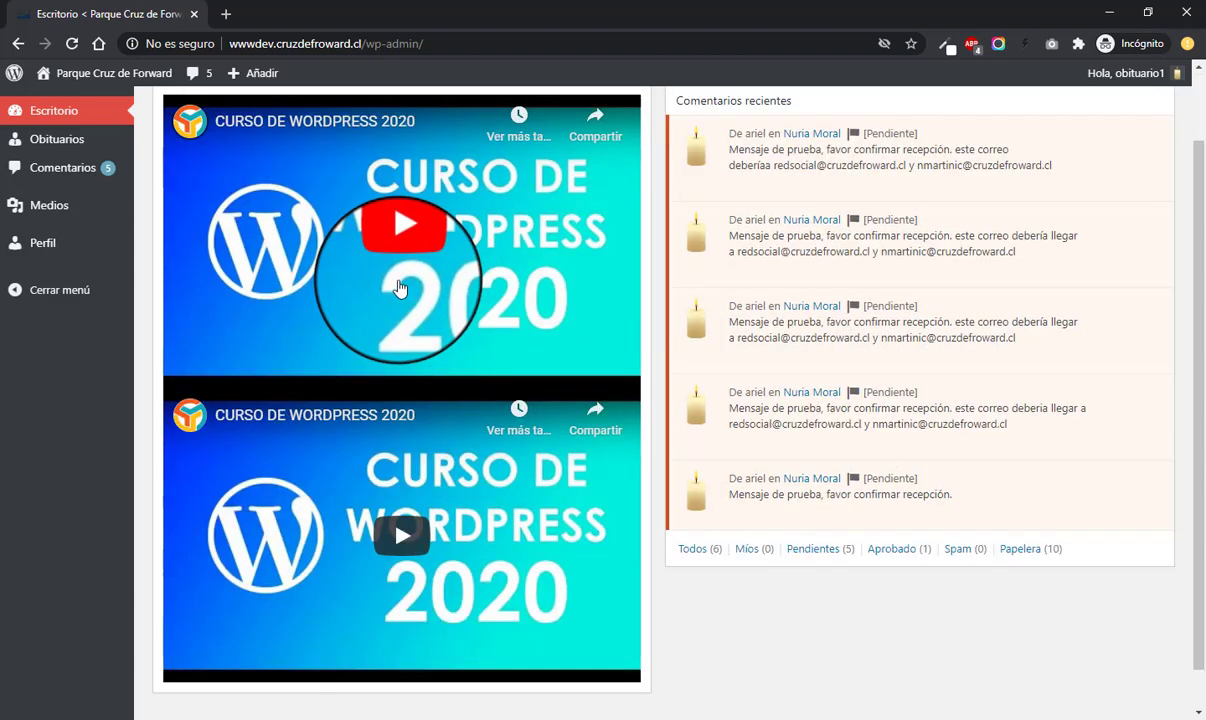
pyautogui.scroll(1, 400, 270)
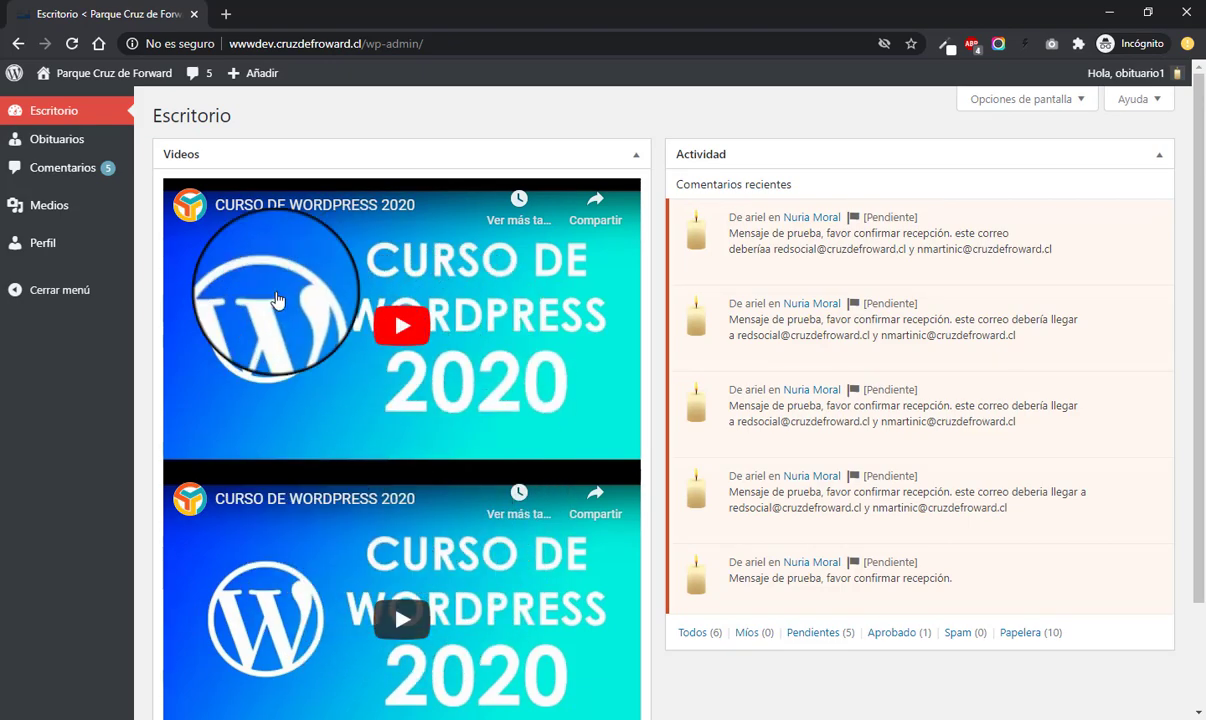
pyautogui.moveTo(72, 140)
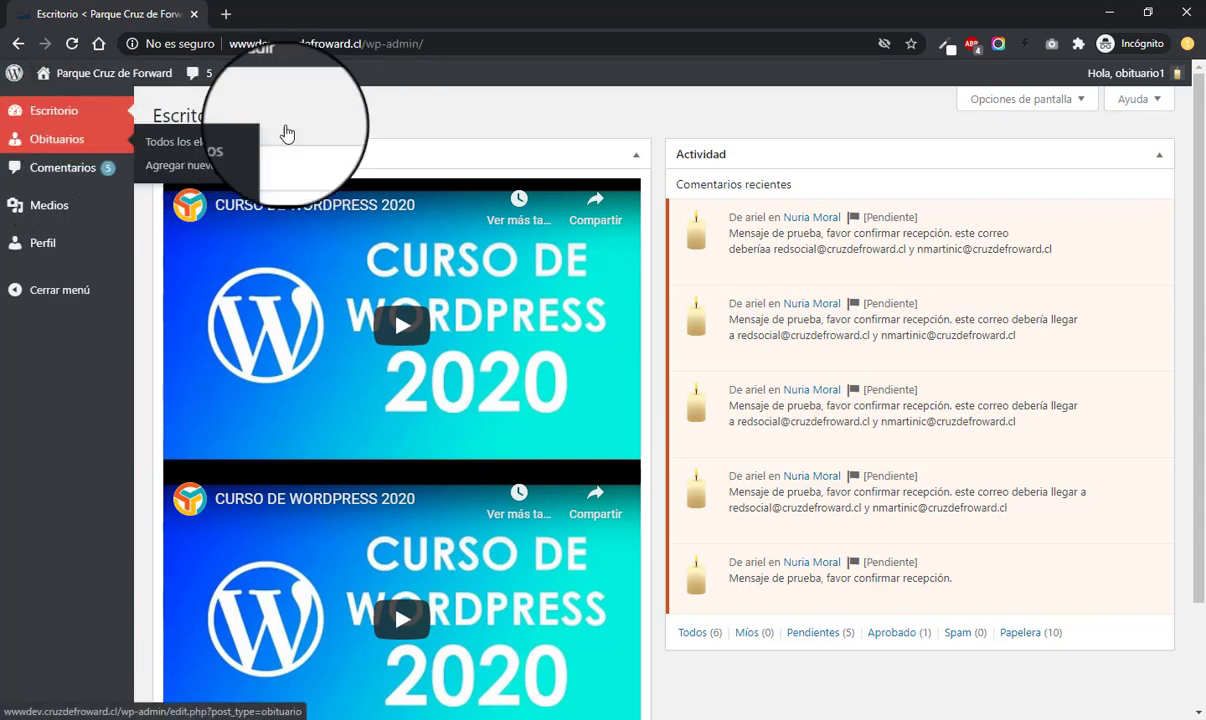
# - Open the public site in a new browser tab from the site name
pyautogui.moveTo(80, 73)
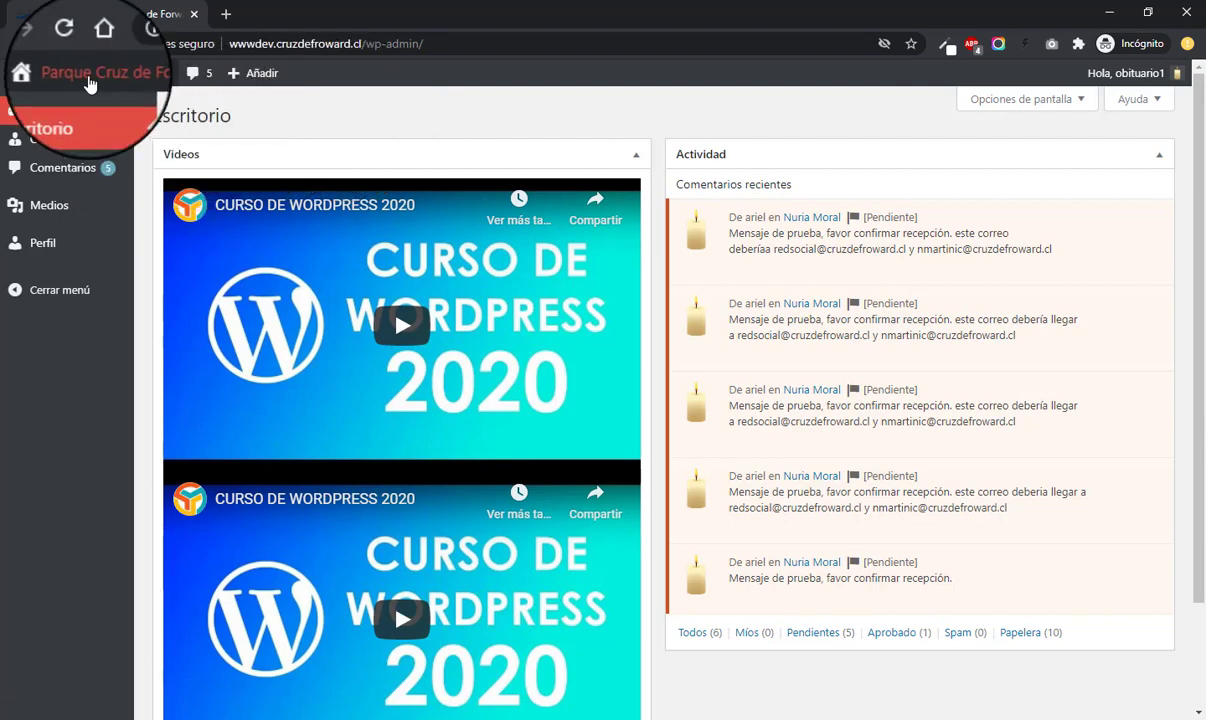
pyautogui.rightClick(88, 104)
pyautogui.click(135, 112)
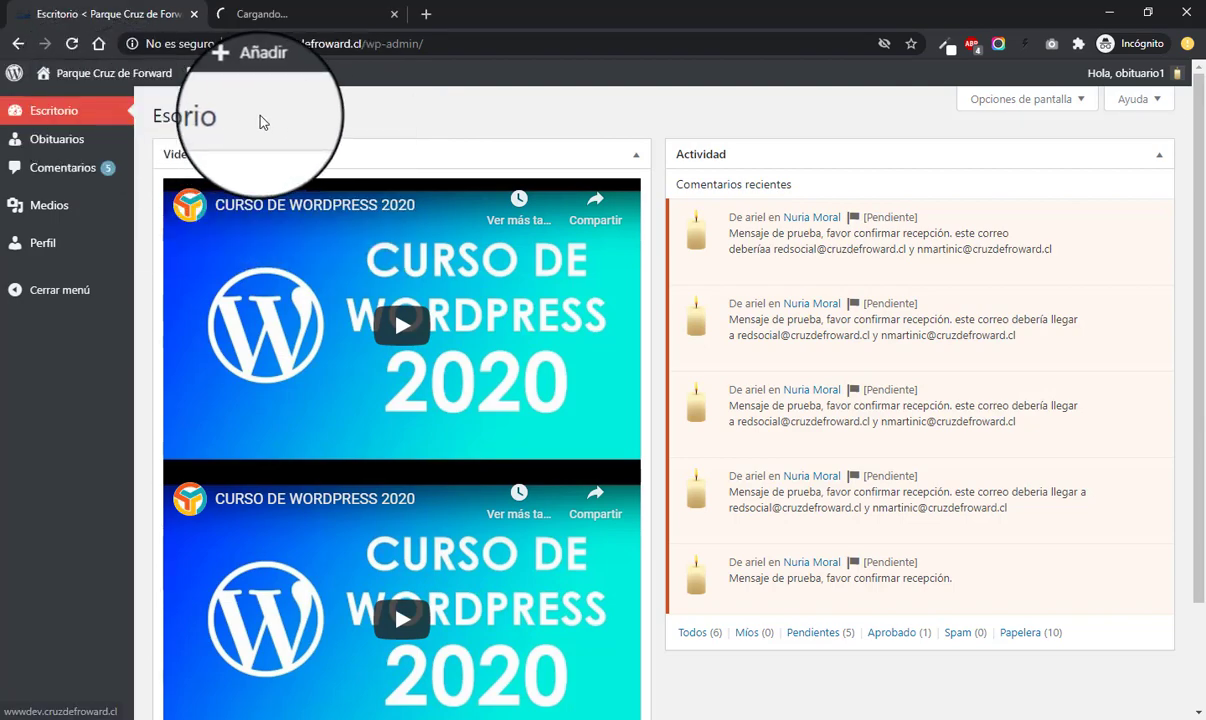
# - Go to Obituarios > Todos los elementos showing the 9 published obituaries
pyautogui.moveTo(60, 139)
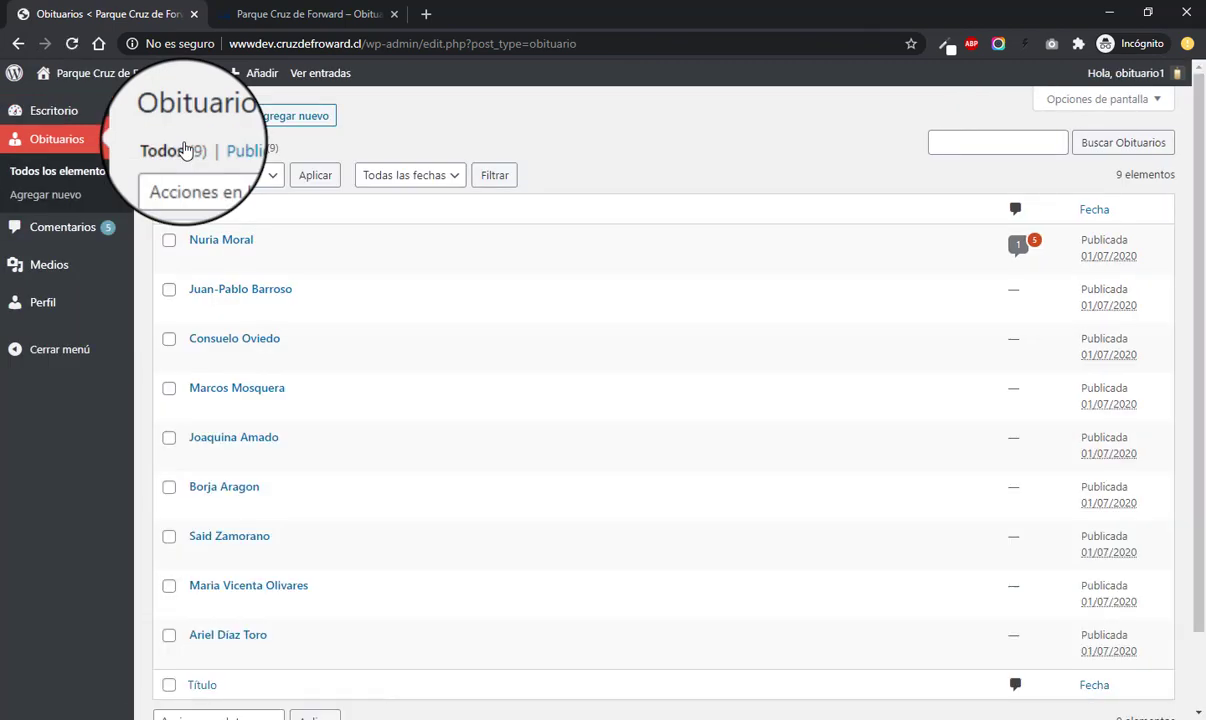
pyautogui.scroll(-1, 430, 320)
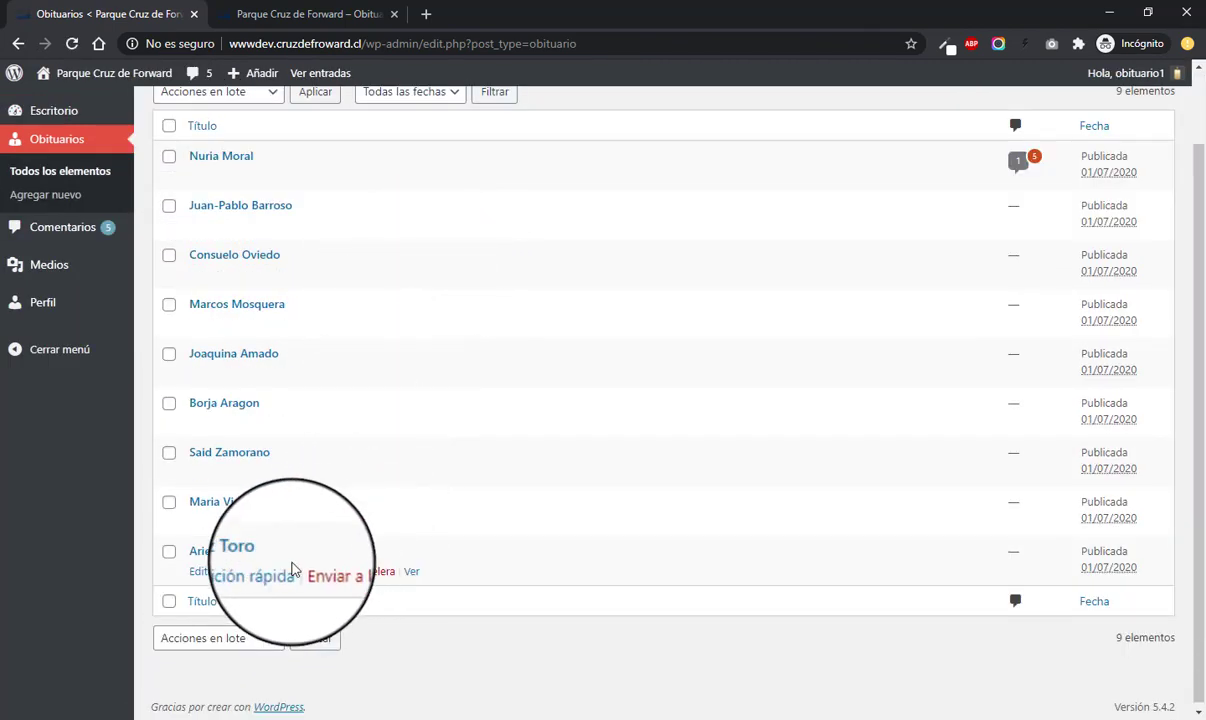
pyautogui.scroll(1, 270, 565)
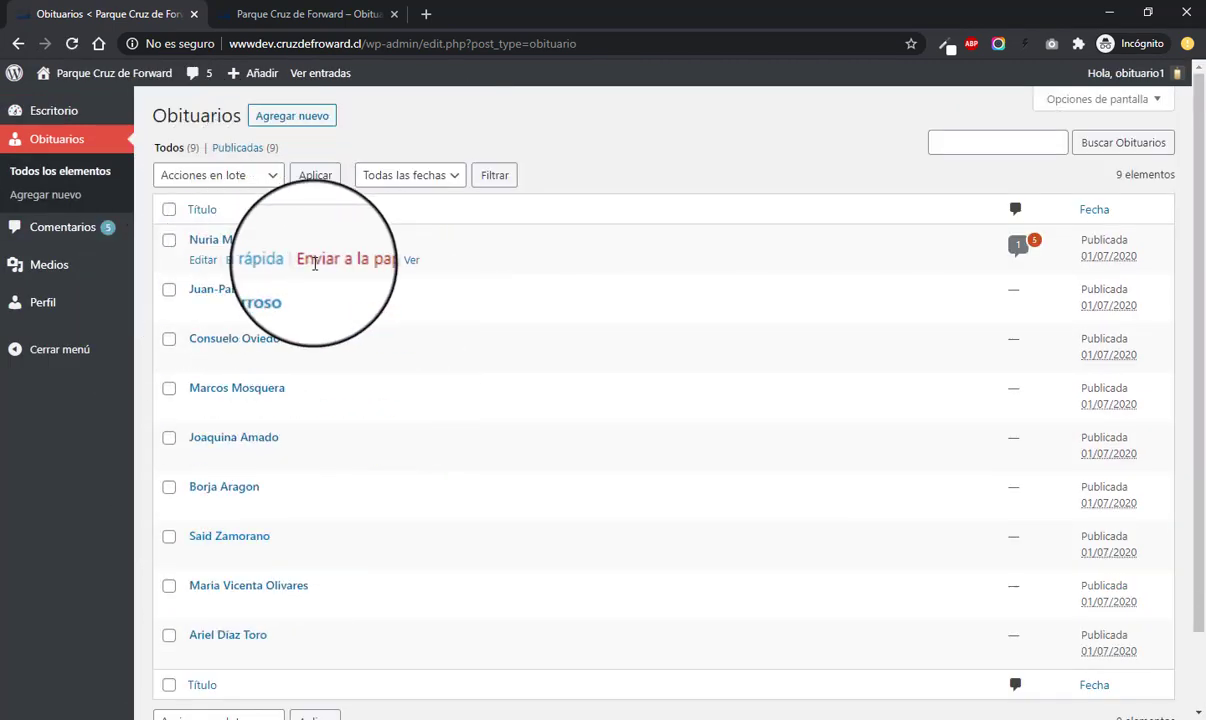
pyautogui.moveTo(315, 264)
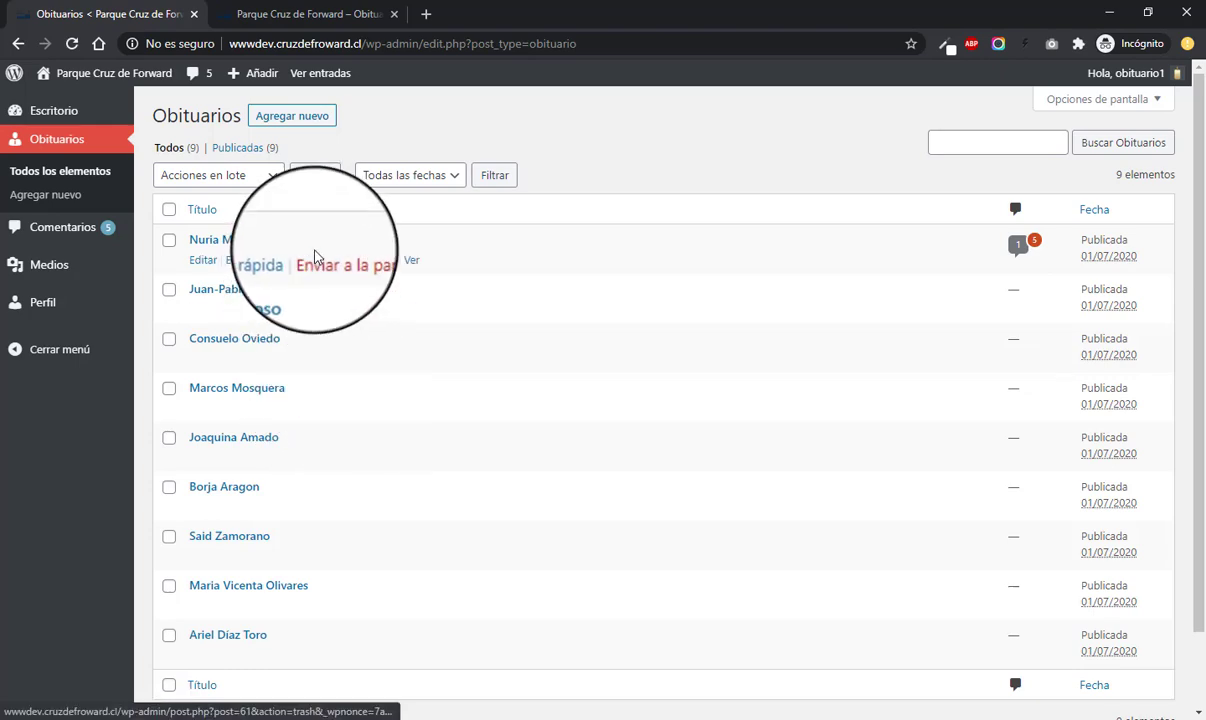
pyautogui.scroll(-1, 315, 262)
pyautogui.scroll(1, 318, 288)
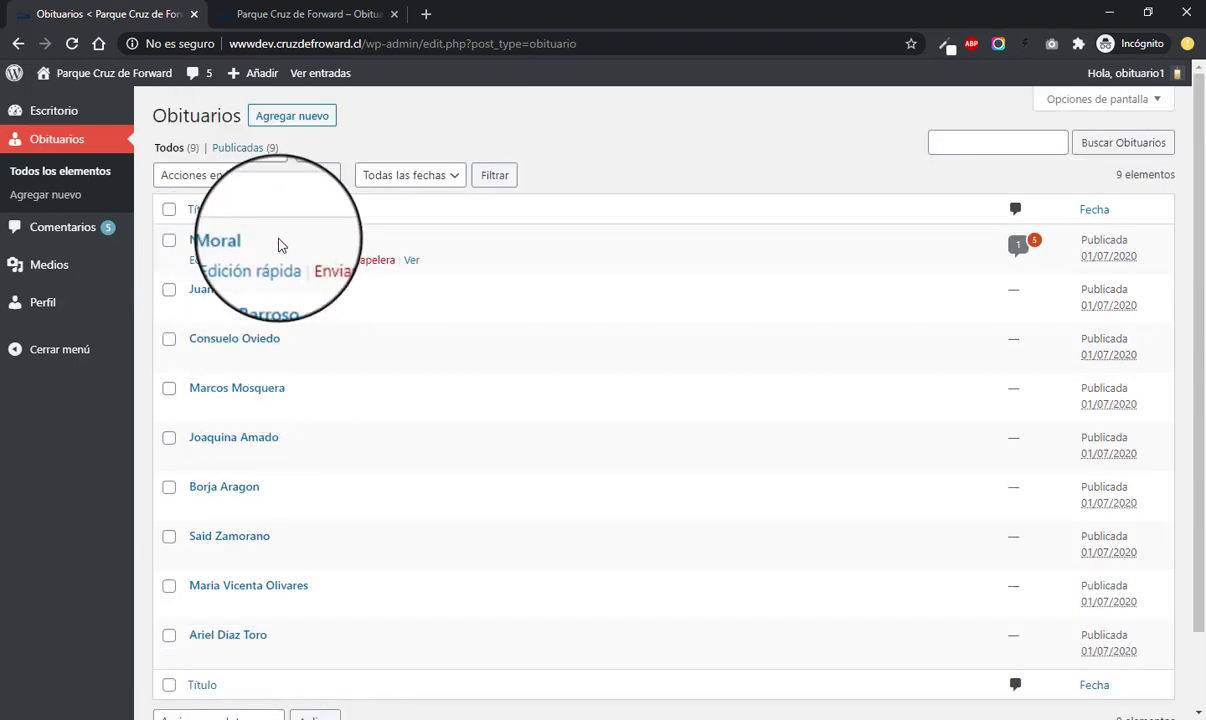
pyautogui.scroll(-2, 279, 245)
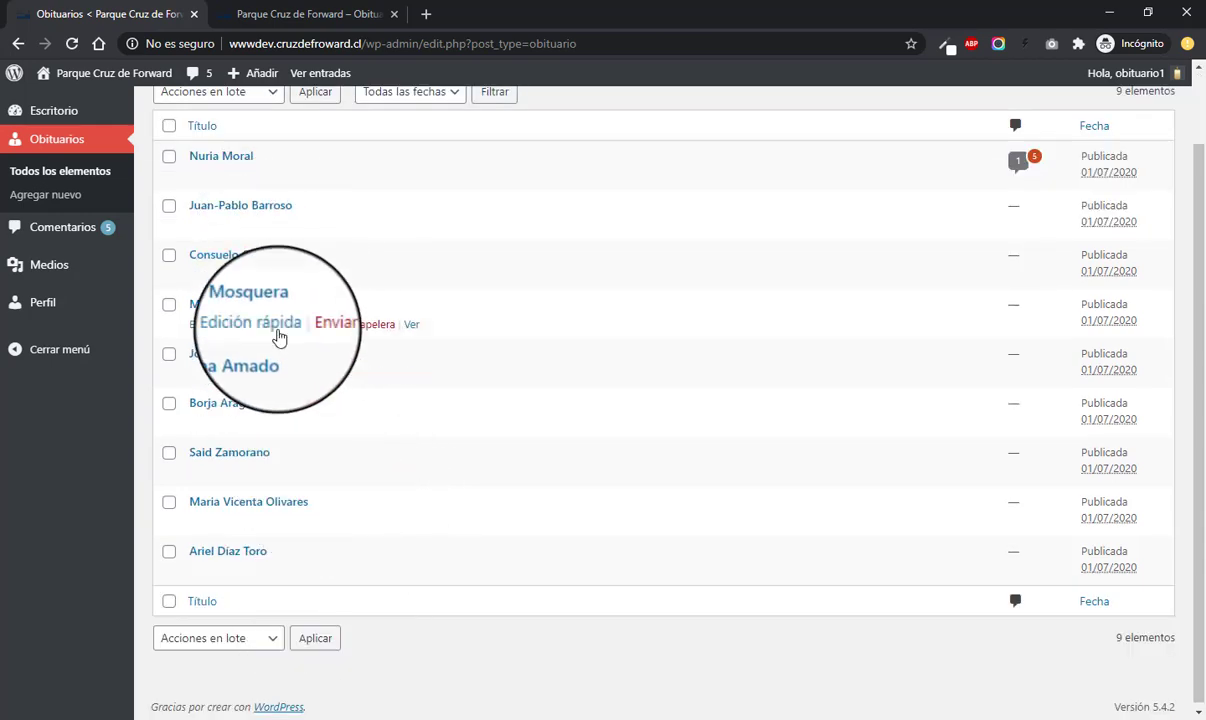
pyautogui.scroll(2, 282, 330)
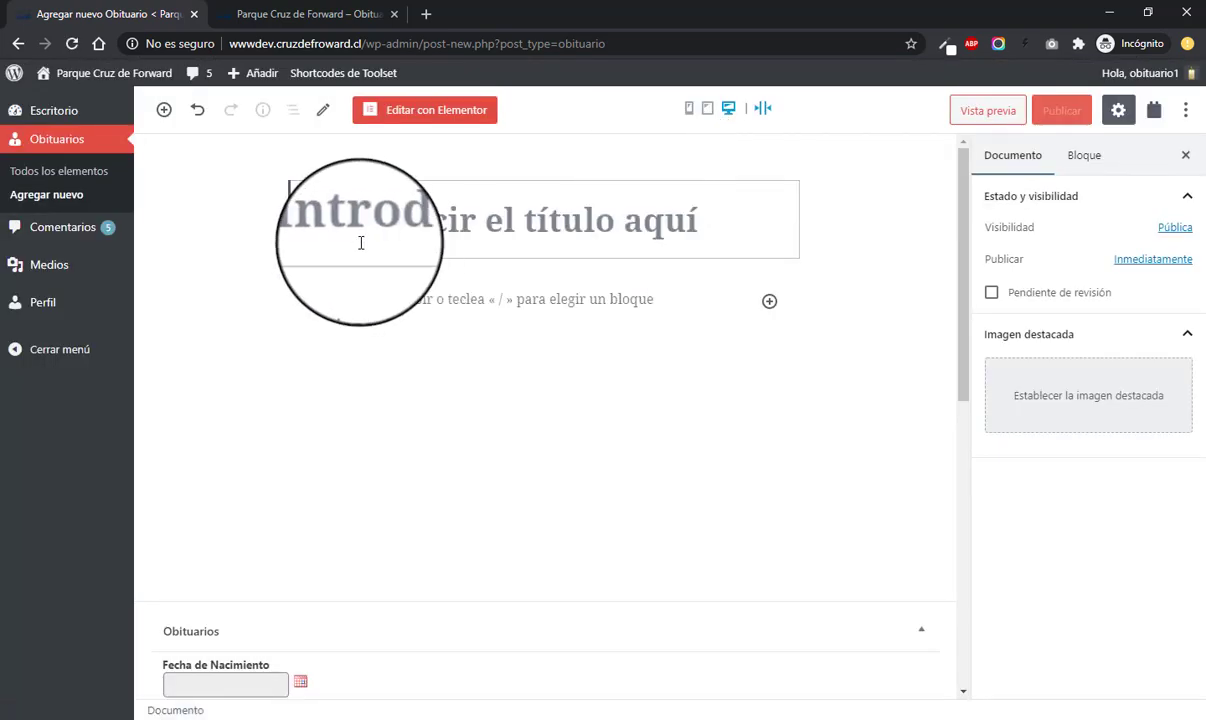
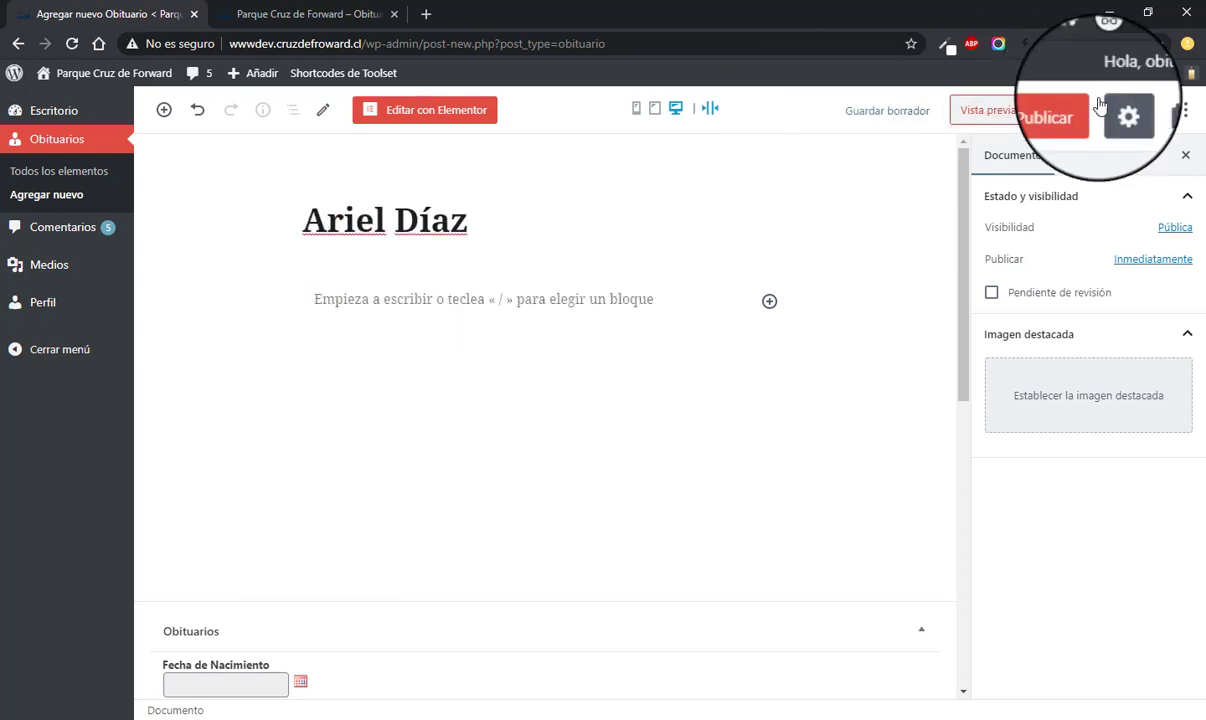
pyautogui.click(1025, 43)
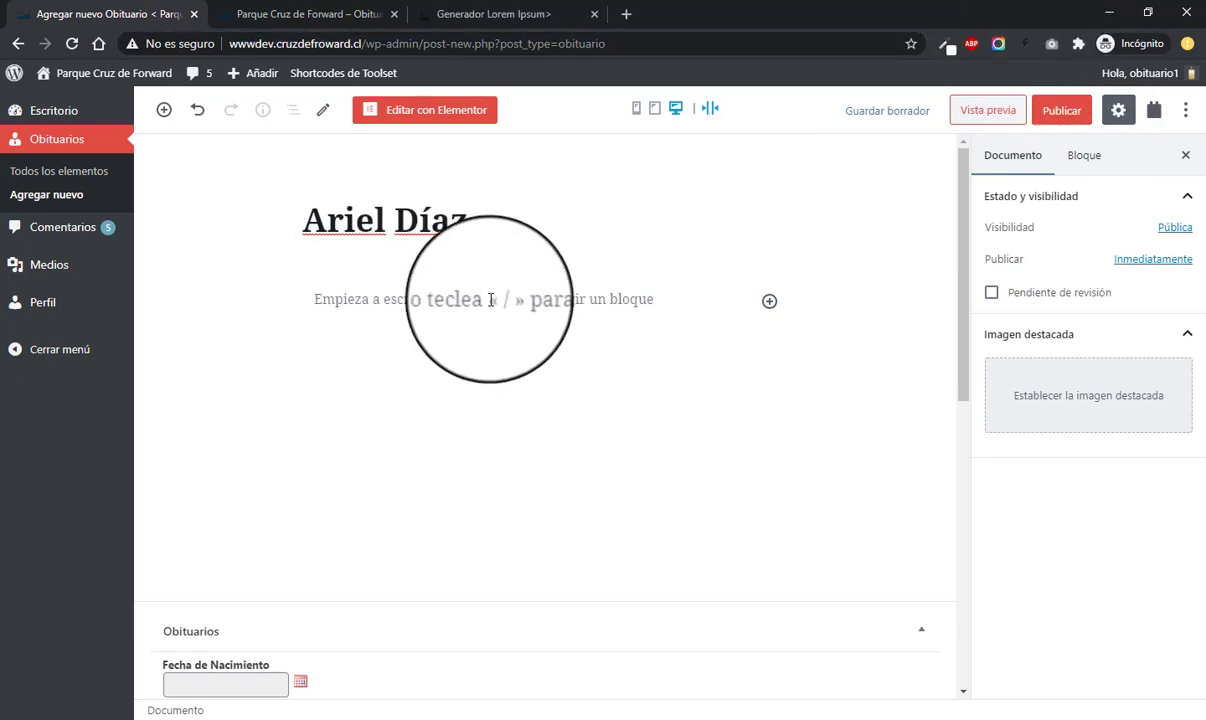
pyautogui.click(491, 300)
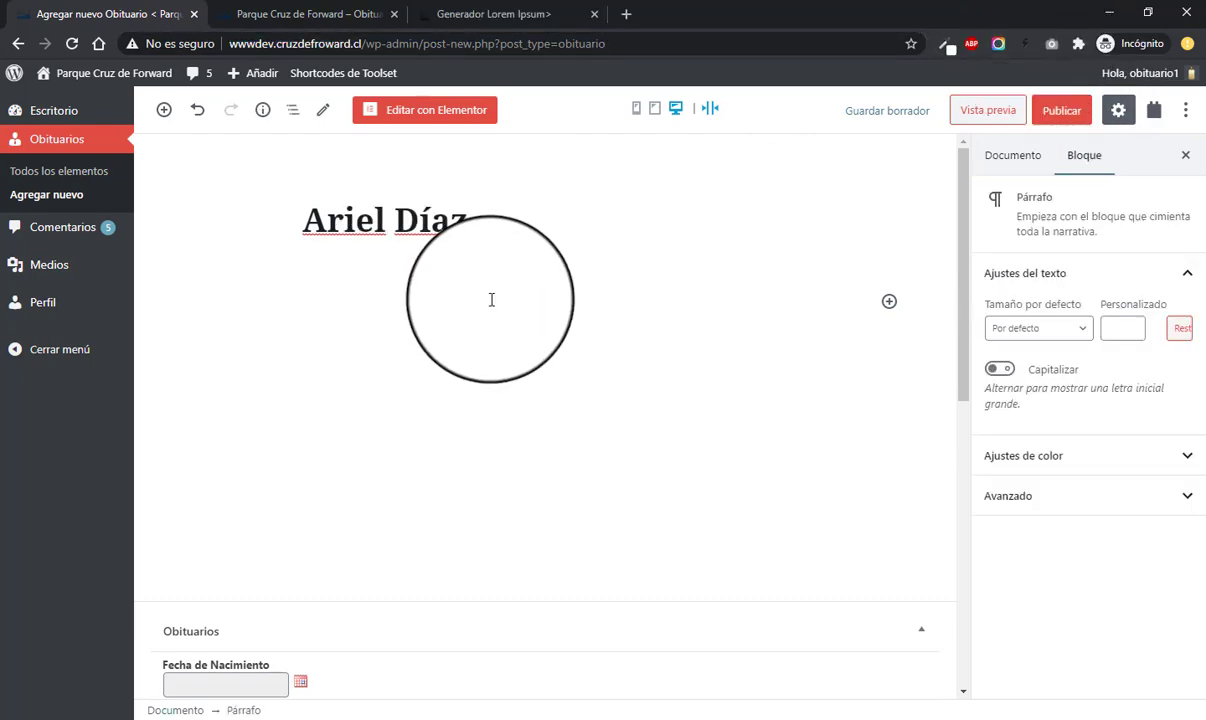
pyautogui.write('Lorem ipsum dolor sit amet consectetur adipiscing elit ac vel diam, aliquet arcu sollicitudin litora feugiat dui augue nullam. Euismod vestibulum eleifend platea tellus donec facilisis hendrerit, rhoncus natoque ullamcorper tempor dapibus odio vitae accumsan suspendisse ac aliquet himenaeos gravida ut. Platea nec nullam mauris dignissim quisque condimentum habitasse ad rutrum, velit torquent imperdiet suspendisse dui netus dapibus libero tellus, vitae elementum sollicitudin nunc erat ornare.')
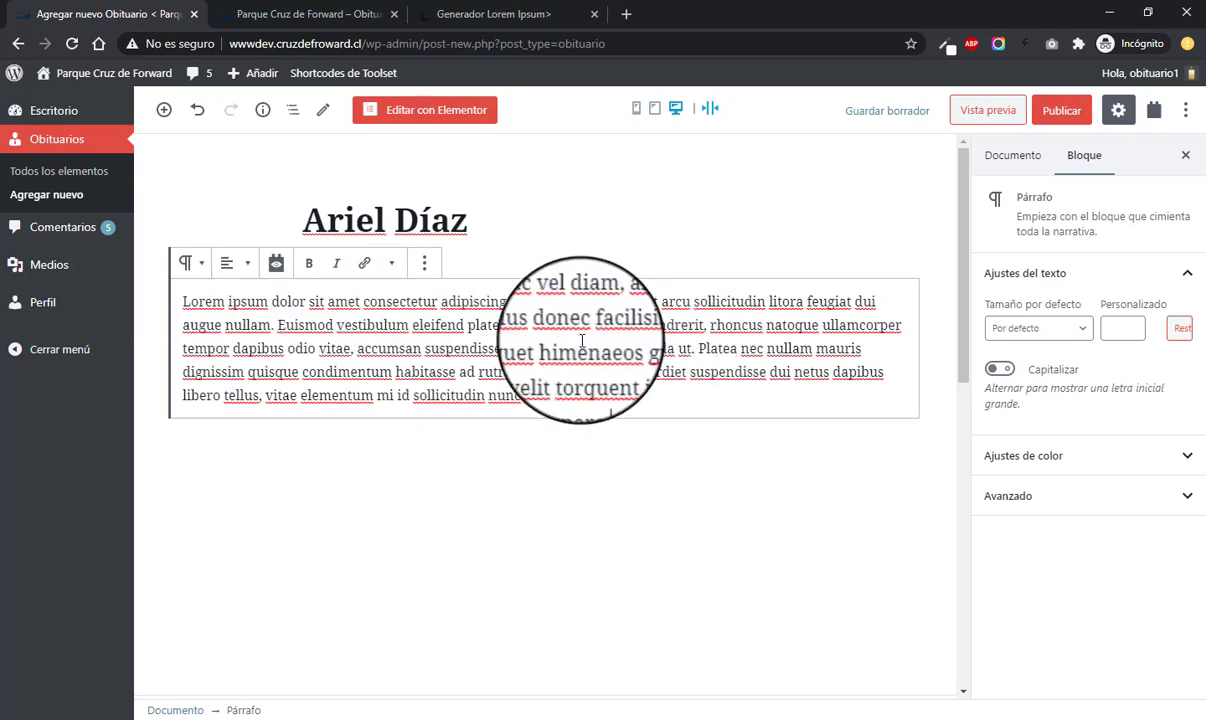
pyautogui.scroll(-1, 582, 340)
pyautogui.scroll(-2, 603, 247)
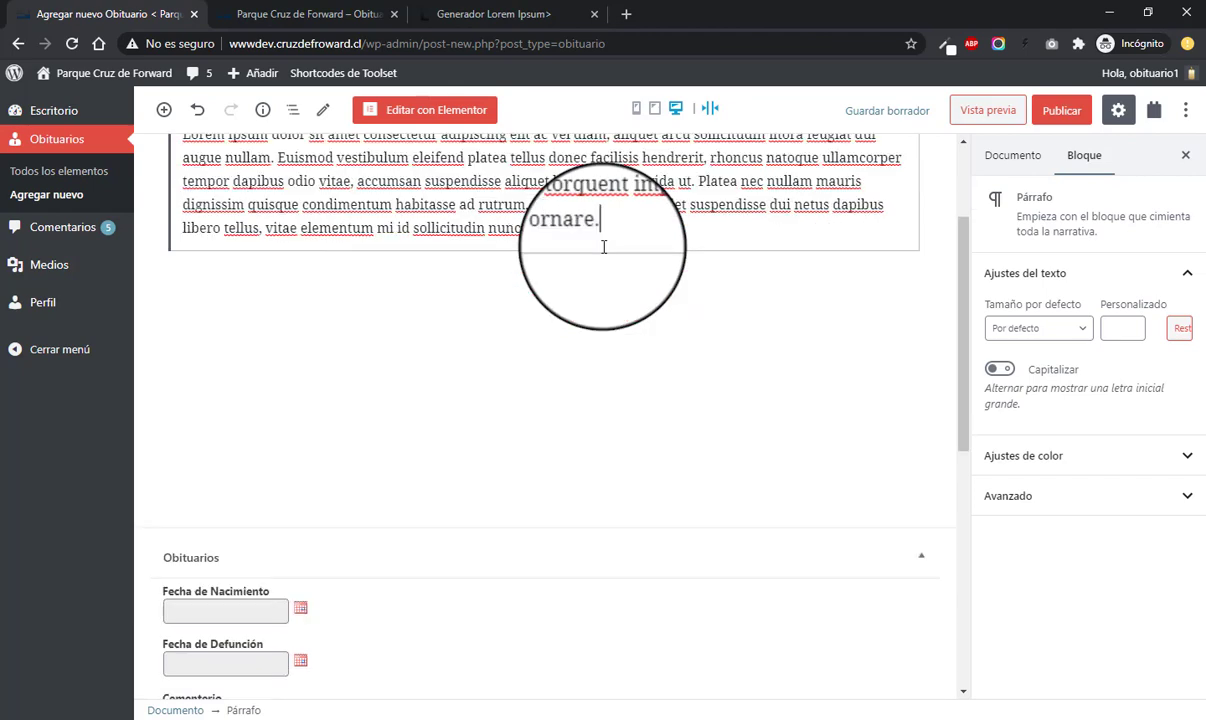
pyautogui.scroll(3, 603, 321)
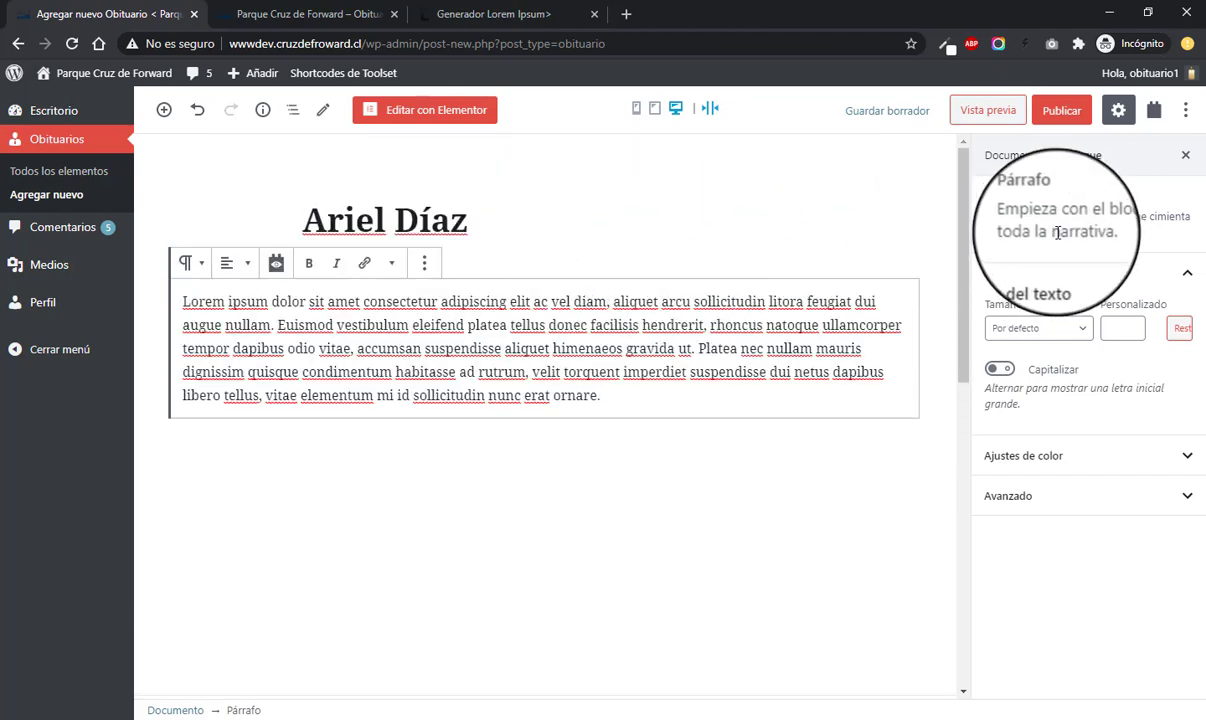
pyautogui.click(280, 18)
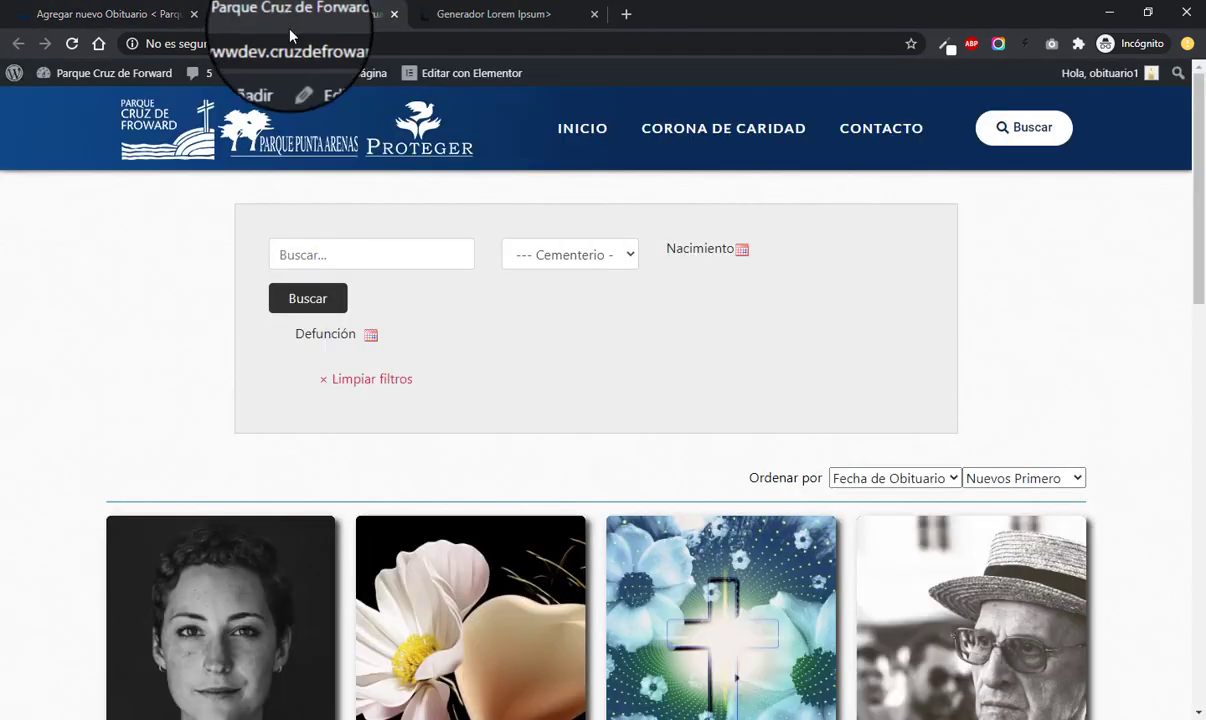
pyautogui.scroll(-3, 272, 425)
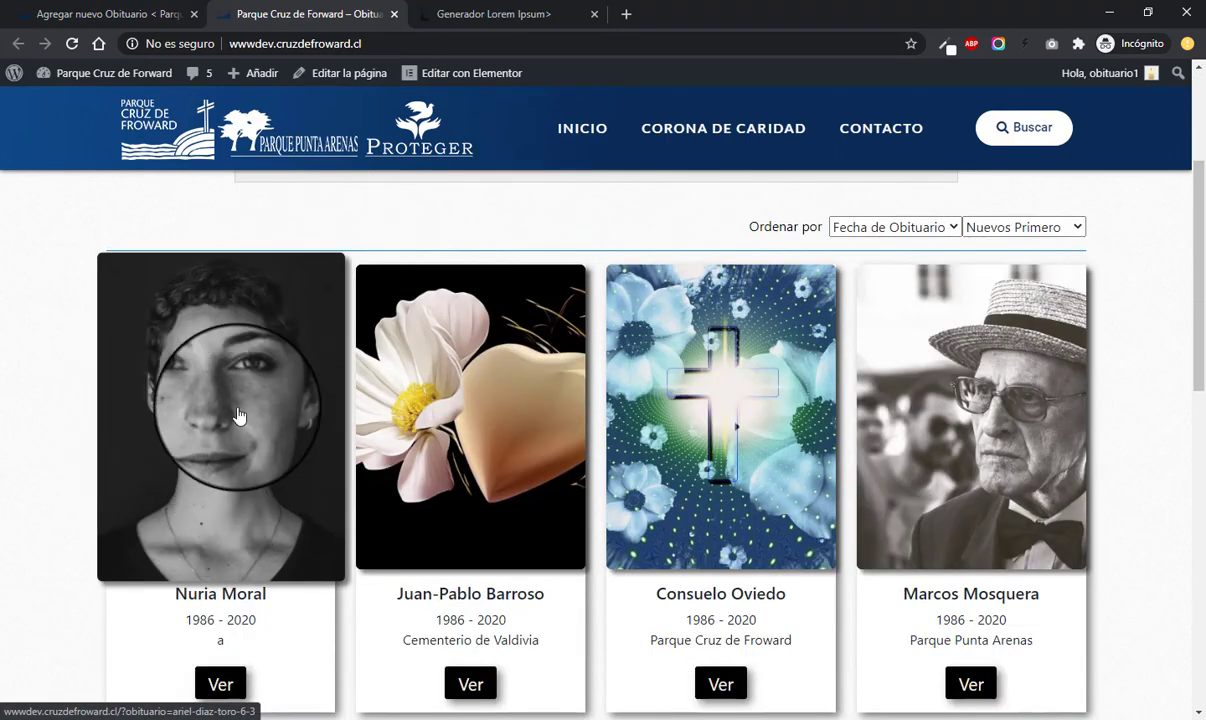
pyautogui.click(100, 14)
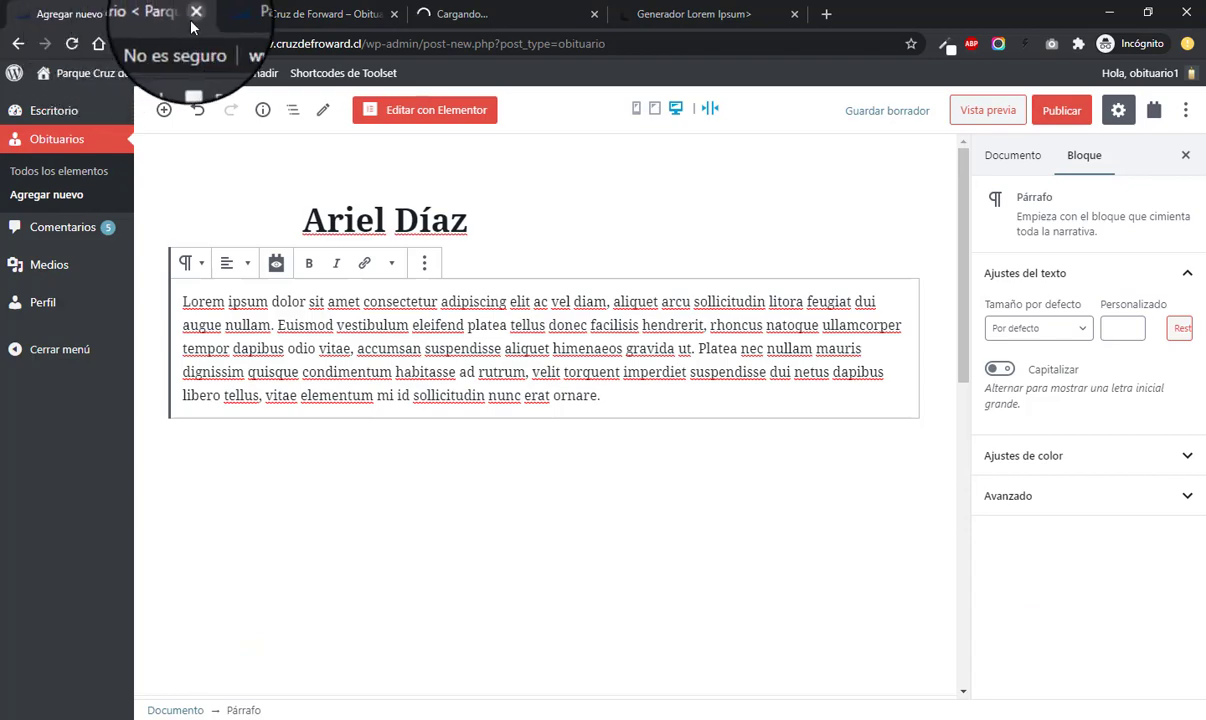
pyautogui.click(438, 16)
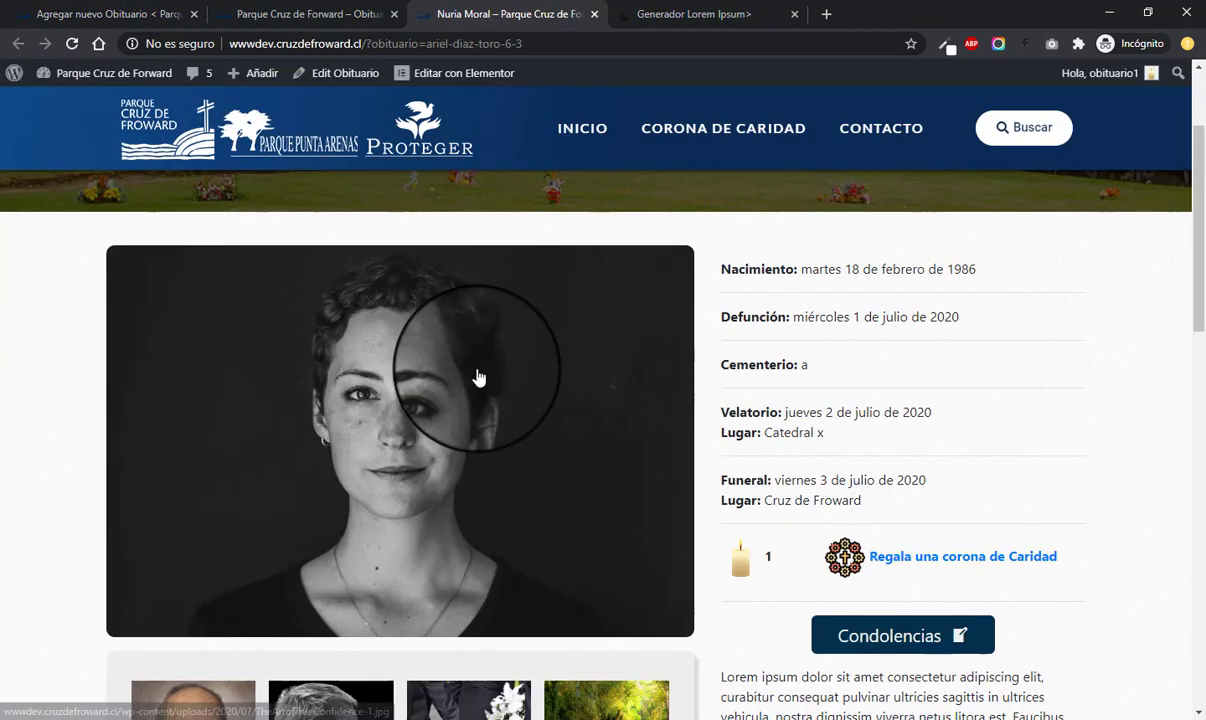
pyautogui.scroll(2, 452, 425)
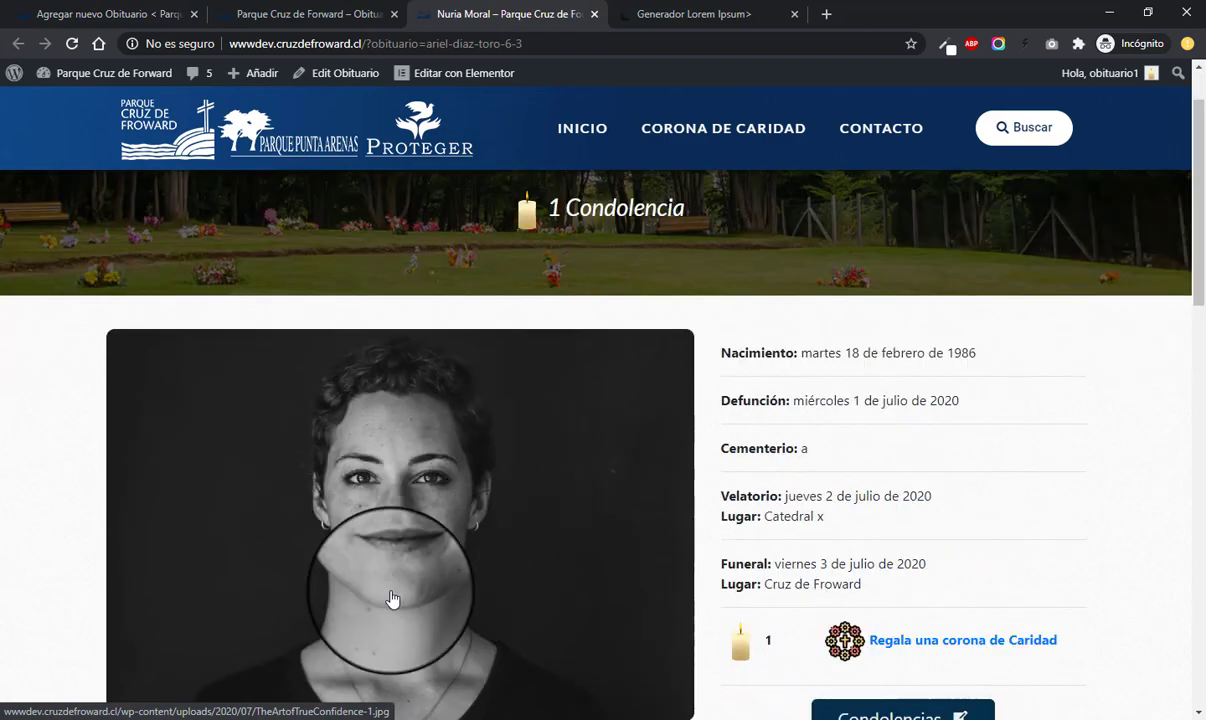
pyautogui.scroll(-2, 400, 560)
pyautogui.click(138, 15)
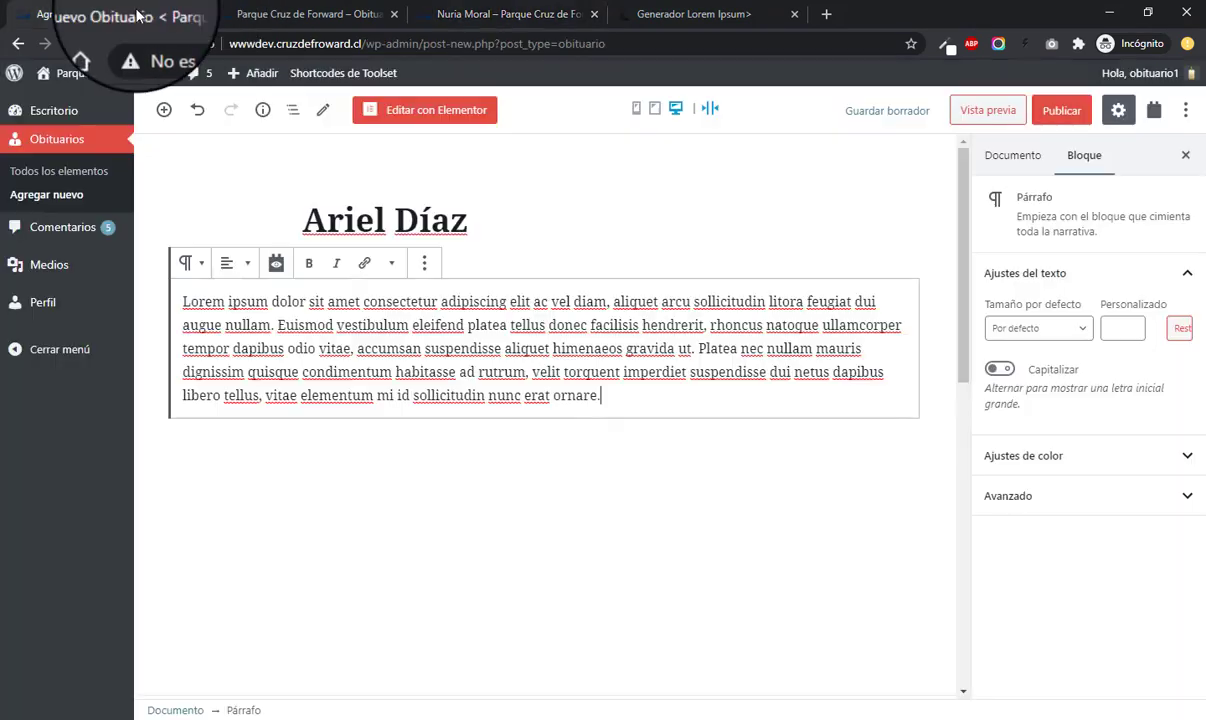
# - Open the Documento sidebar and launch Establecer la imagen destacada for the obituary
pyautogui.click(504, 216)
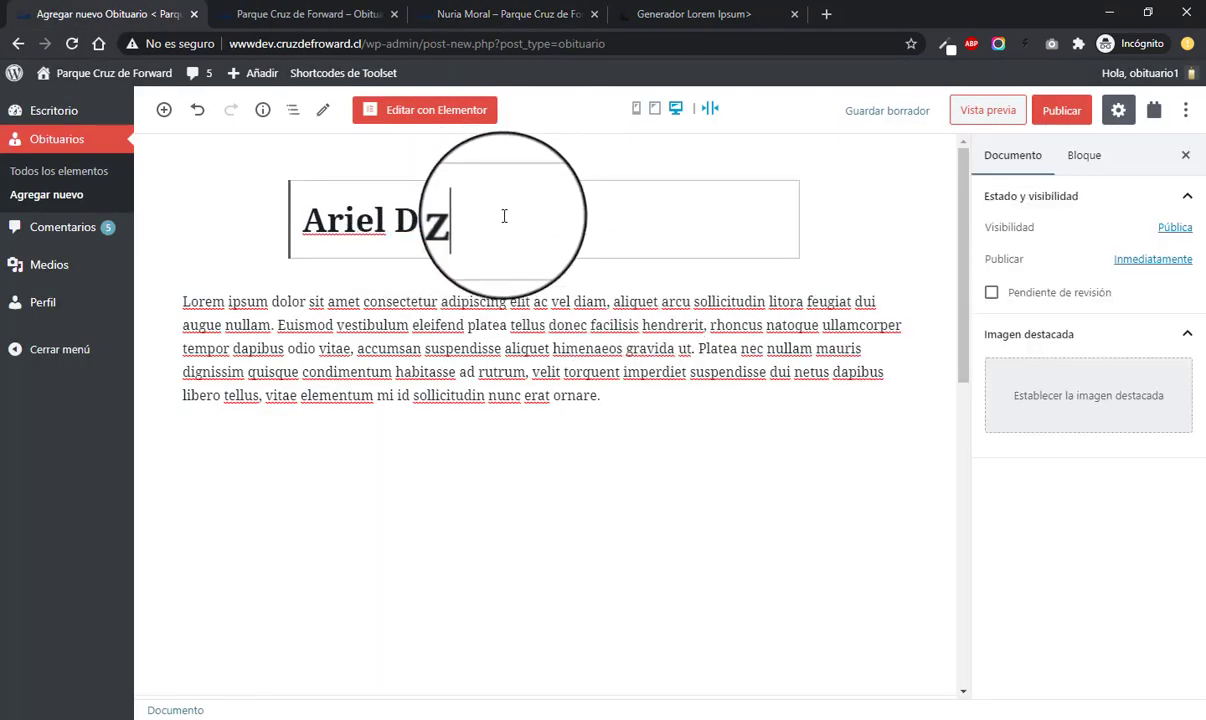
pyautogui.click(627, 388)
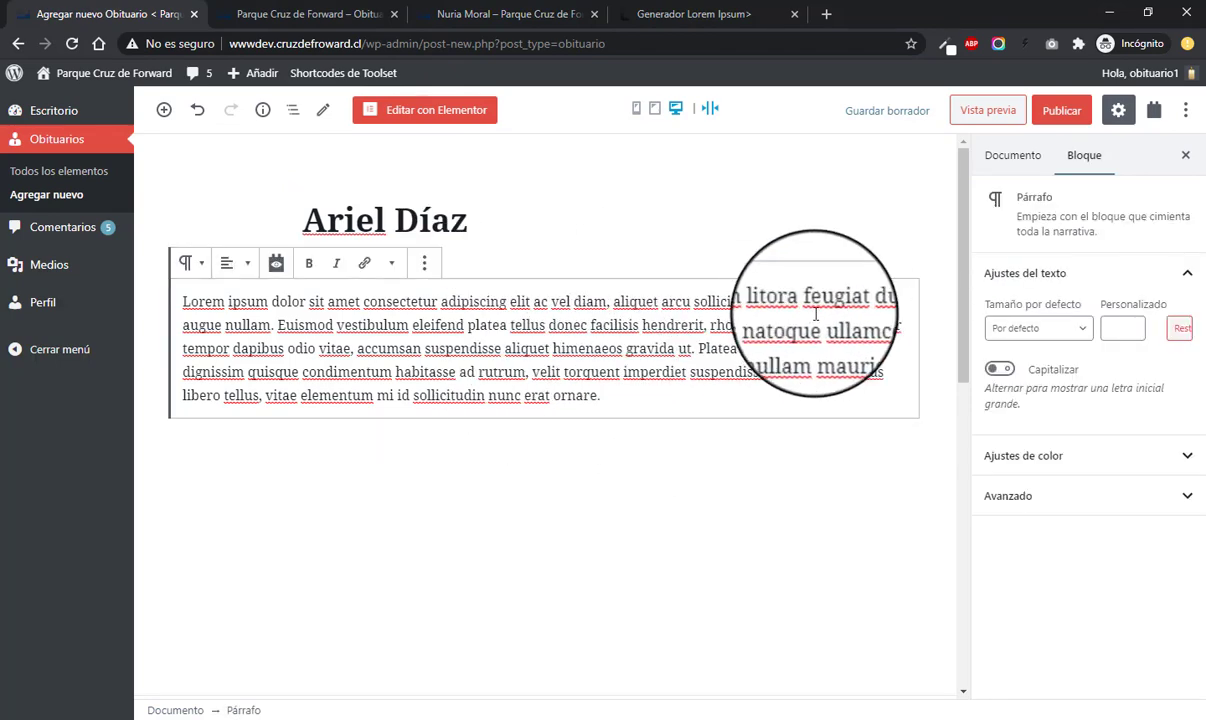
pyautogui.scroll(-2, 845, 262)
pyautogui.scroll(2, 870, 230)
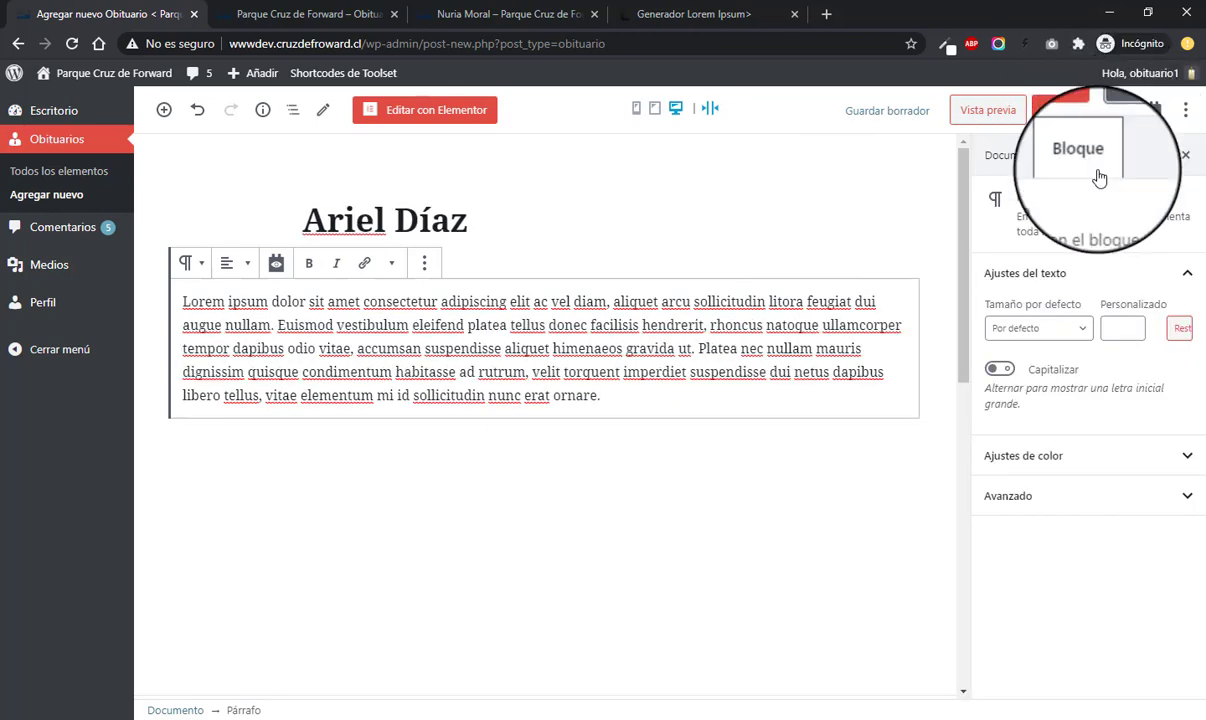
pyautogui.click(1007, 170)
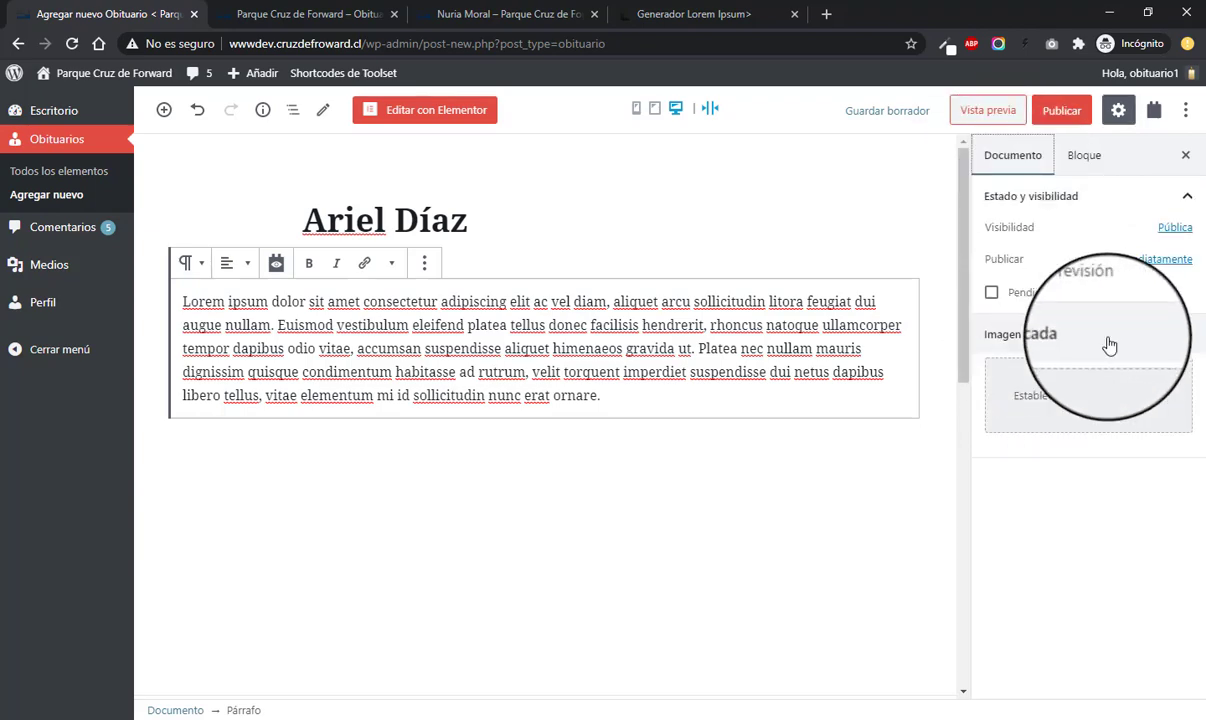
pyautogui.click(1061, 413)
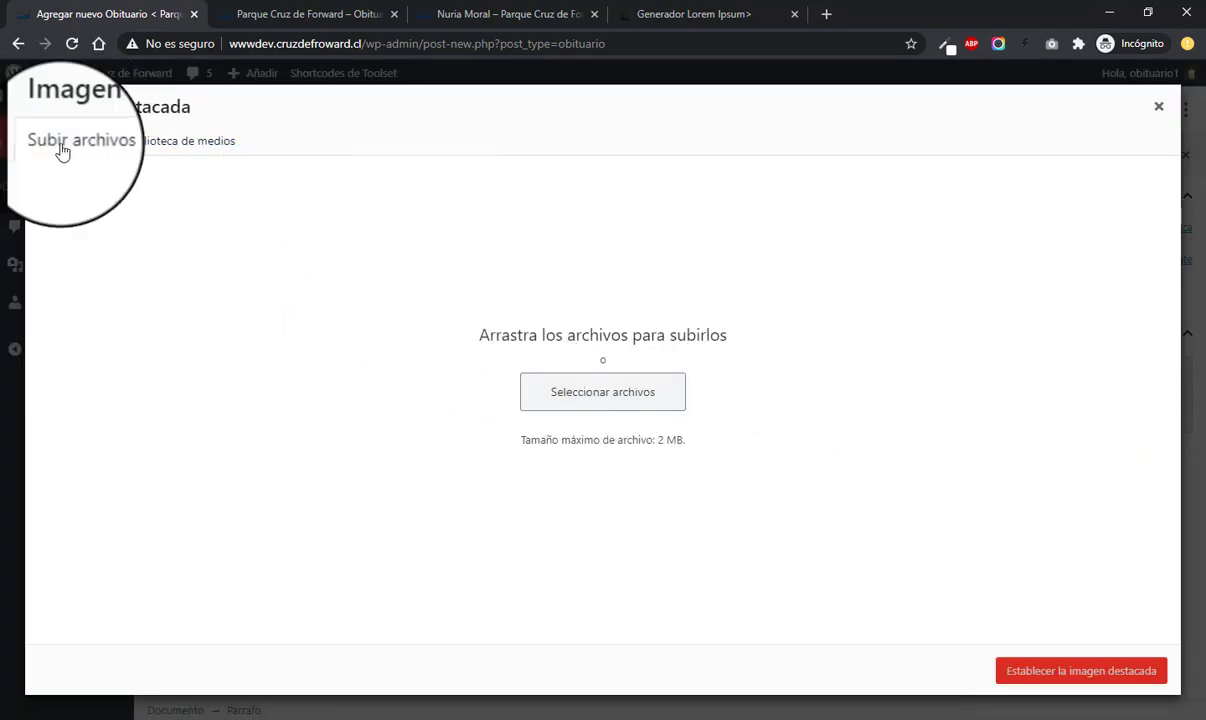
# - Upload TheArtofTrueConfidence-1024x682-1.jpg from Escritorio > Trabajo and set it as featured image
pyautogui.click(178, 141)
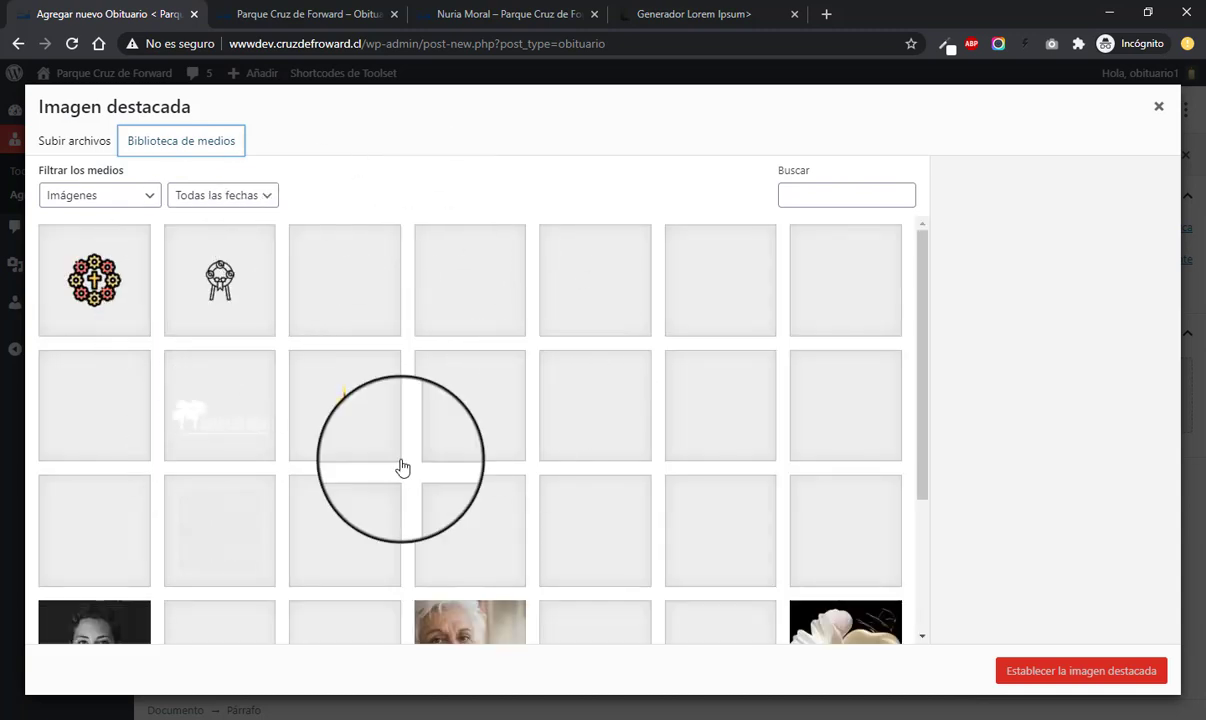
pyautogui.click(74, 141)
pyautogui.click(620, 390)
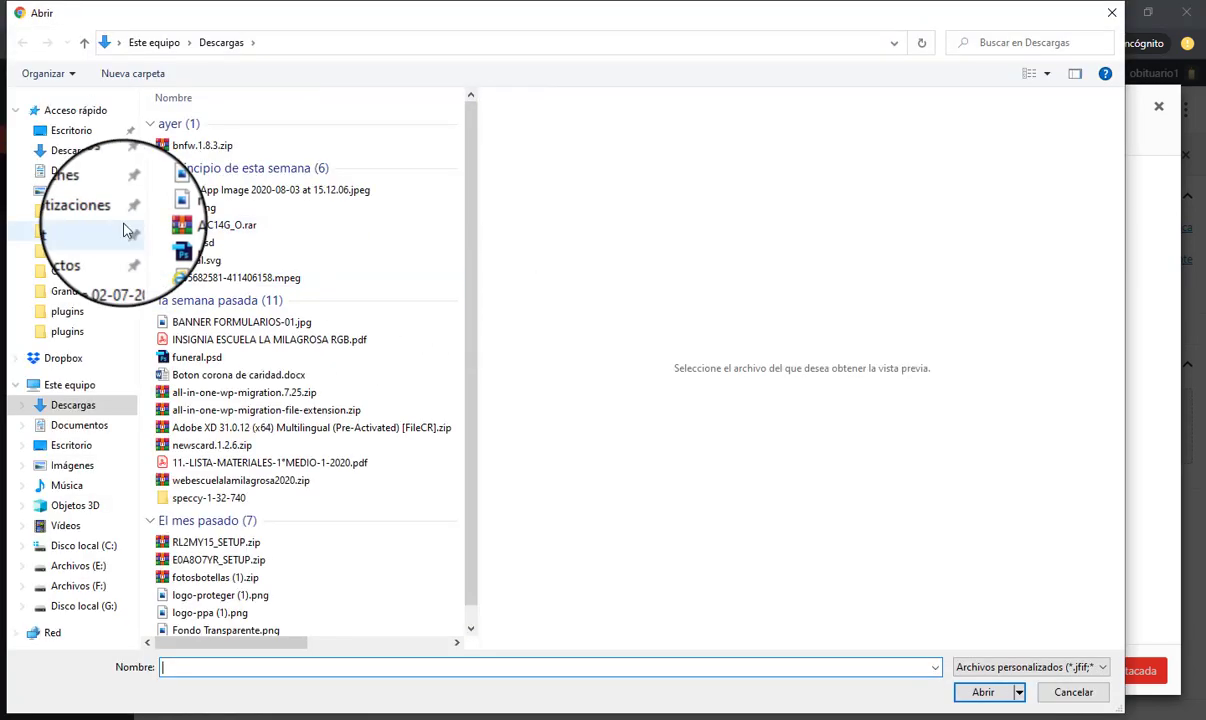
pyautogui.click(85, 132)
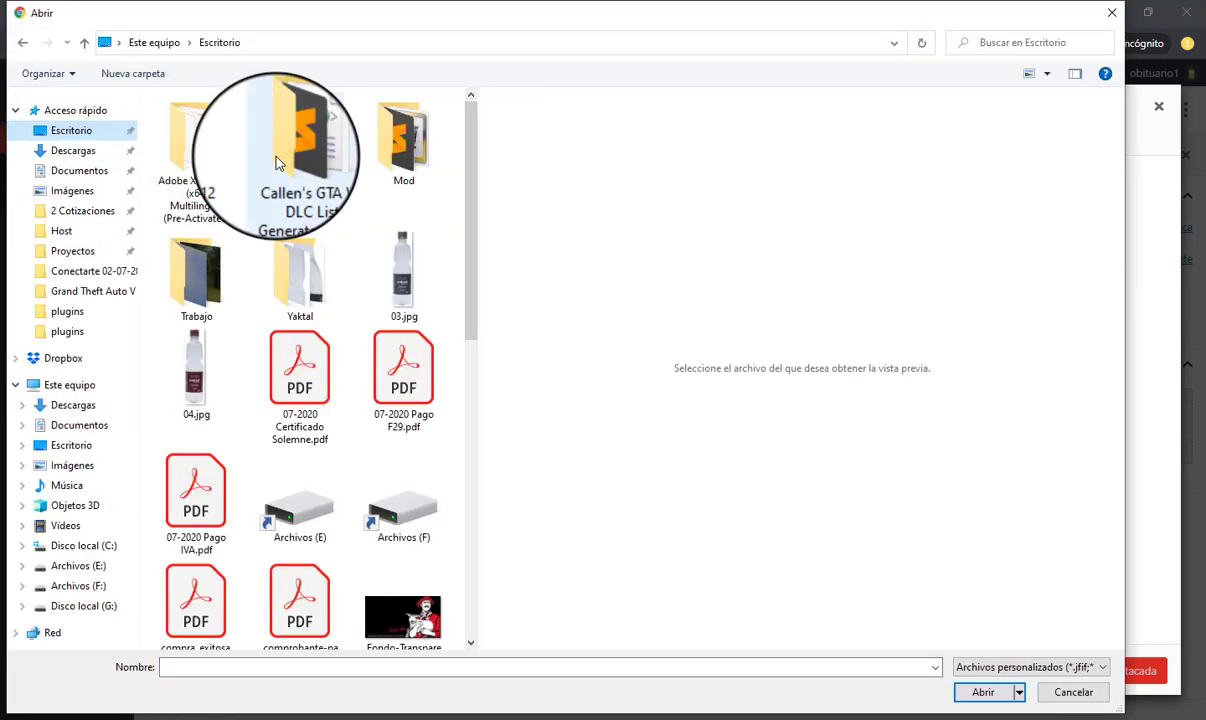
pyautogui.doubleClick(197, 265)
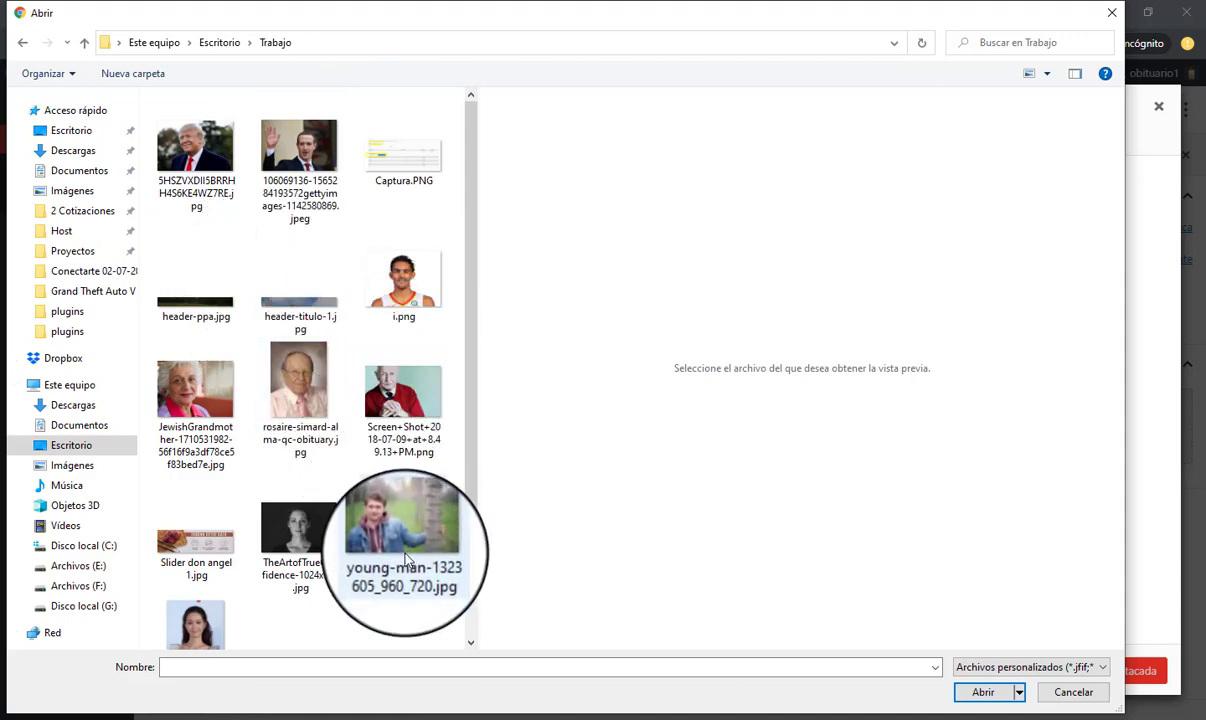
pyautogui.doubleClick(302, 552)
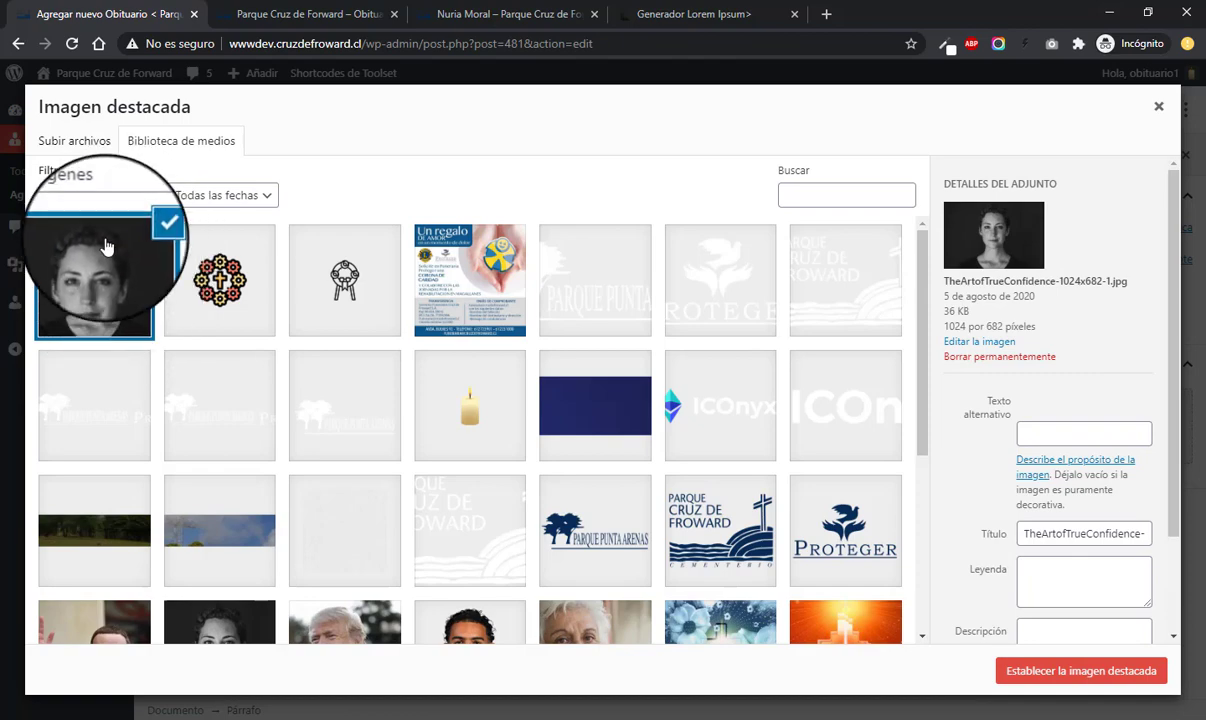
pyautogui.scroll(-2, 1005, 422)
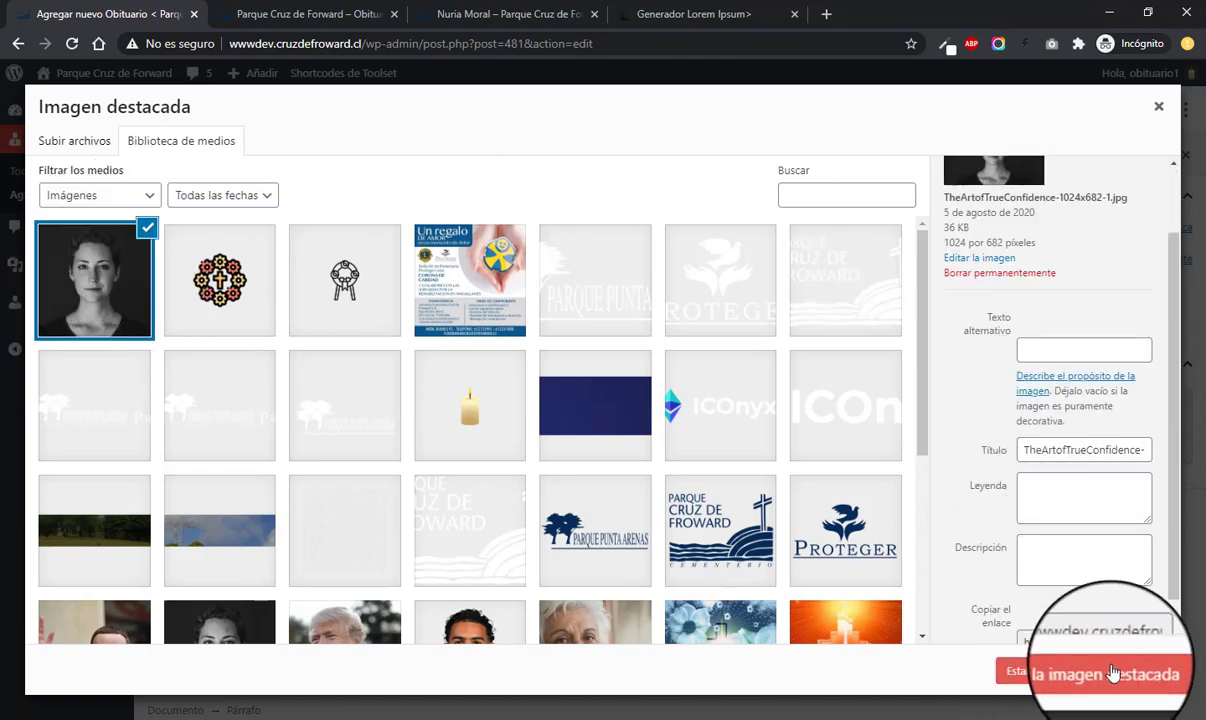
pyautogui.click(1047, 681)
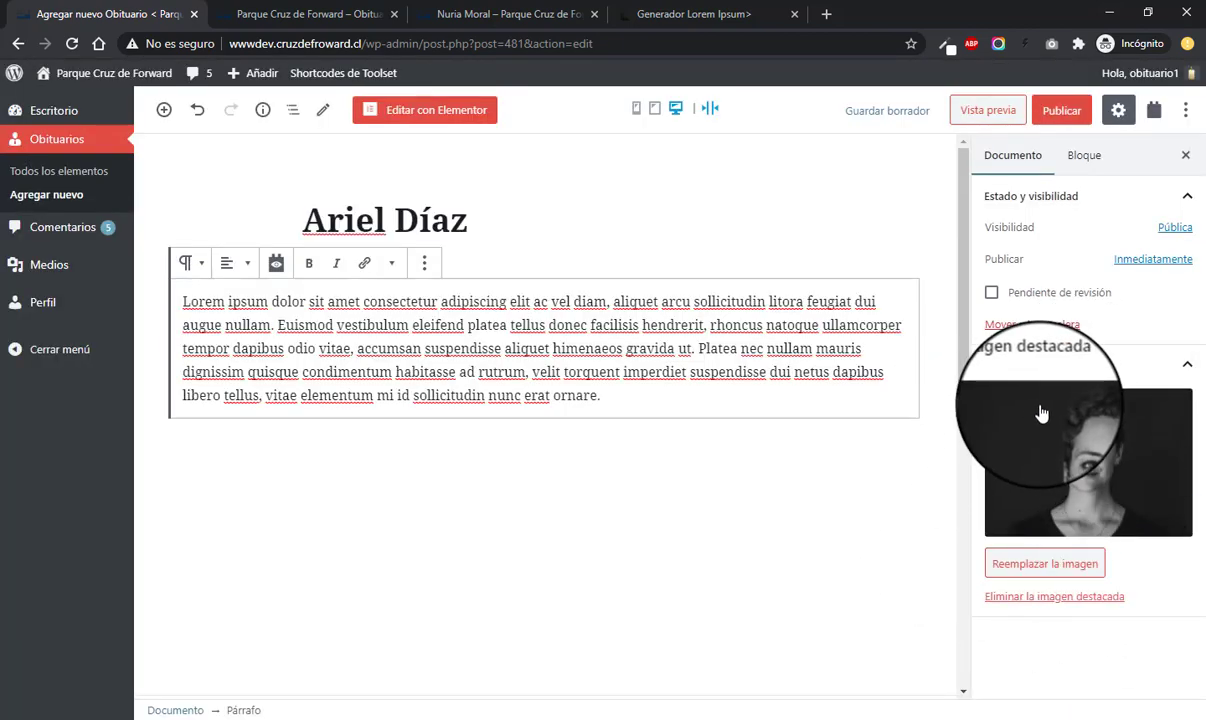
pyautogui.scroll(-2, 691, 399)
# - Set the obituary's birth date to 18/02/1986 using the calendar
pyautogui.scroll(-4, 691, 399)
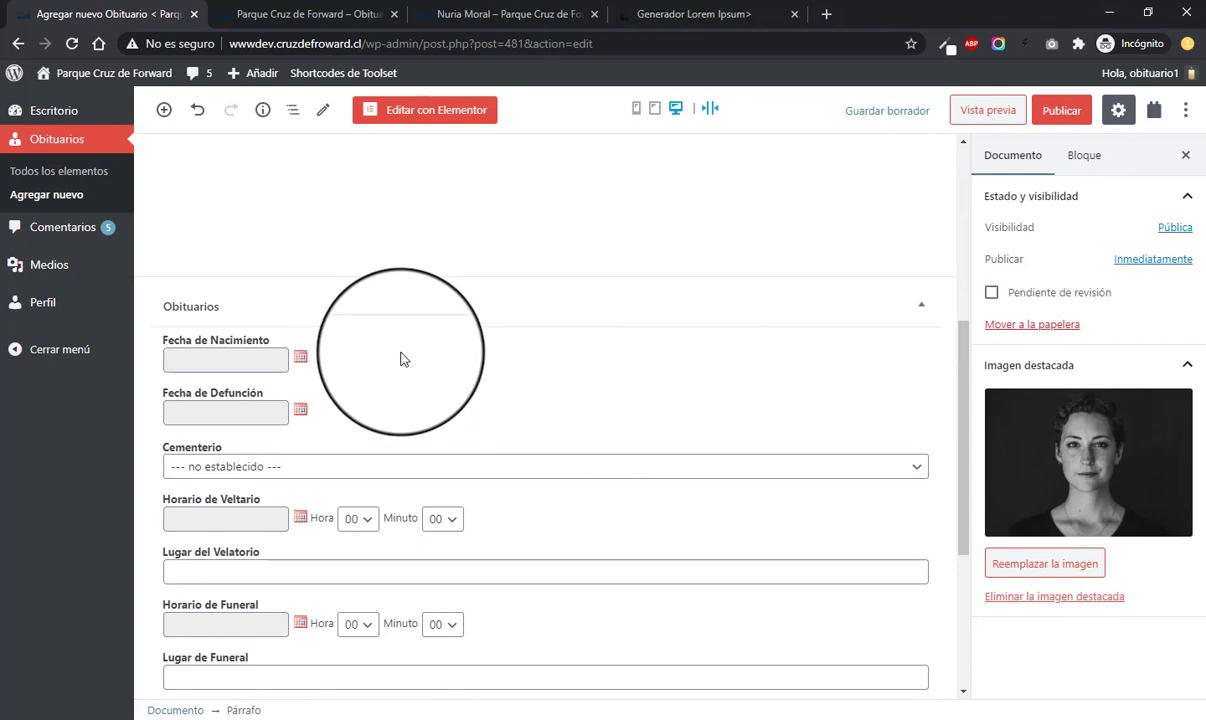
pyautogui.scroll(-1, 966, 385)
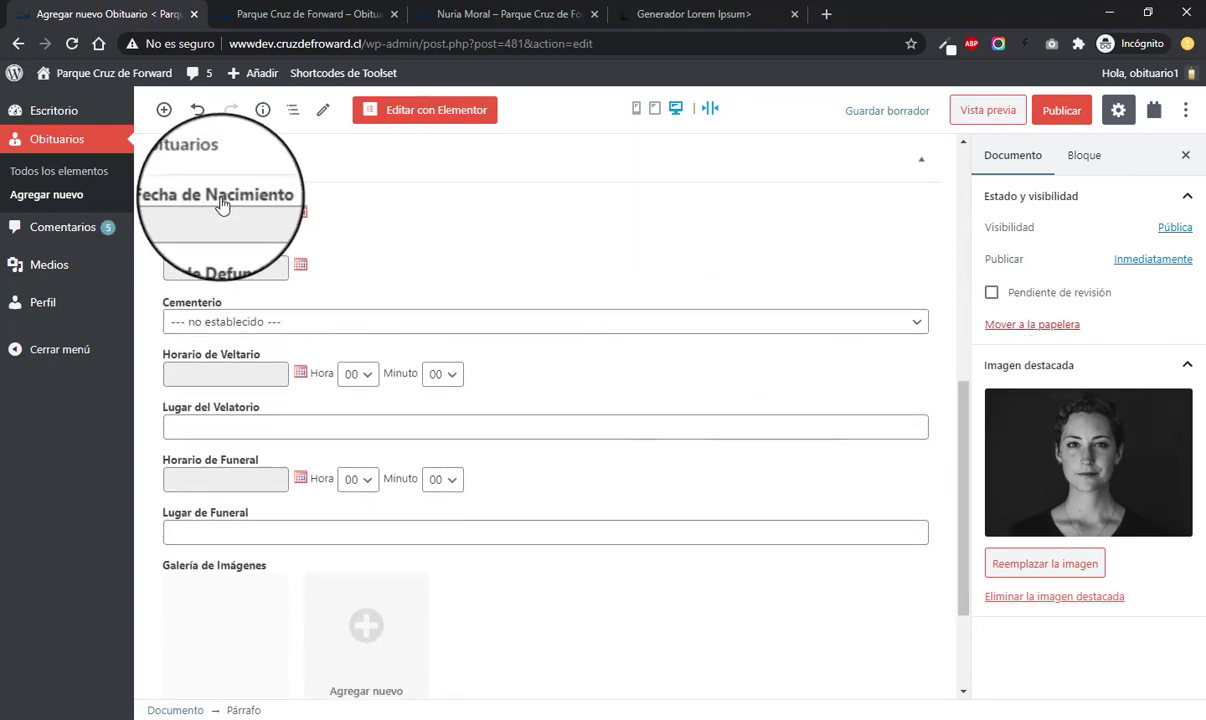
pyautogui.click(305, 218)
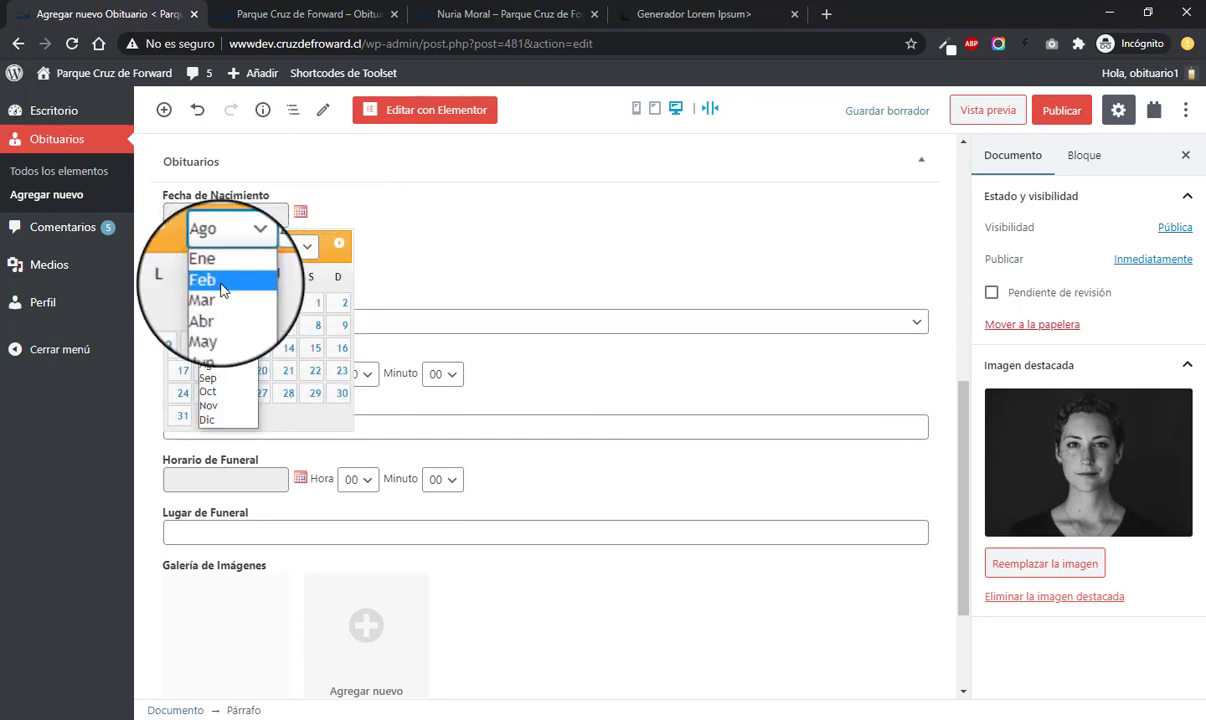
pyautogui.click(222, 290)
pyautogui.click(288, 246)
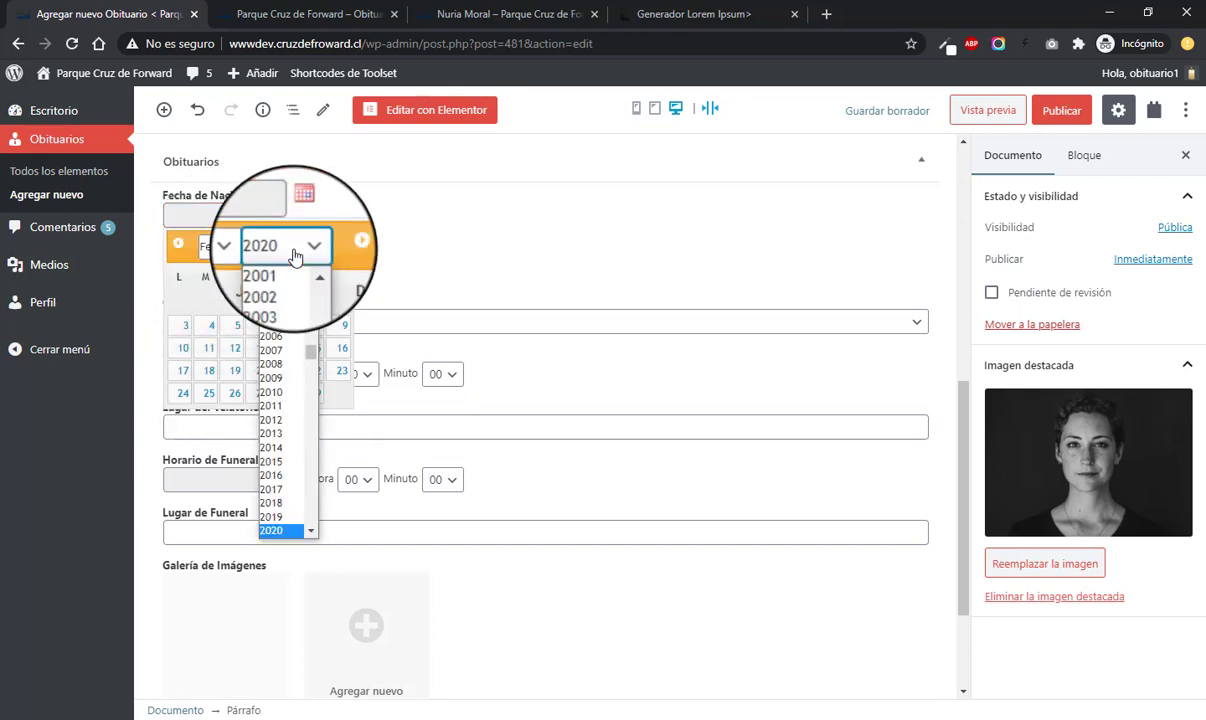
pyautogui.scroll(20, 318, 345)
pyautogui.scroll(-20, 326, 355)
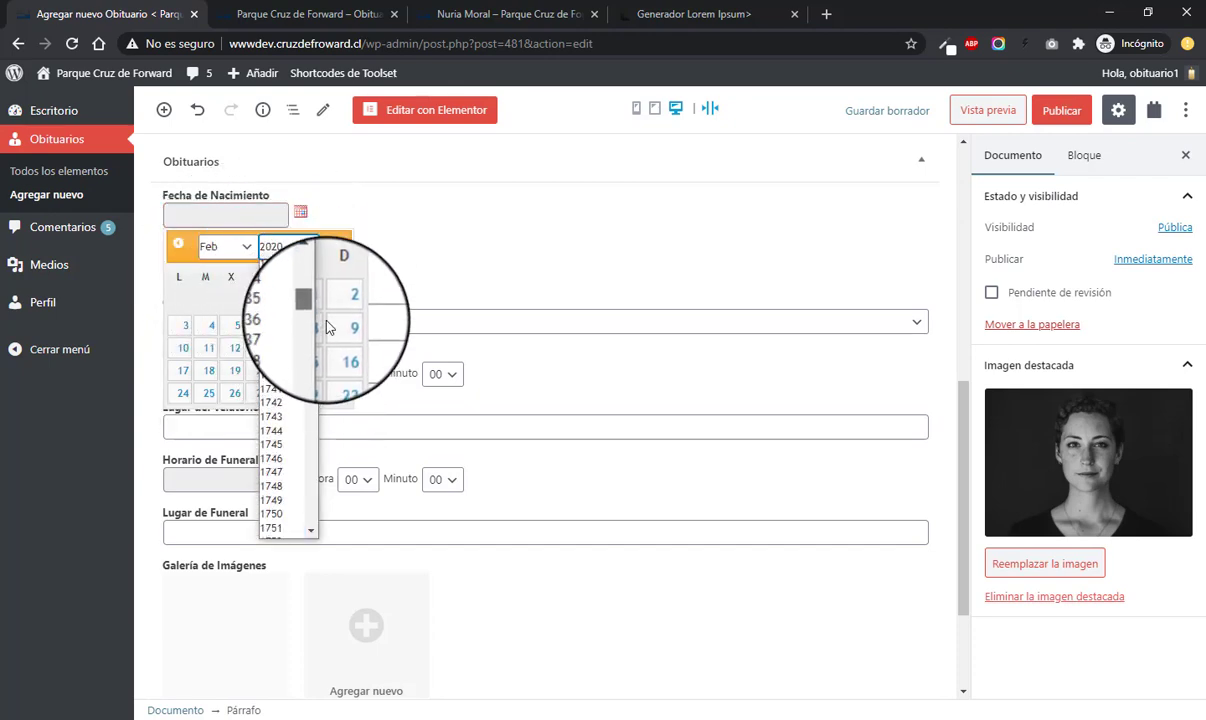
pyautogui.scroll(3, 325, 352)
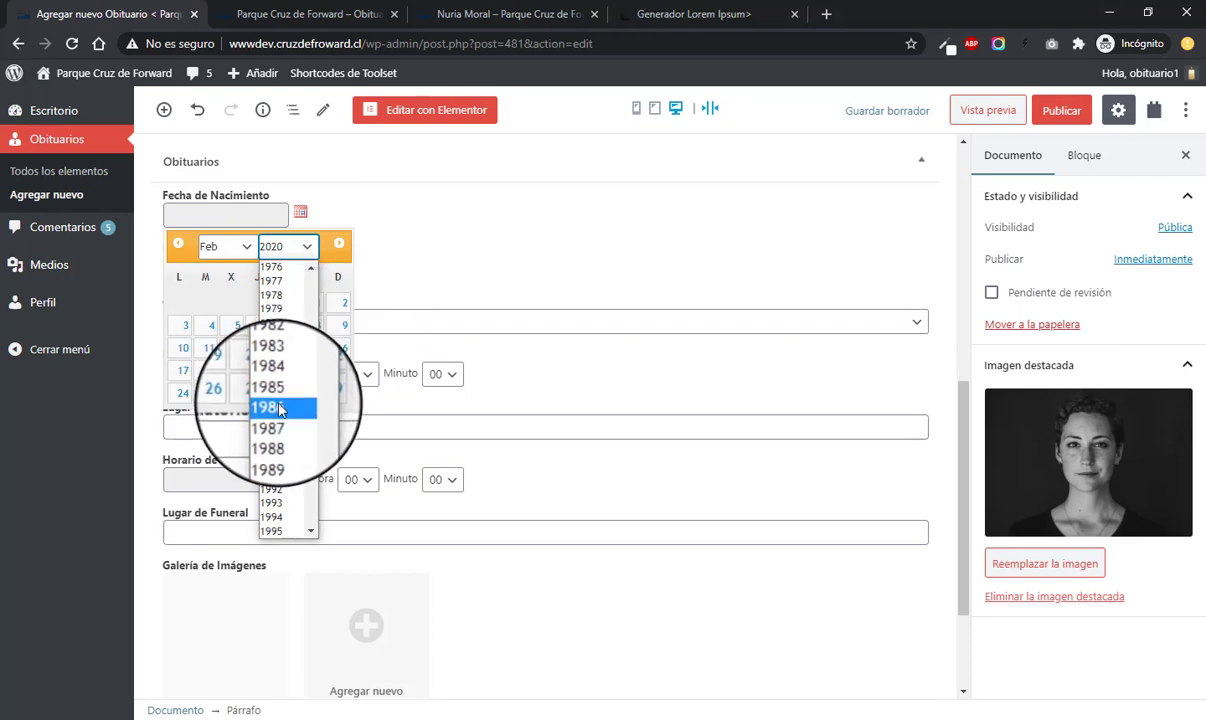
pyautogui.click(285, 406)
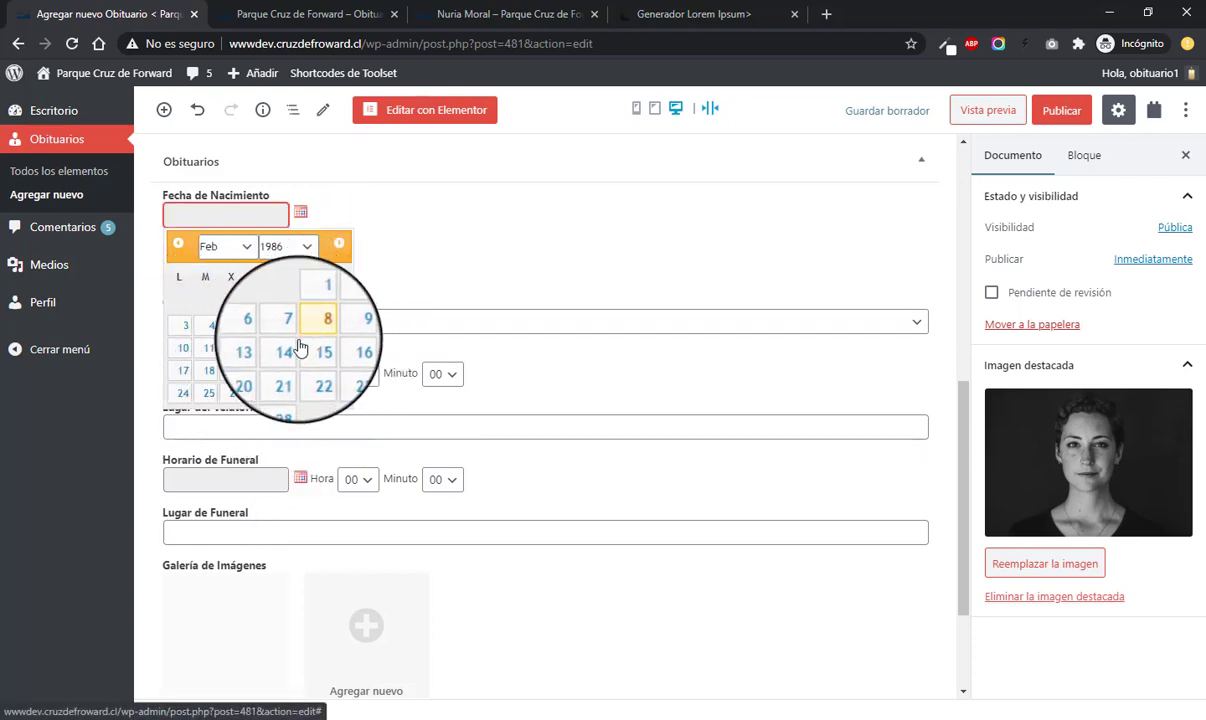
pyautogui.click(211, 374)
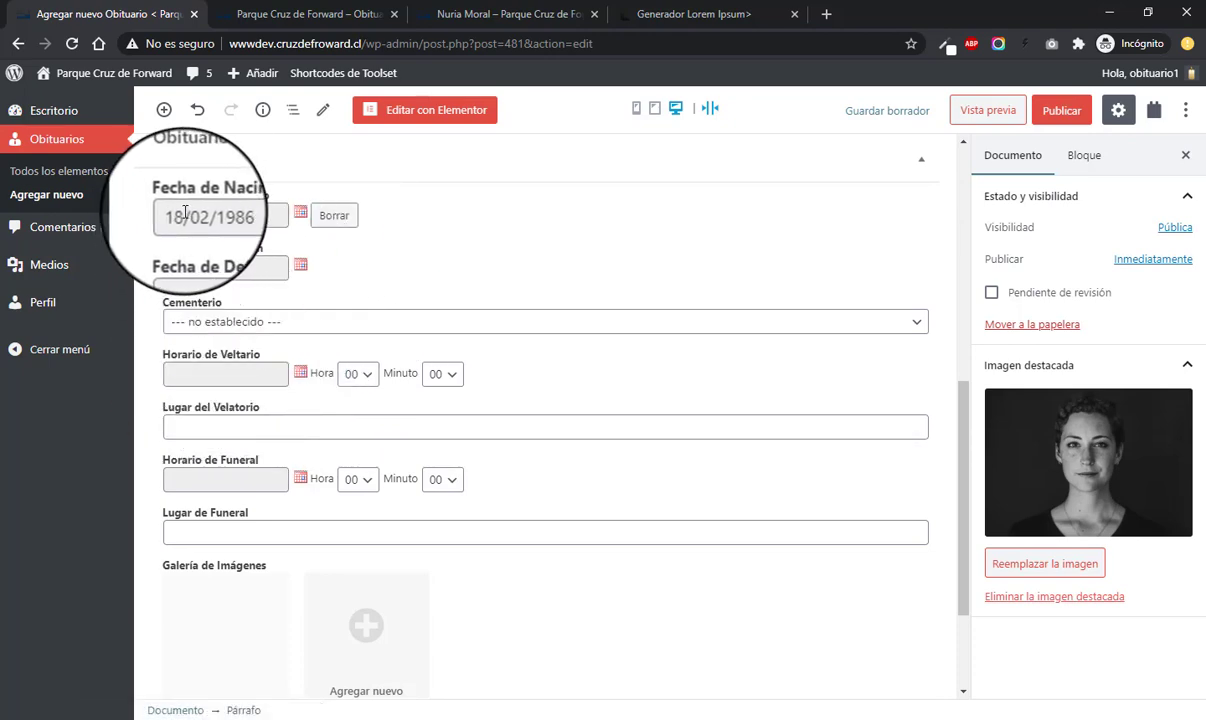
# - Set the Fecha de Defunción to 05/08/2020
pyautogui.scroll(-1, 493, 264)
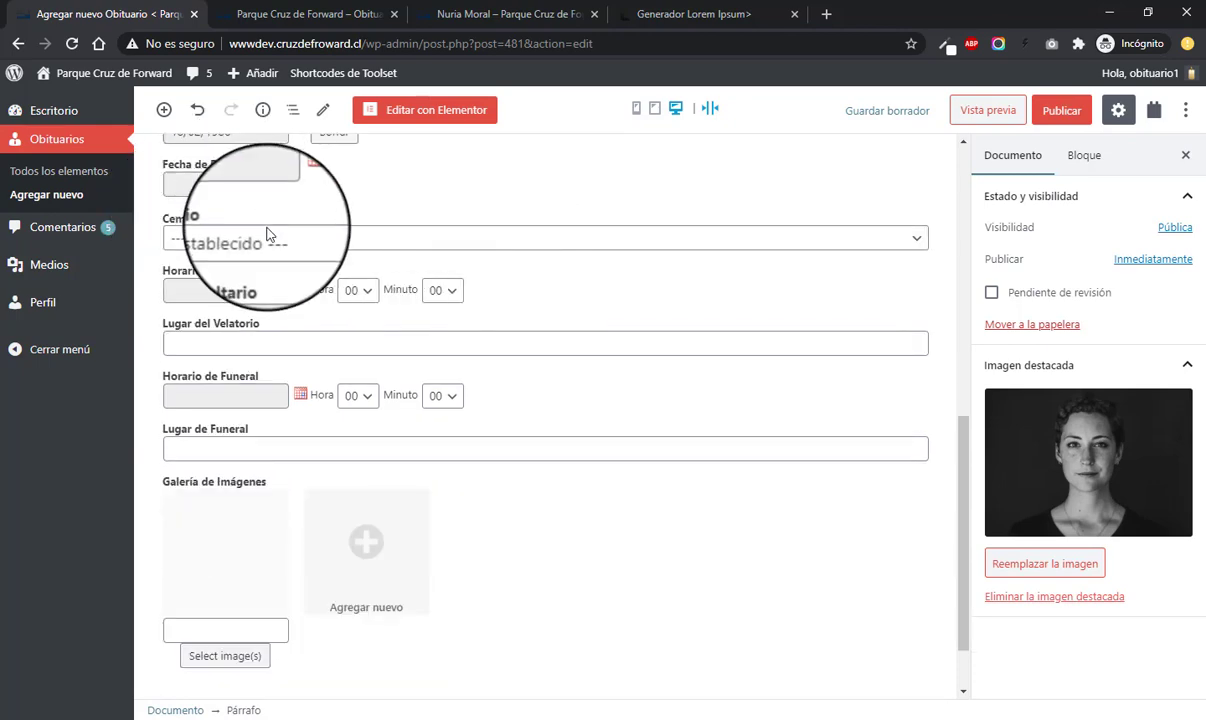
pyautogui.scroll(1, 266, 250)
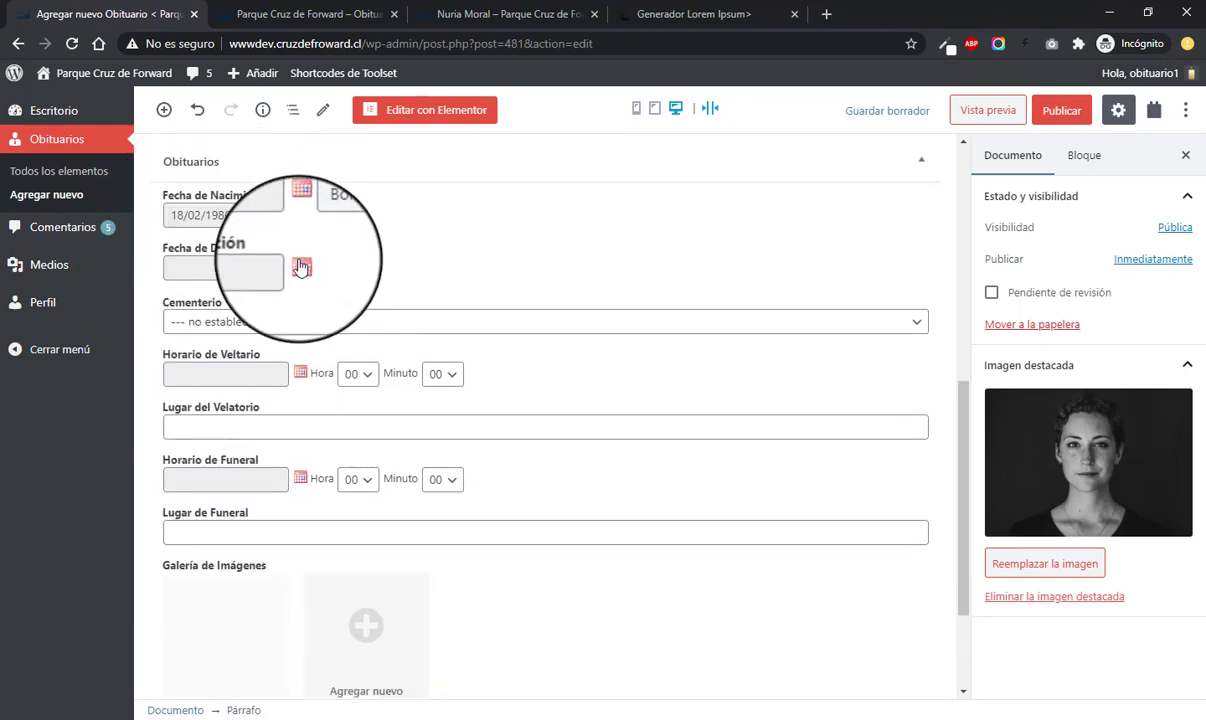
pyautogui.click(300, 266)
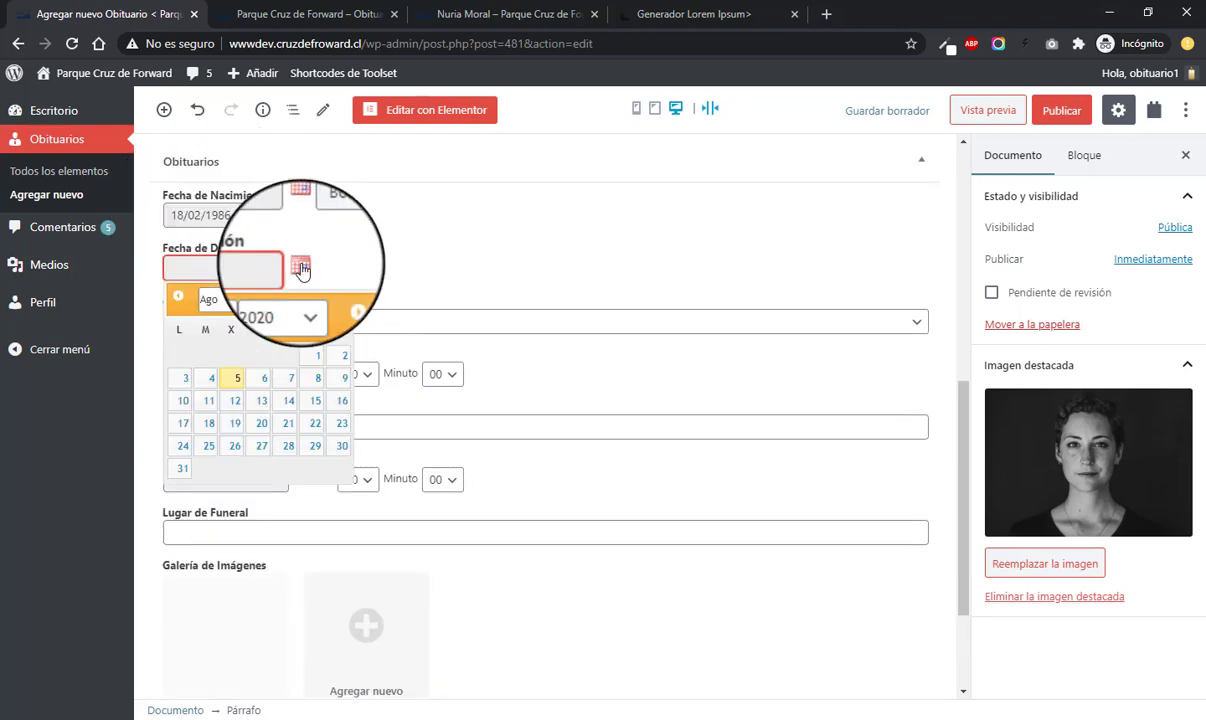
pyautogui.click(229, 384)
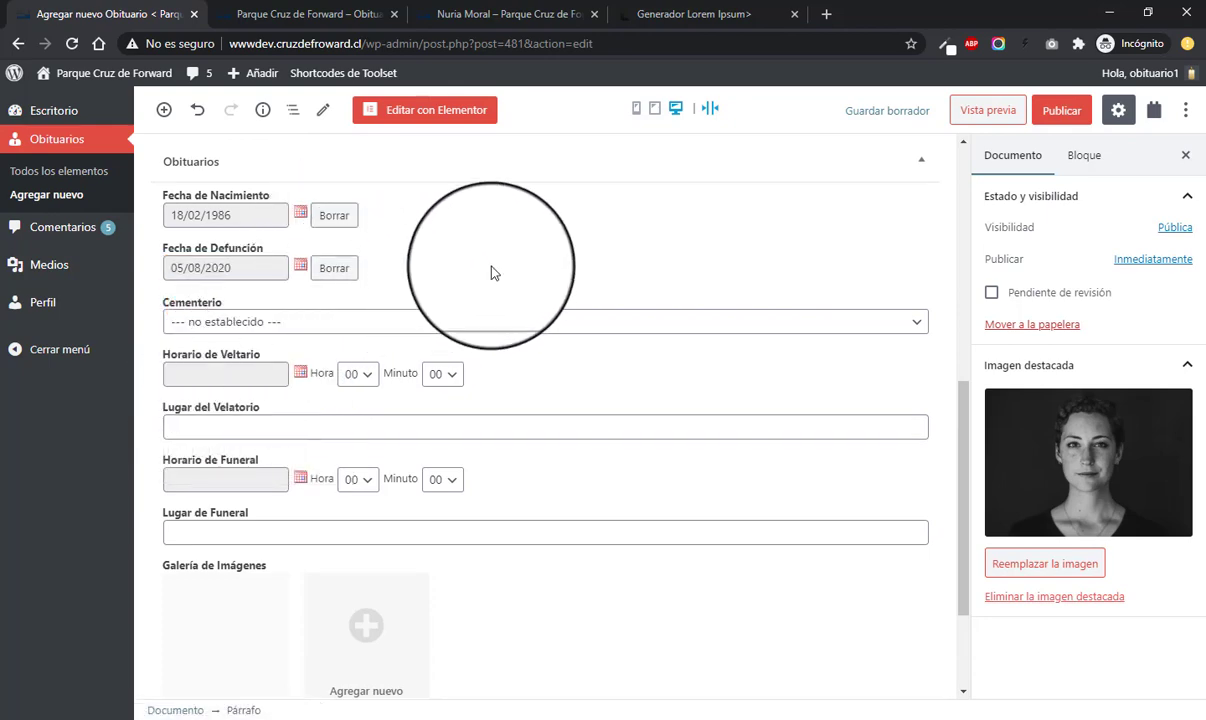
pyautogui.scroll(-1, 471, 264)
# - Choose Otro Cementerio in the Cementerio dropdown and name it Cementerio 2
pyautogui.click(312, 240)
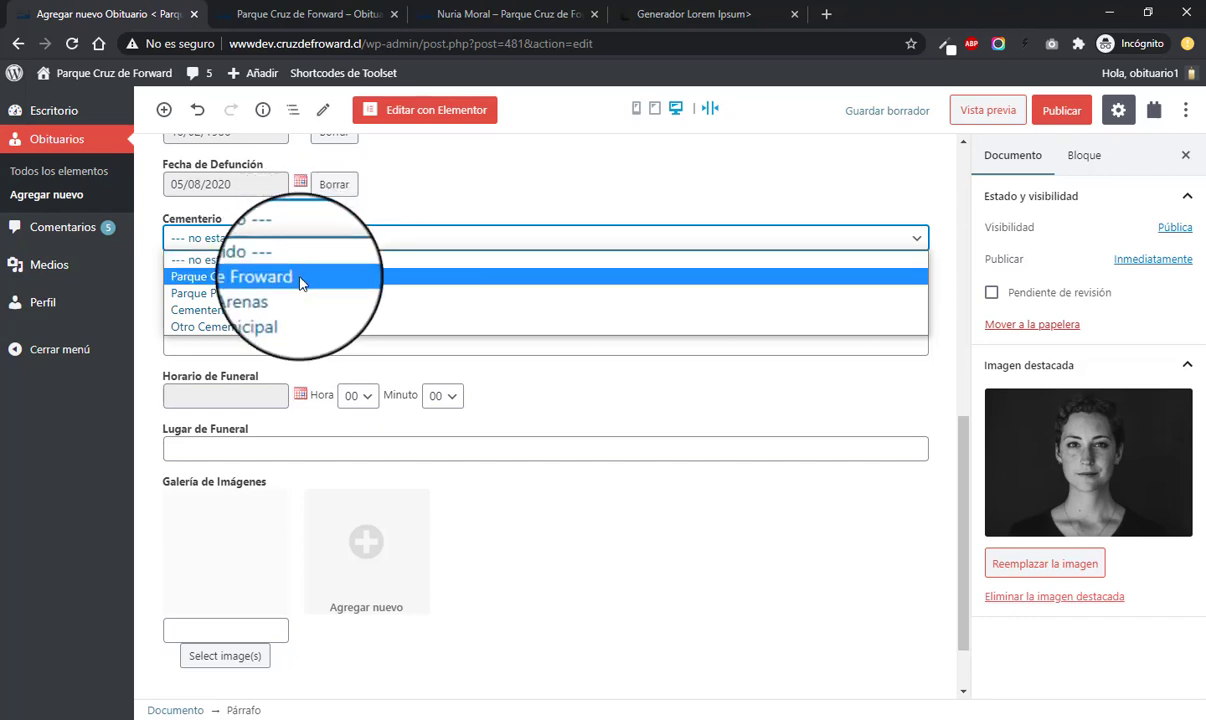
pyautogui.click(302, 276)
pyautogui.click(287, 240)
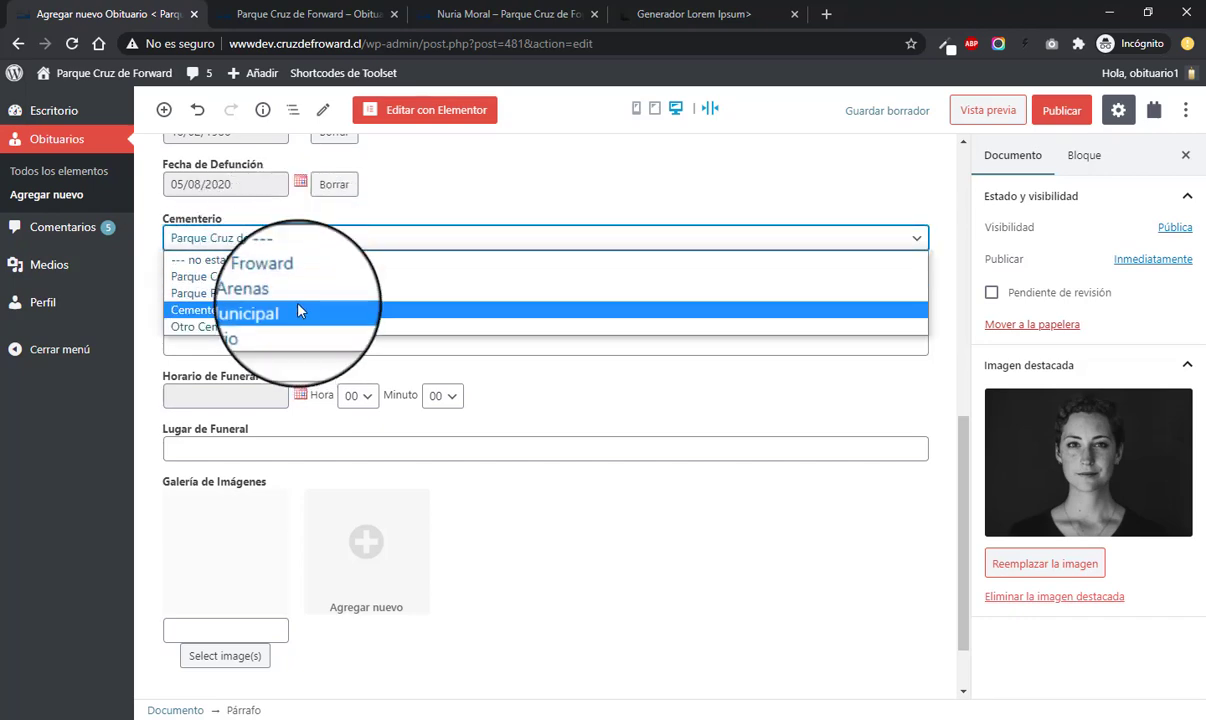
pyautogui.click(298, 311)
pyautogui.click(304, 238)
pyautogui.click(302, 295)
pyautogui.click(322, 240)
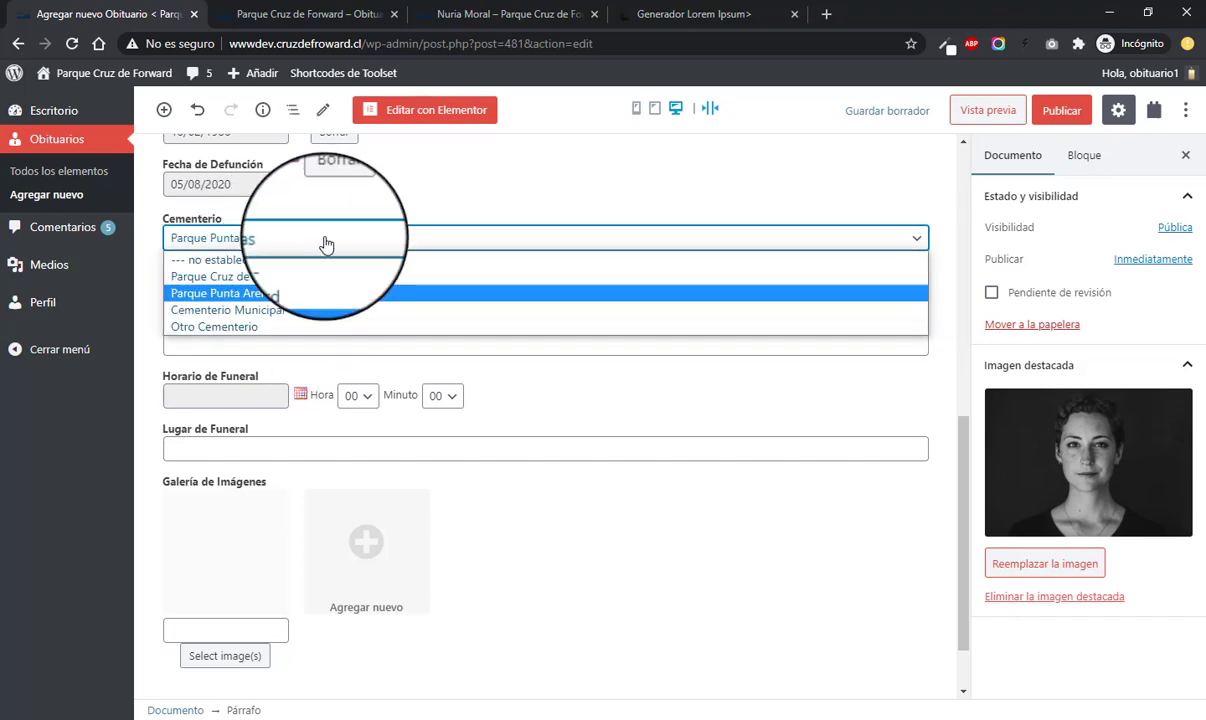
pyautogui.click(194, 328)
pyautogui.click(229, 293)
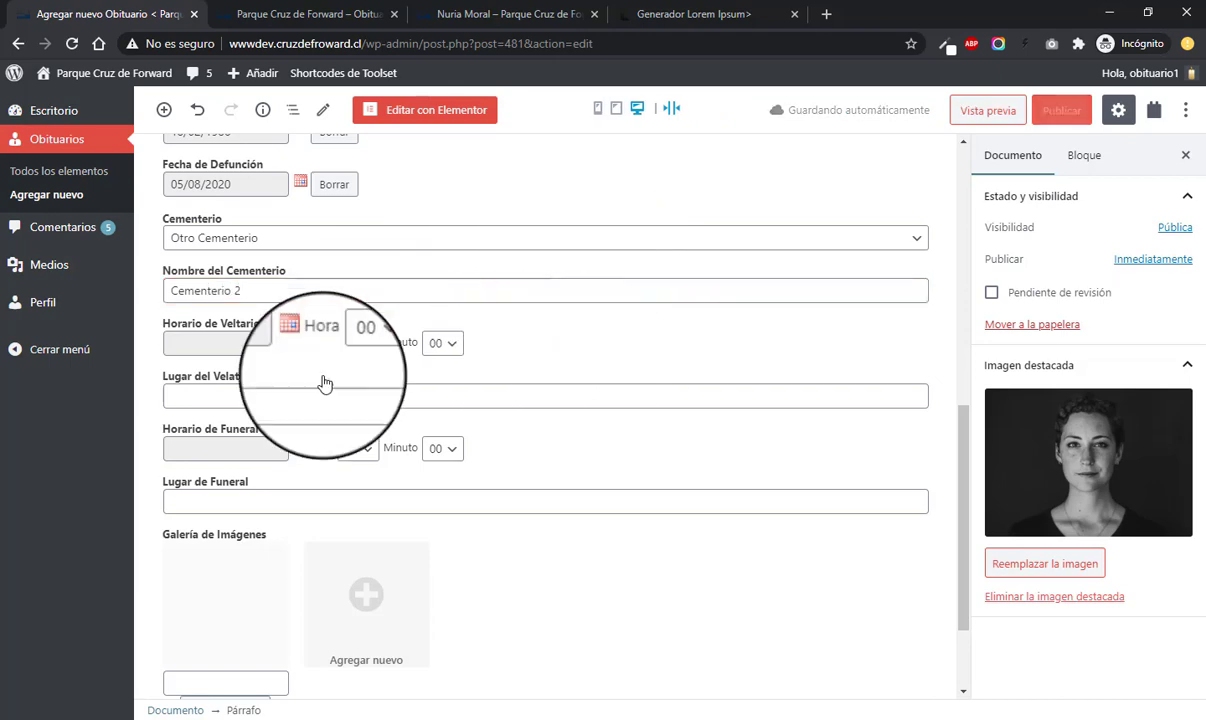
pyautogui.scroll(-1, 300, 390)
pyautogui.click(239, 259)
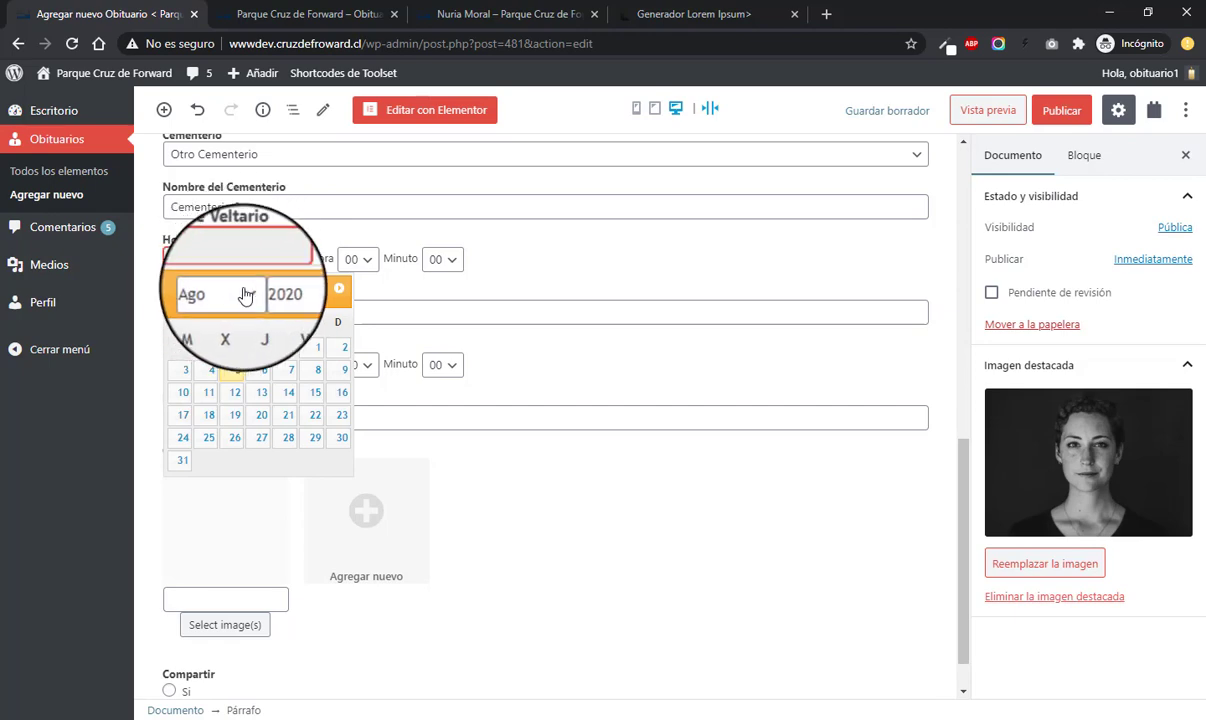
# - Schedule the wake for 06/08/2020 at 14:23
pyautogui.click(249, 292)
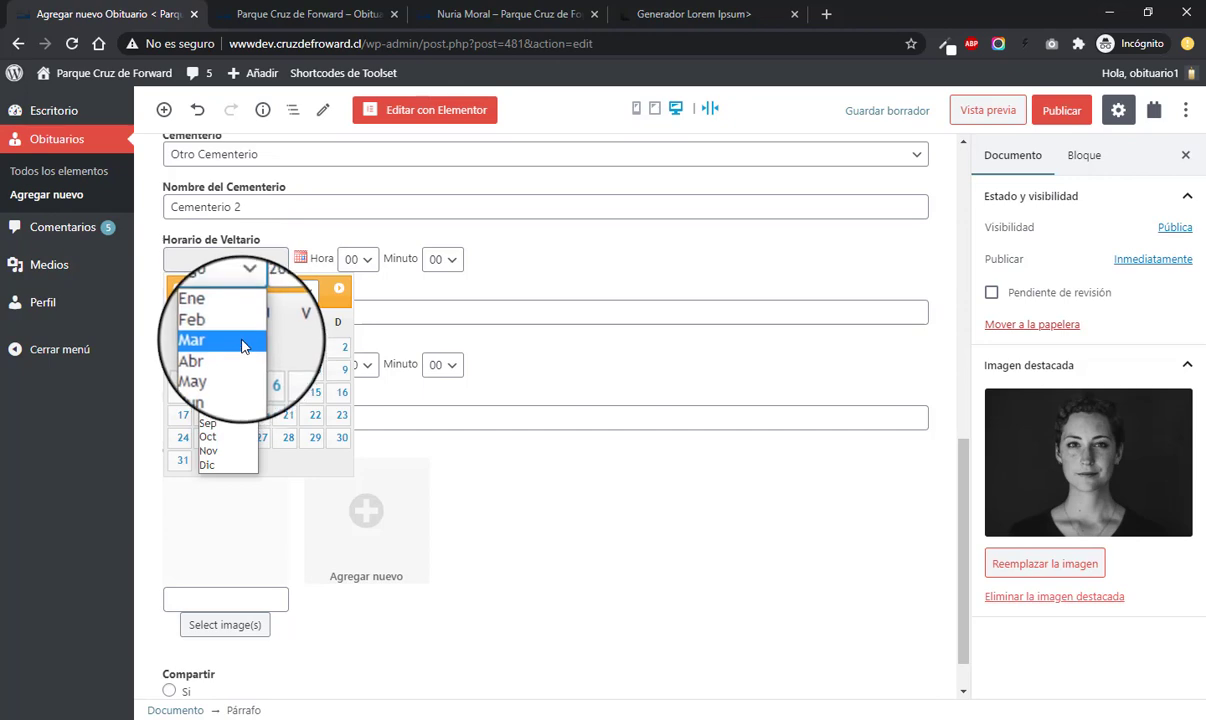
pyautogui.click(241, 335)
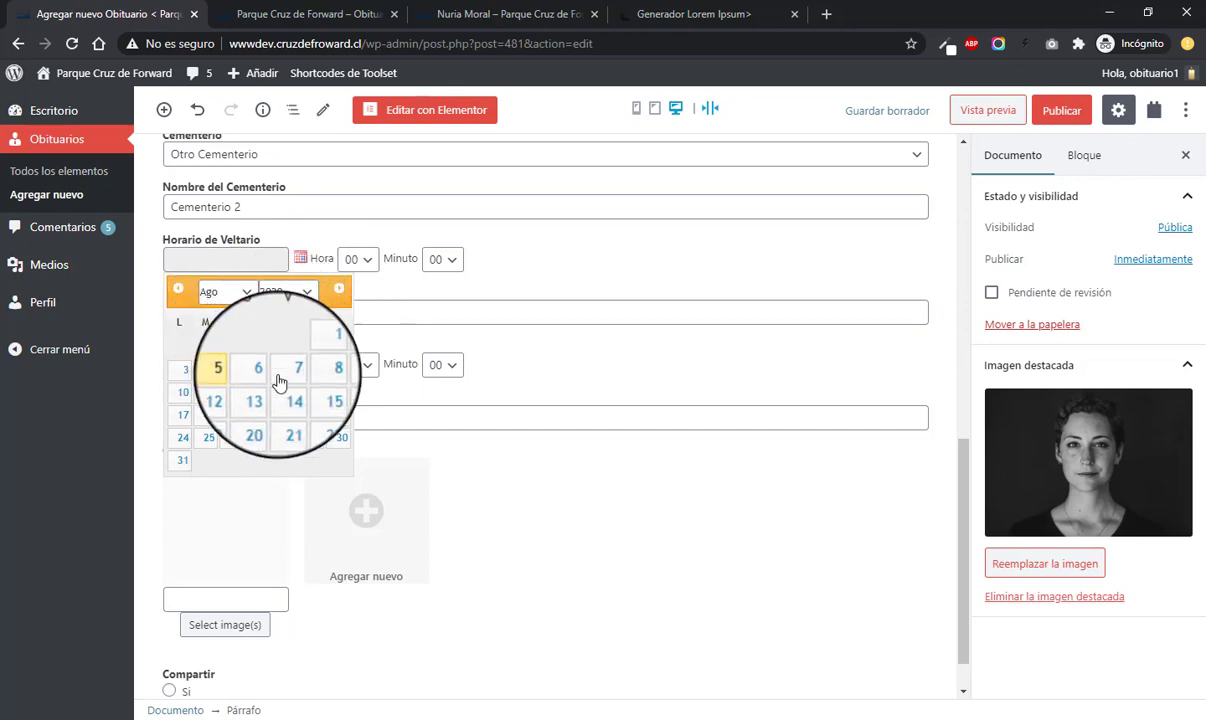
pyautogui.click(262, 372)
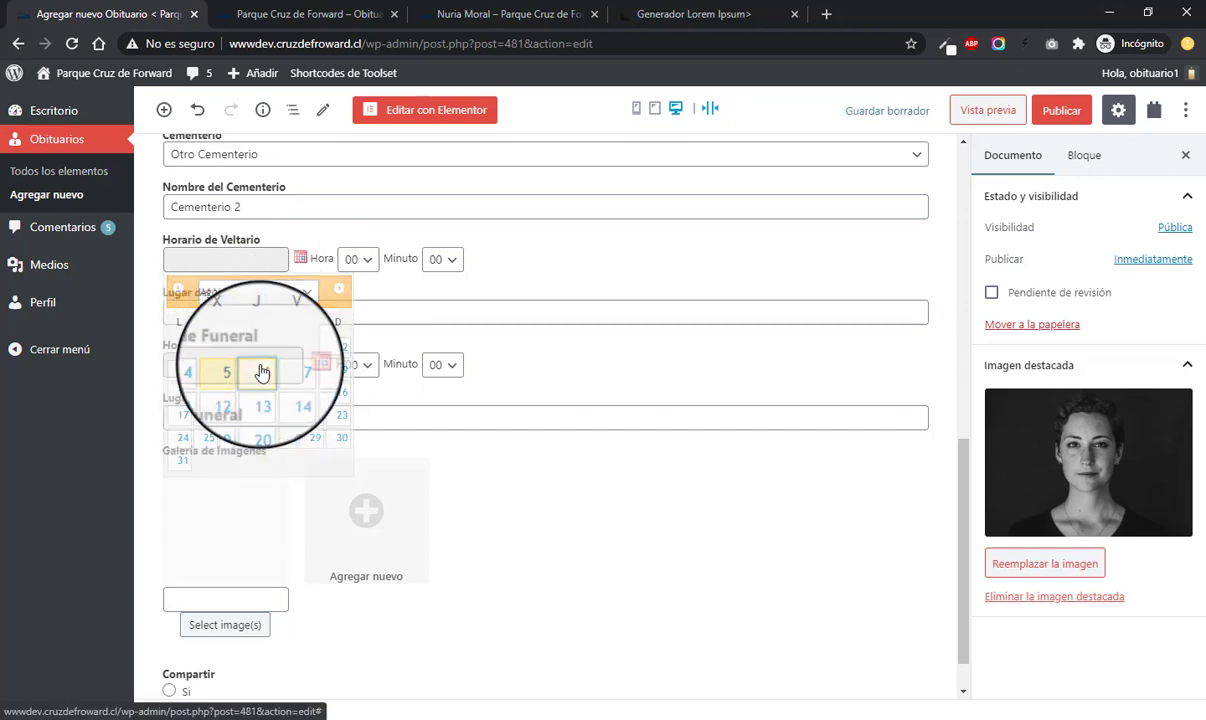
pyautogui.click(358, 259)
pyautogui.scroll(-1, 355, 390)
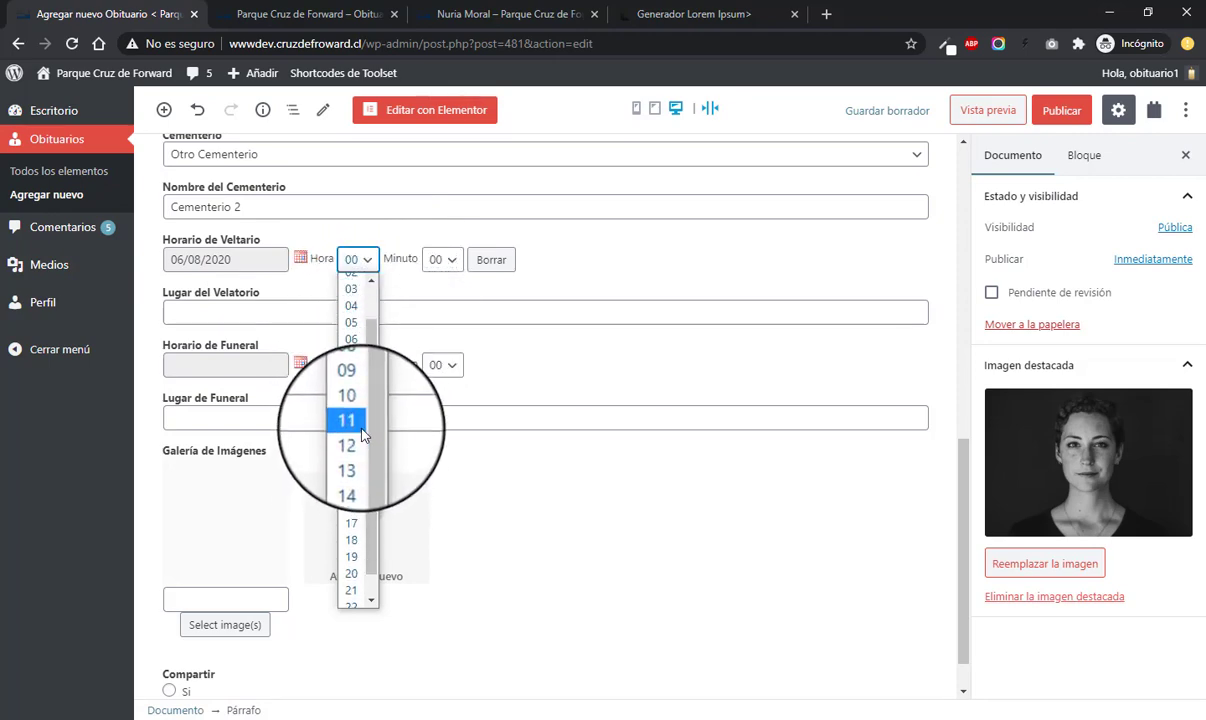
pyautogui.click(358, 473)
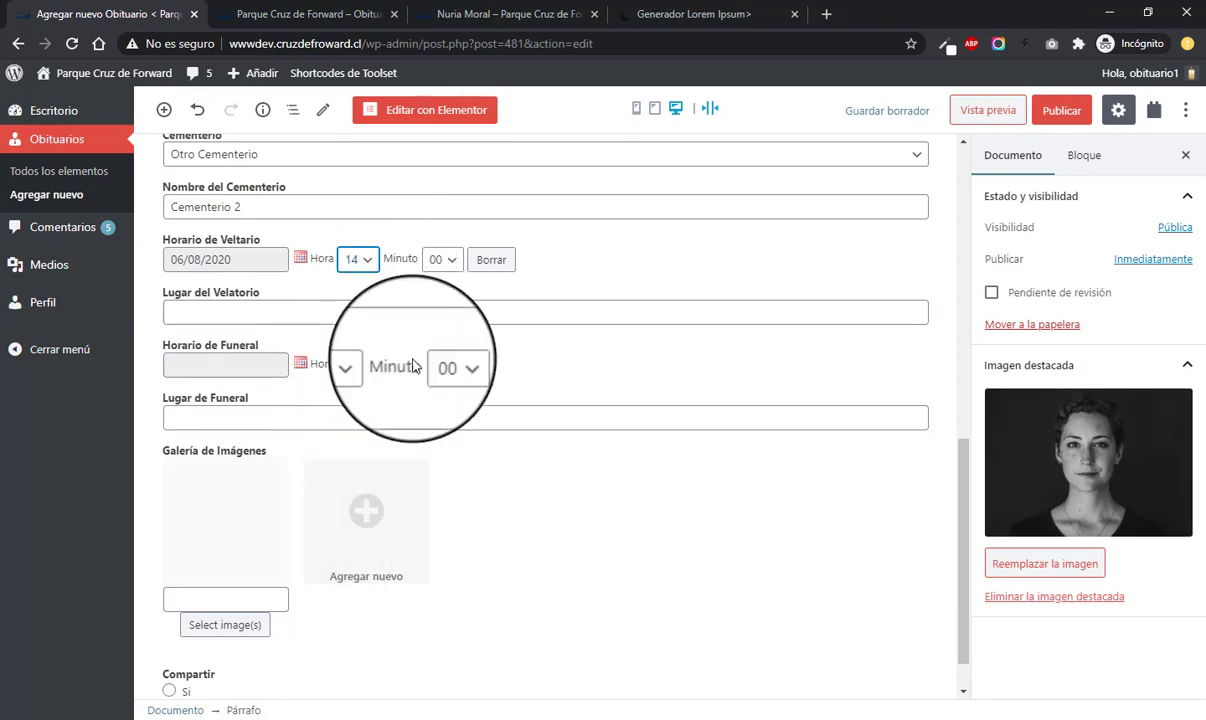
pyautogui.click(441, 259)
pyautogui.scroll(-5, 446, 360)
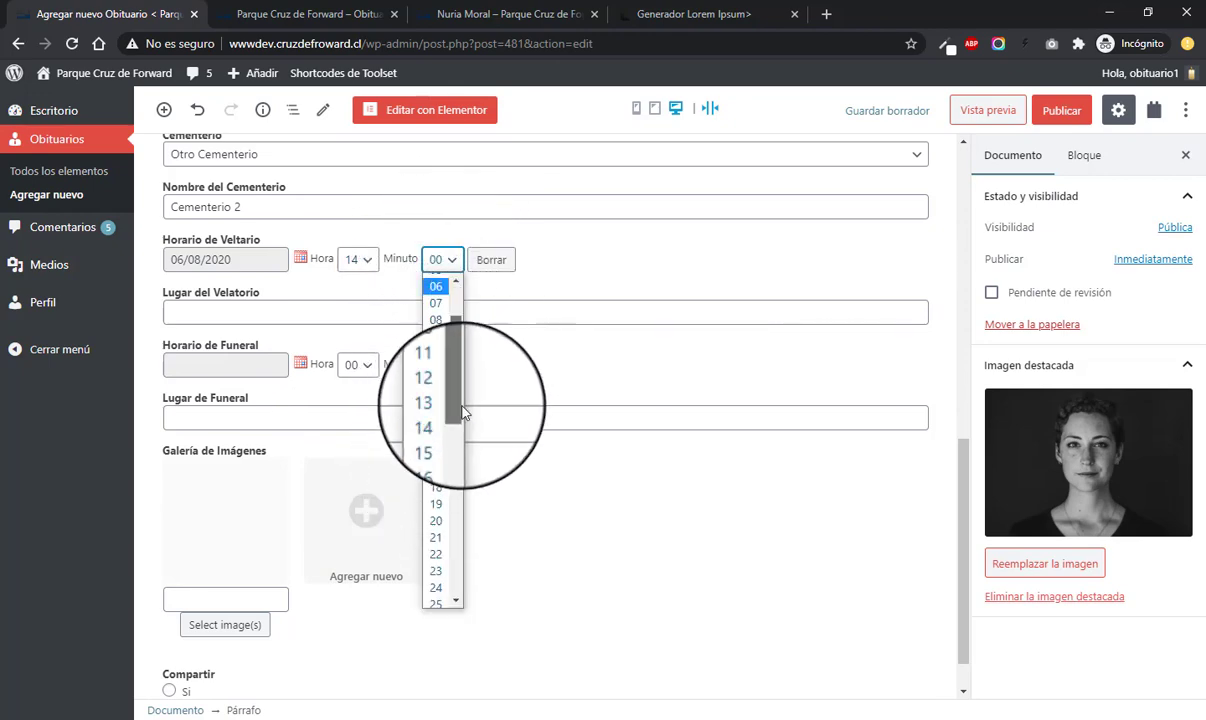
pyautogui.click(434, 400)
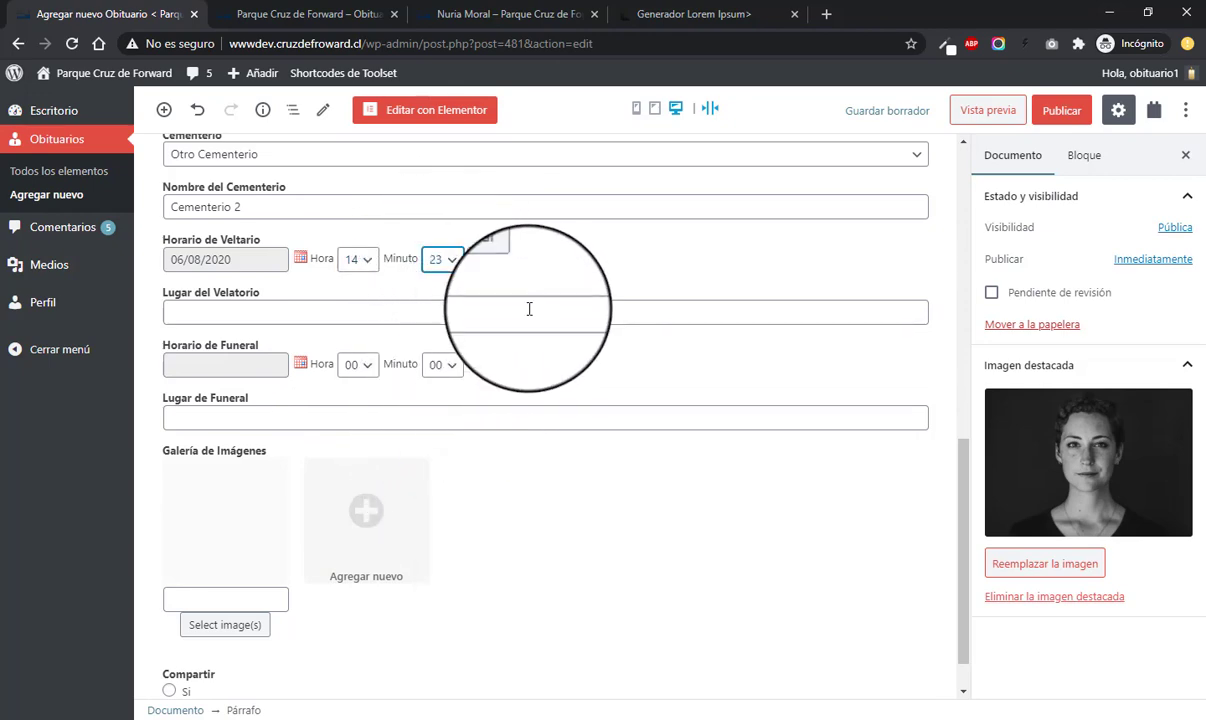
# - Enter the wake venue's street address in the Lugar del Velatorio field
pyautogui.click(226, 318)
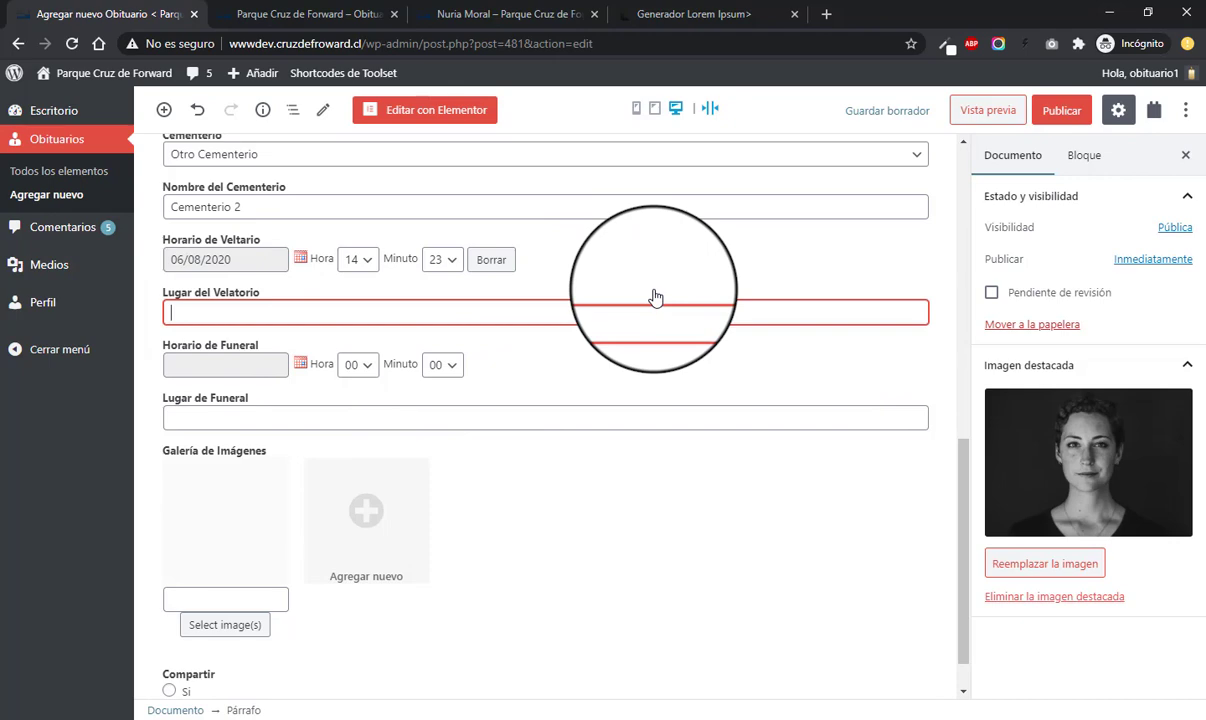
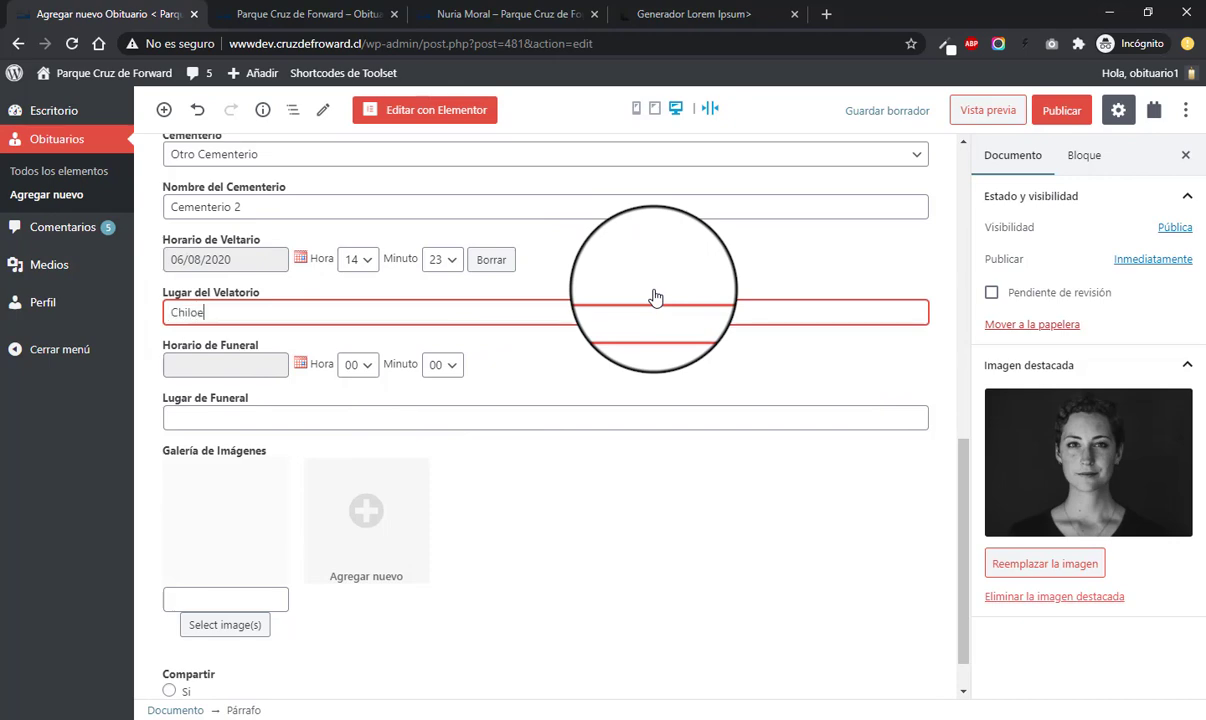
pyautogui.scroll(-1, 323, 318)
pyautogui.click(253, 318)
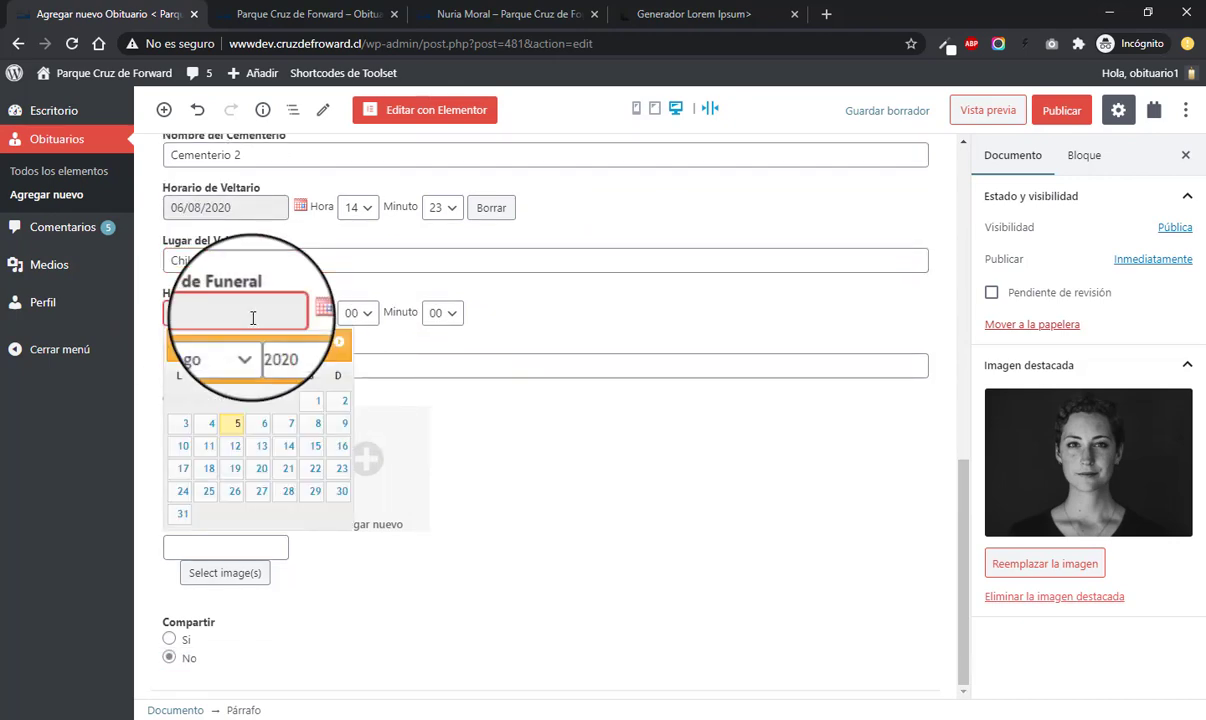
# - Schedule the funeral for 7 August 2020 at 13:30 at Parque Punta Arenas
pyautogui.click(288, 423)
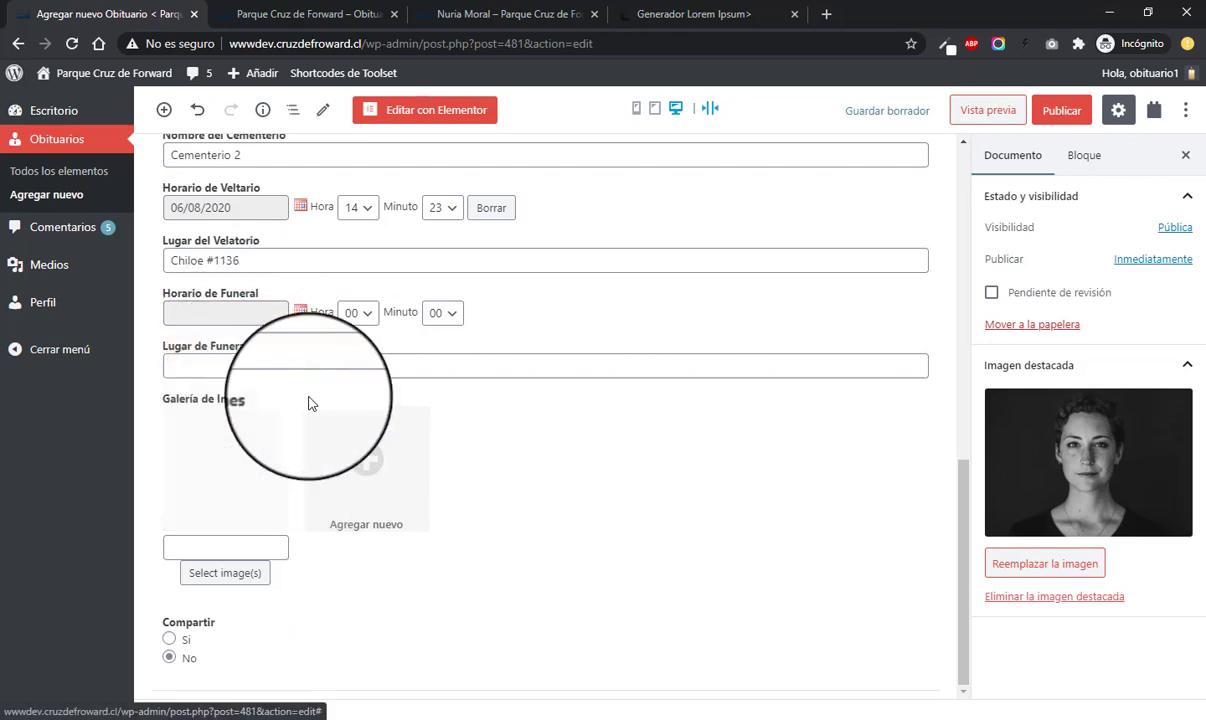
pyautogui.click(357, 313)
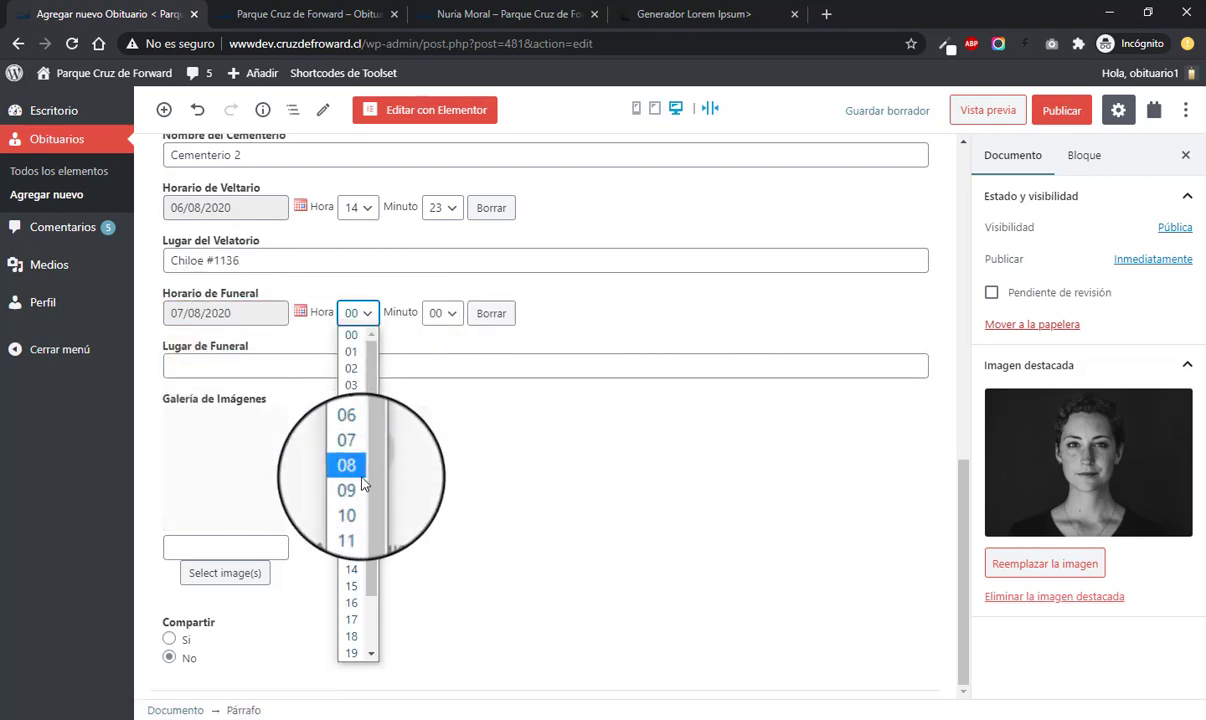
pyautogui.click(351, 552)
pyautogui.click(442, 313)
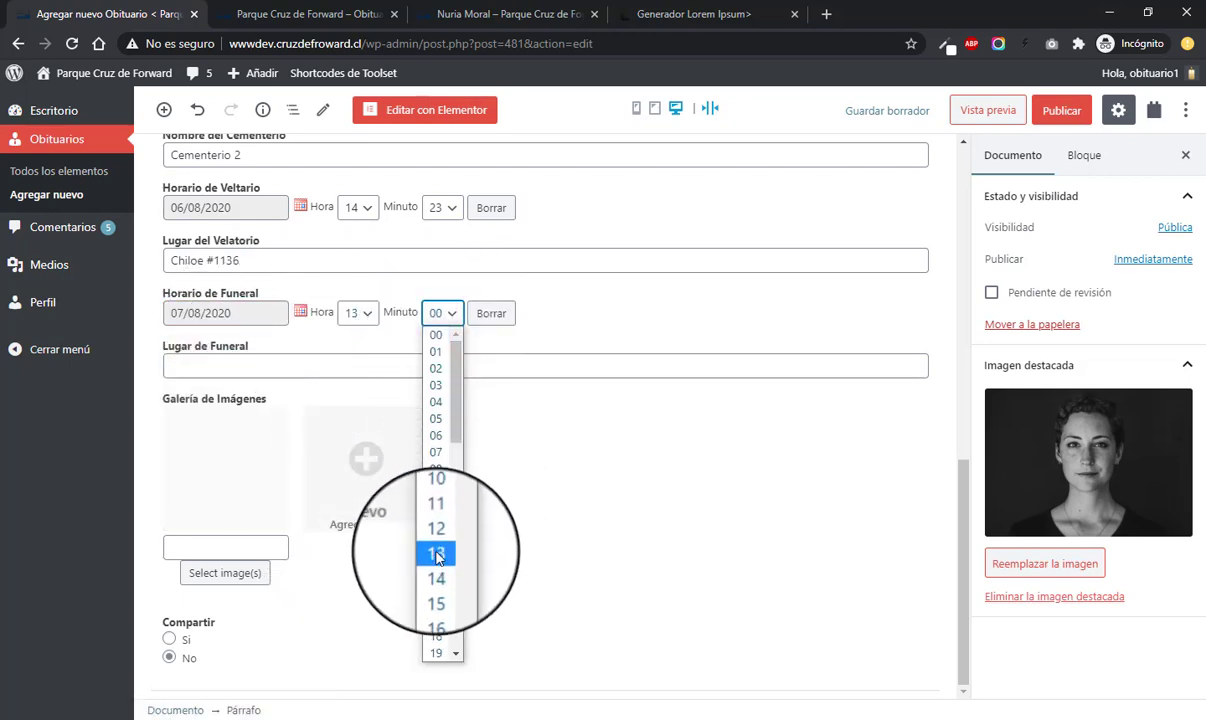
pyautogui.moveTo(456, 345); pyautogui.dragTo(465, 500)
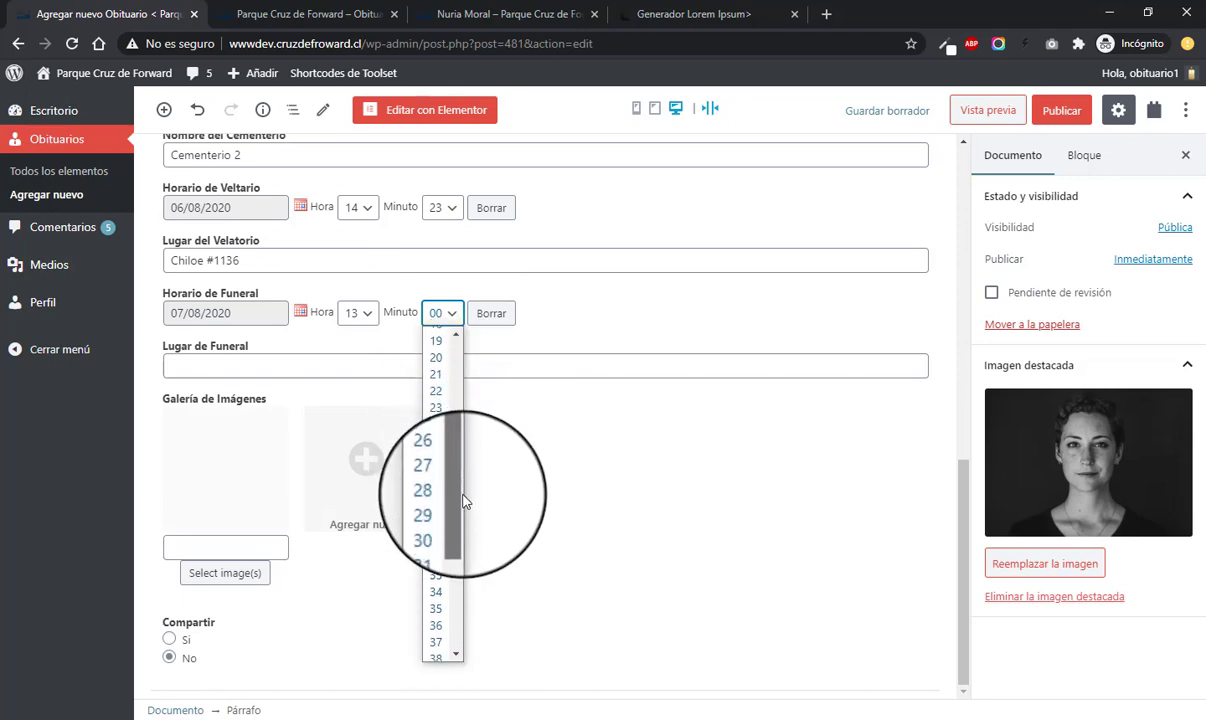
pyautogui.click(440, 524)
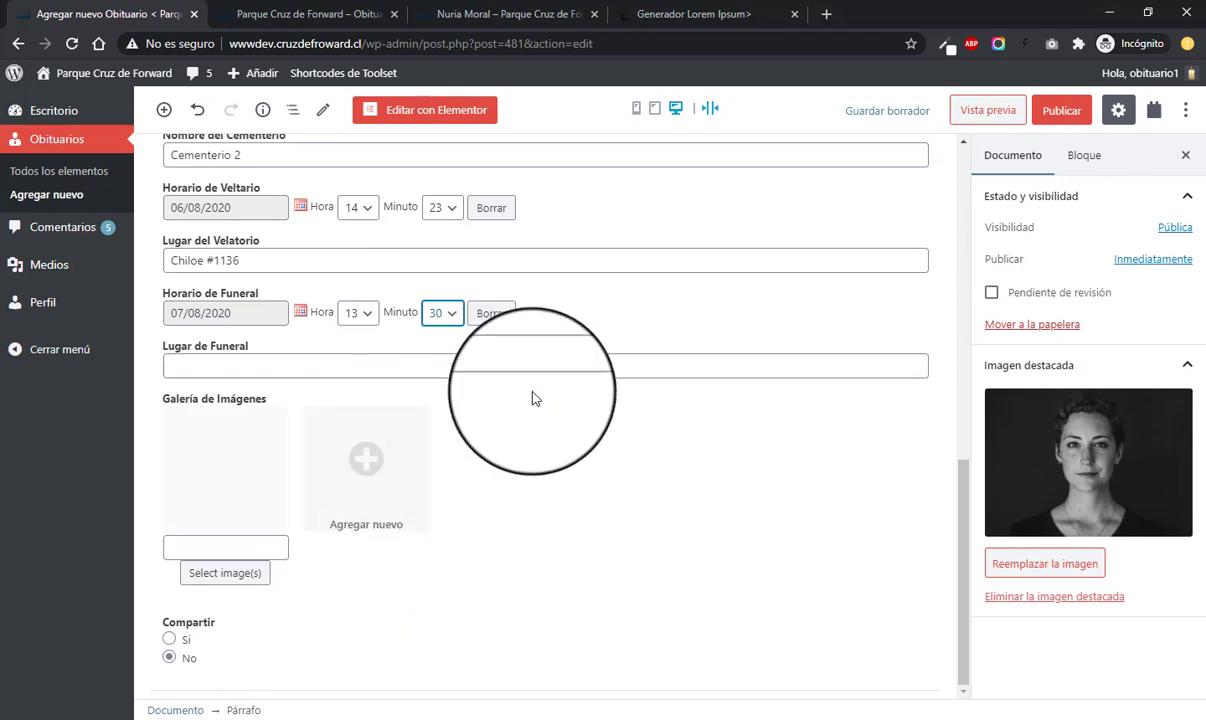
pyautogui.click(409, 367)
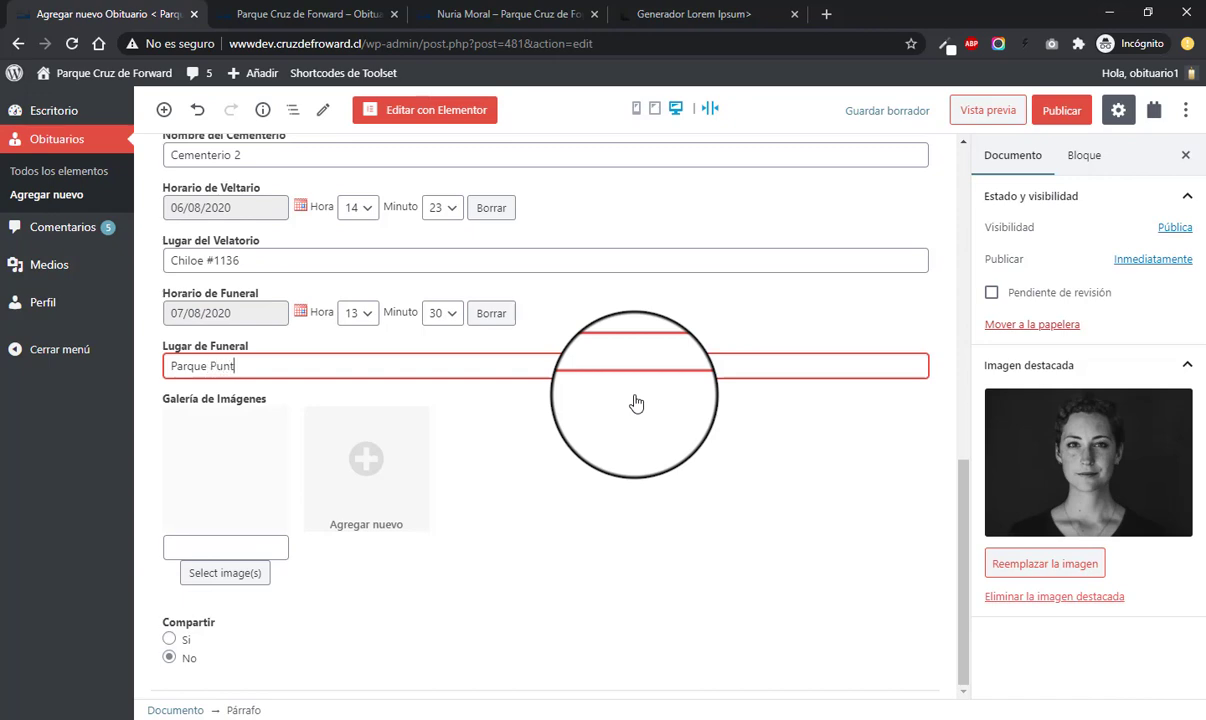
pyautogui.press('Tab')
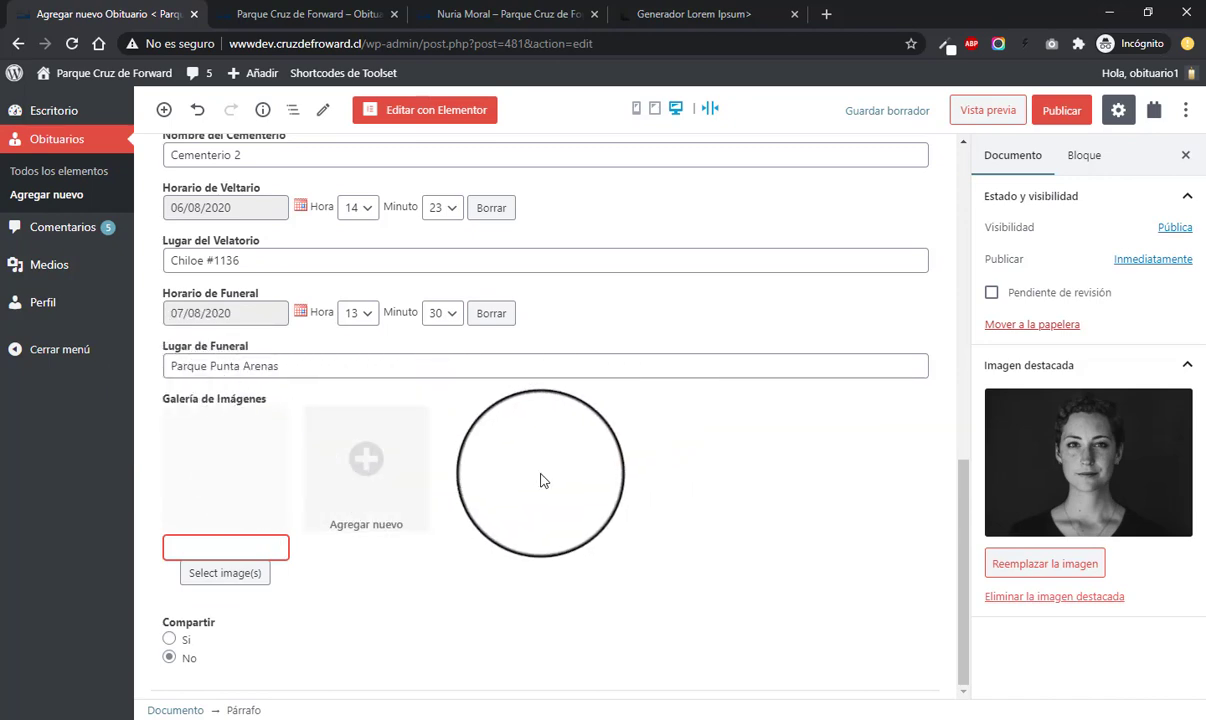
# - Upload the elderly woman, pink-shirt man, red-sweater man and black-and-white woman portraits into the gallery
pyautogui.moveTo(197, 463)
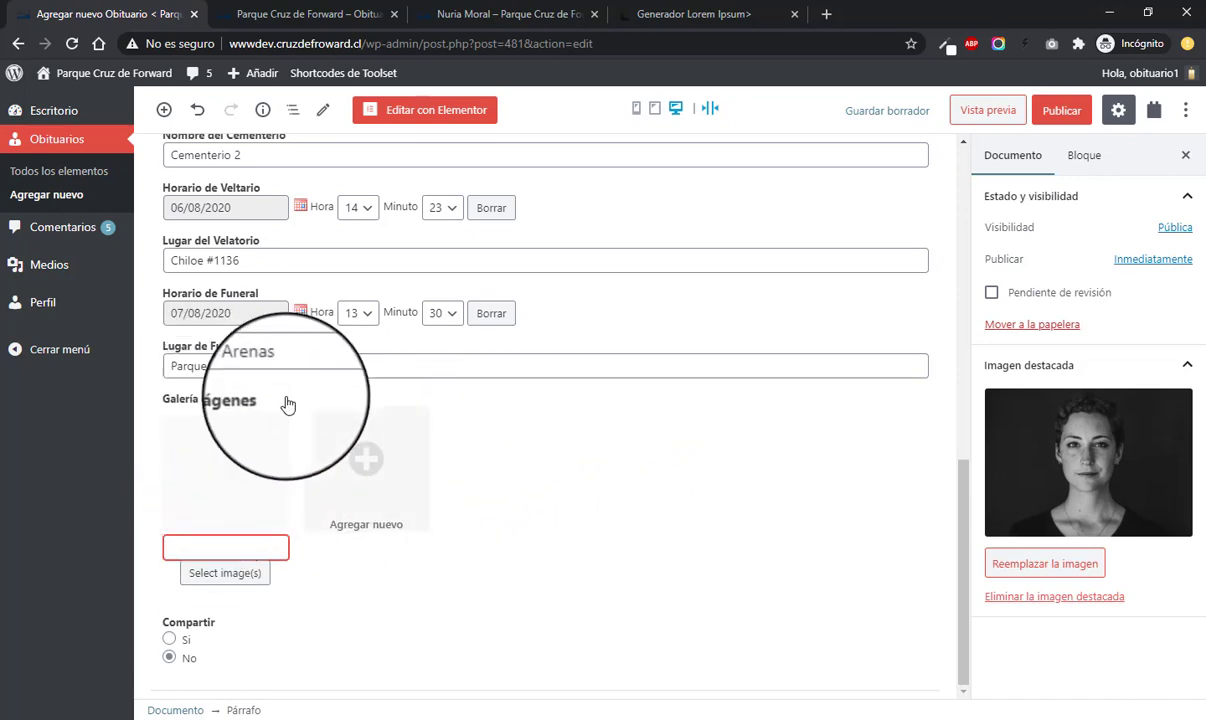
pyautogui.scroll(5, 530, 463)
pyautogui.scroll(-5, 530, 463)
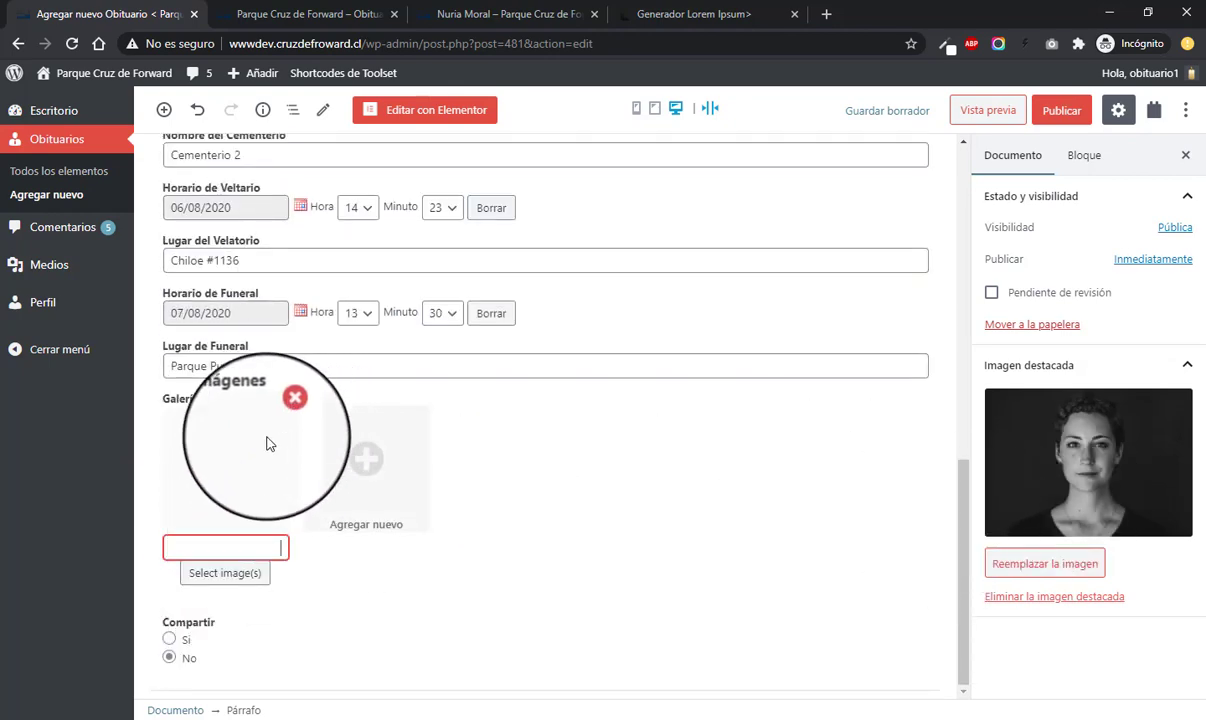
pyautogui.click(234, 578)
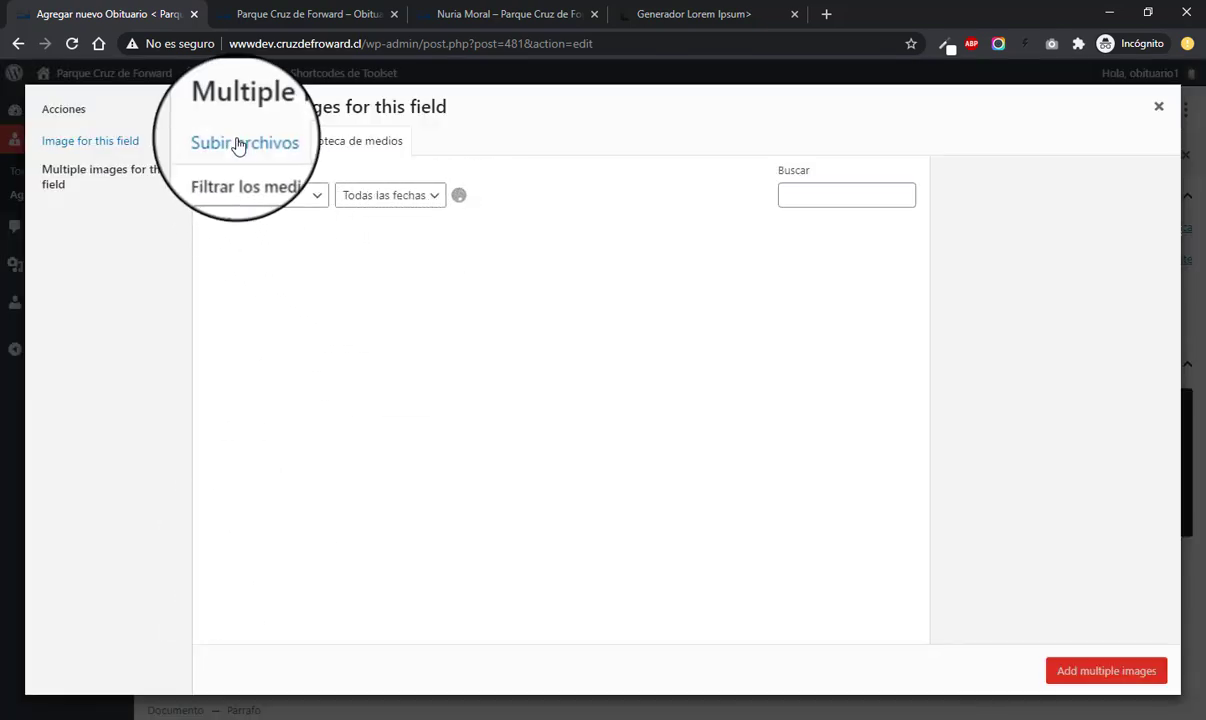
pyautogui.click(238, 146)
pyautogui.click(698, 394)
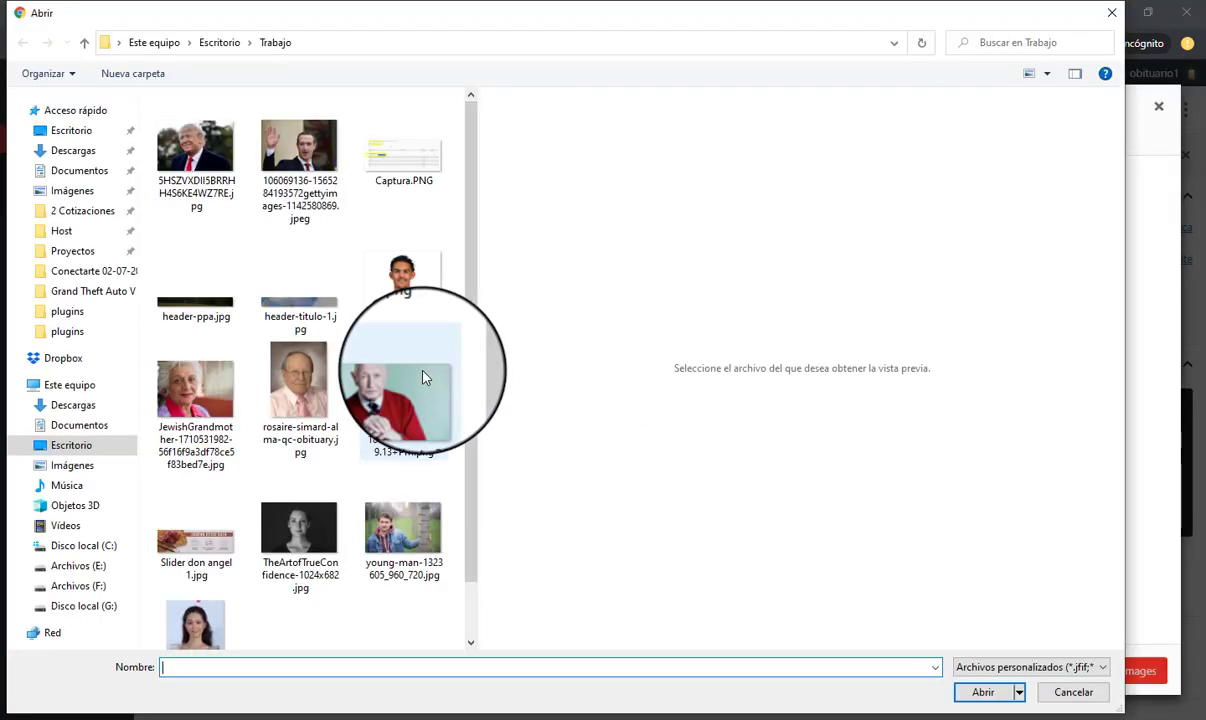
pyautogui.click(185, 427)
pyautogui.keyDown('ctrl'); pyautogui.click(300, 385); pyautogui.keyUp('ctrl')
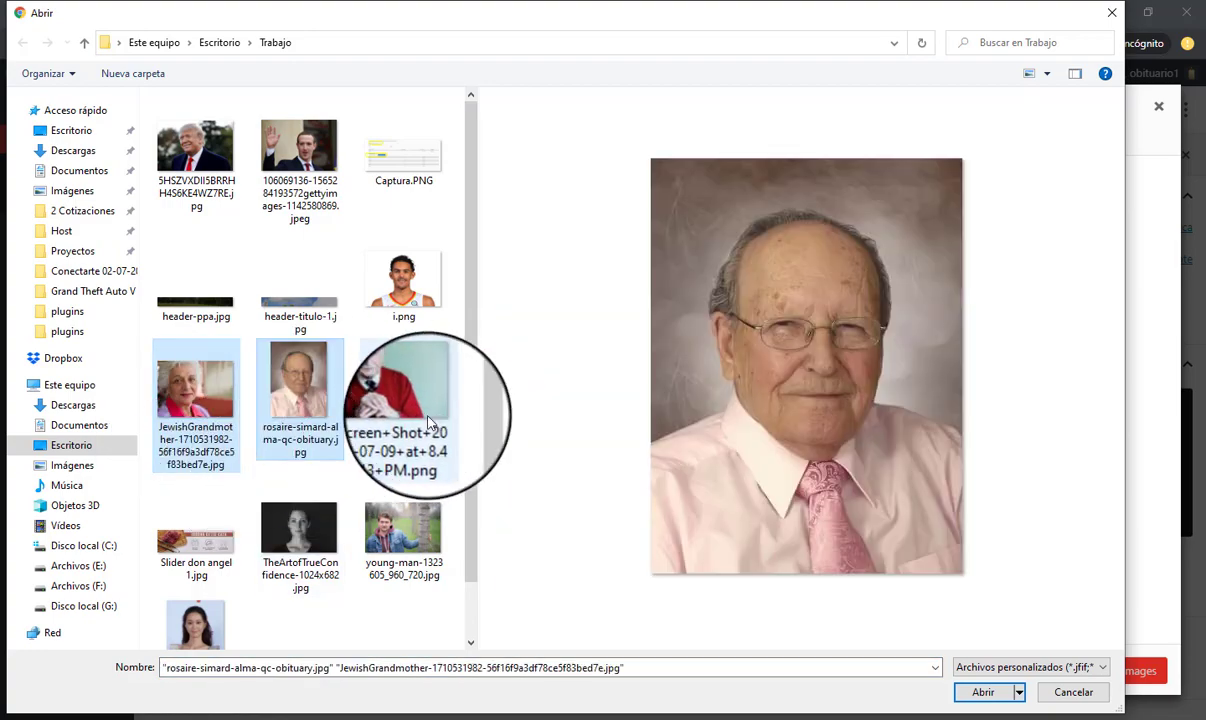
pyautogui.keyDown('ctrl'); pyautogui.click(428, 423); pyautogui.keyUp('ctrl')
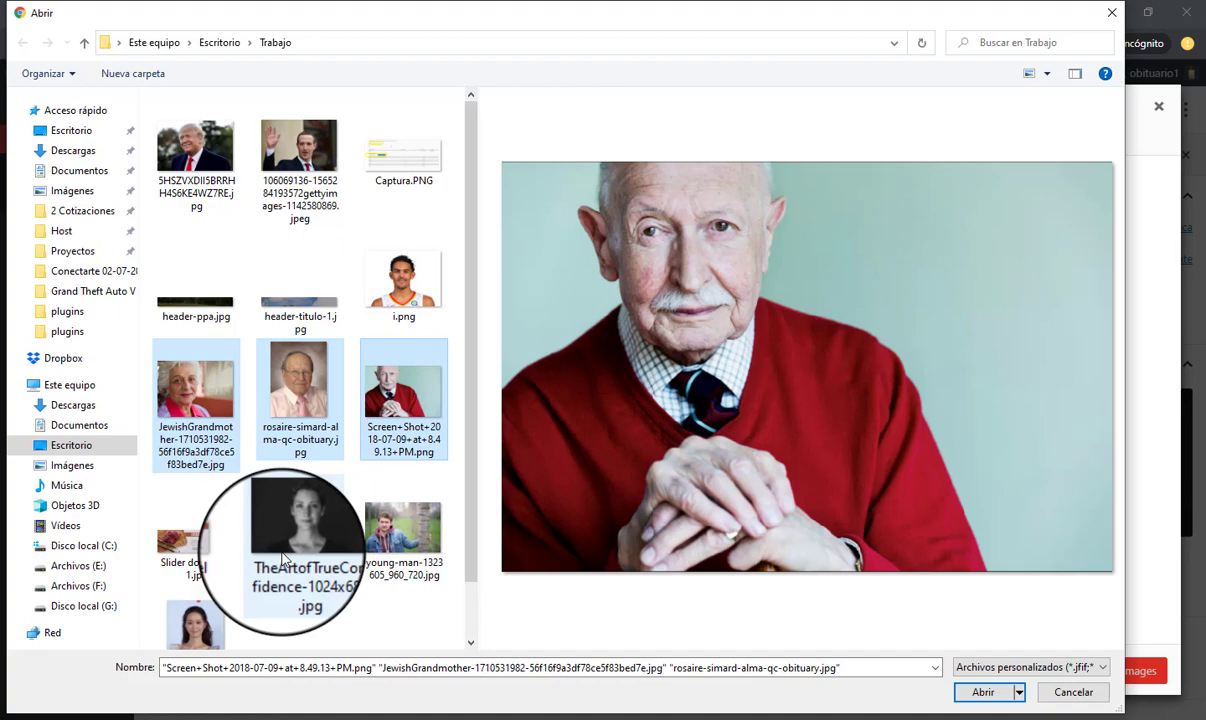
pyautogui.keyDown('ctrl'); pyautogui.click(283, 560); pyautogui.keyUp('ctrl')
pyautogui.click(985, 690)
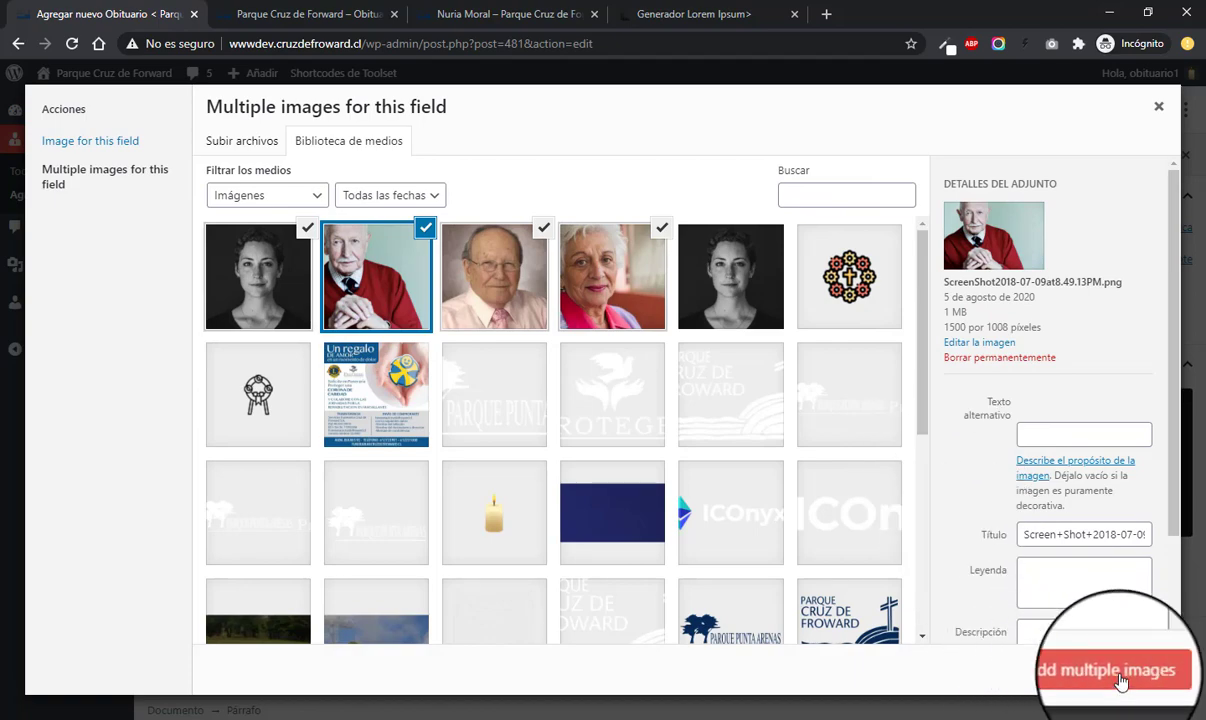
pyautogui.click(1121, 680)
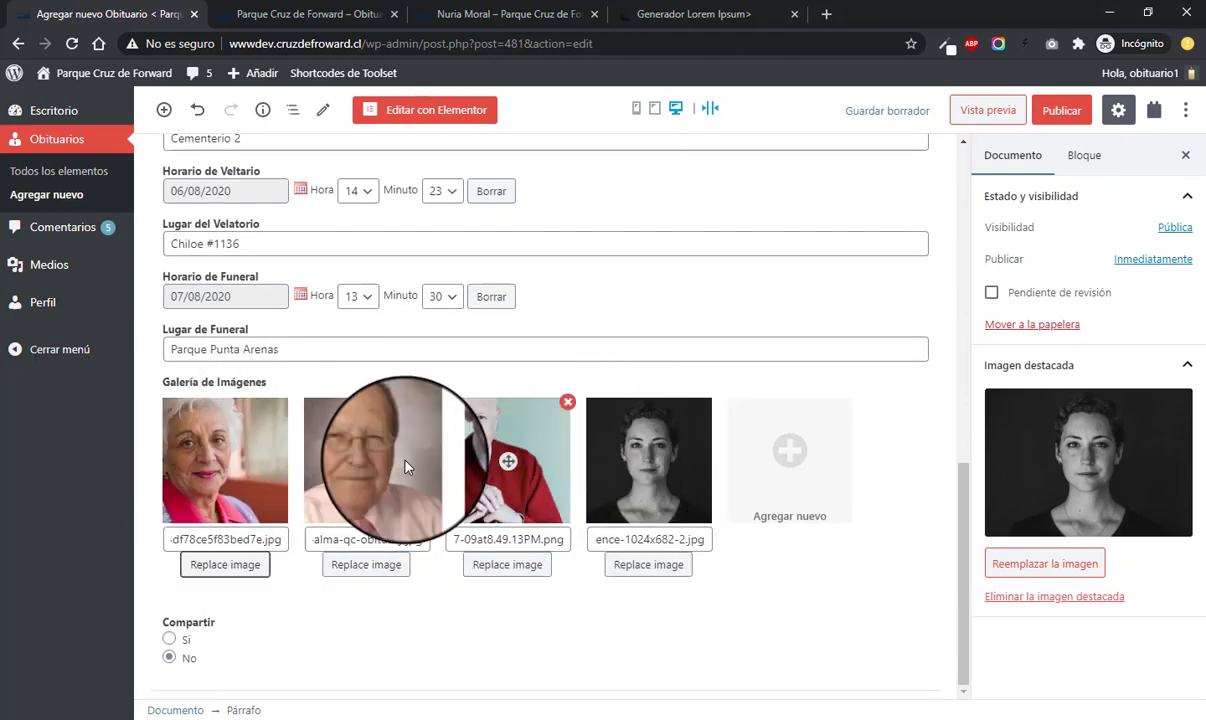
# - Put the red-sweater man first and the pink-shirt man second, then remove the black-and-white photo
pyautogui.moveTo(489, 475); pyautogui.dragTo(210, 388)
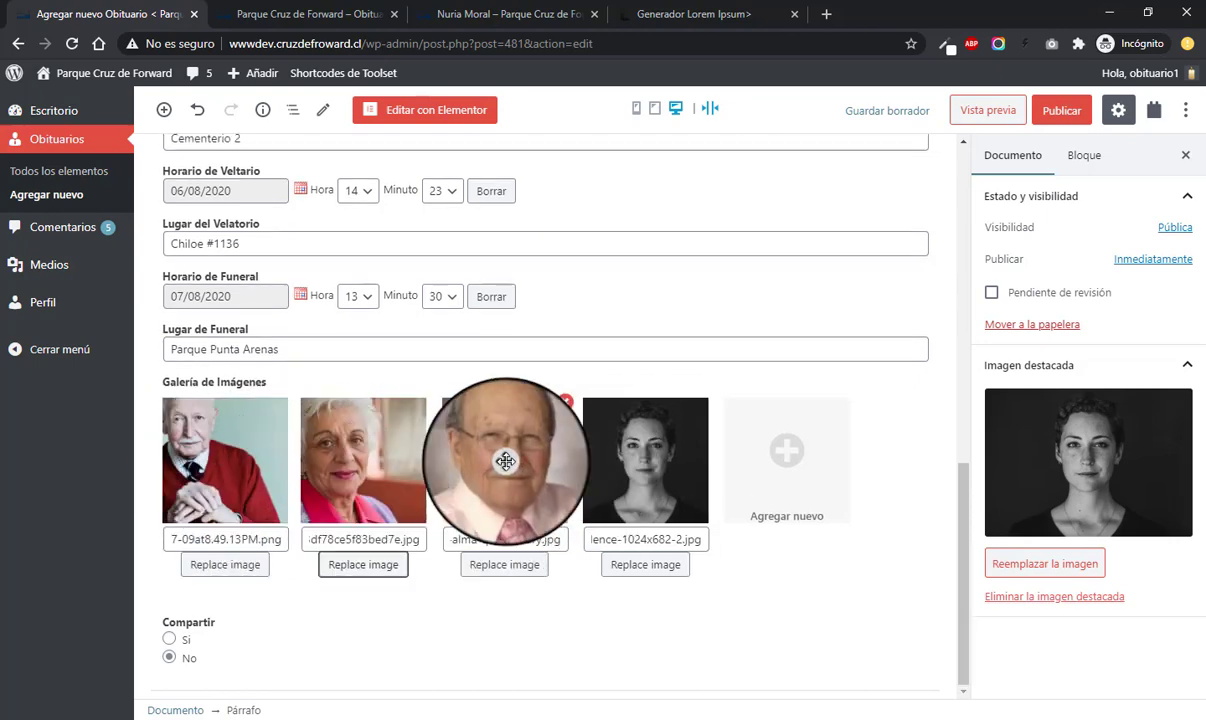
pyautogui.moveTo(498, 383); pyautogui.dragTo(355, 385)
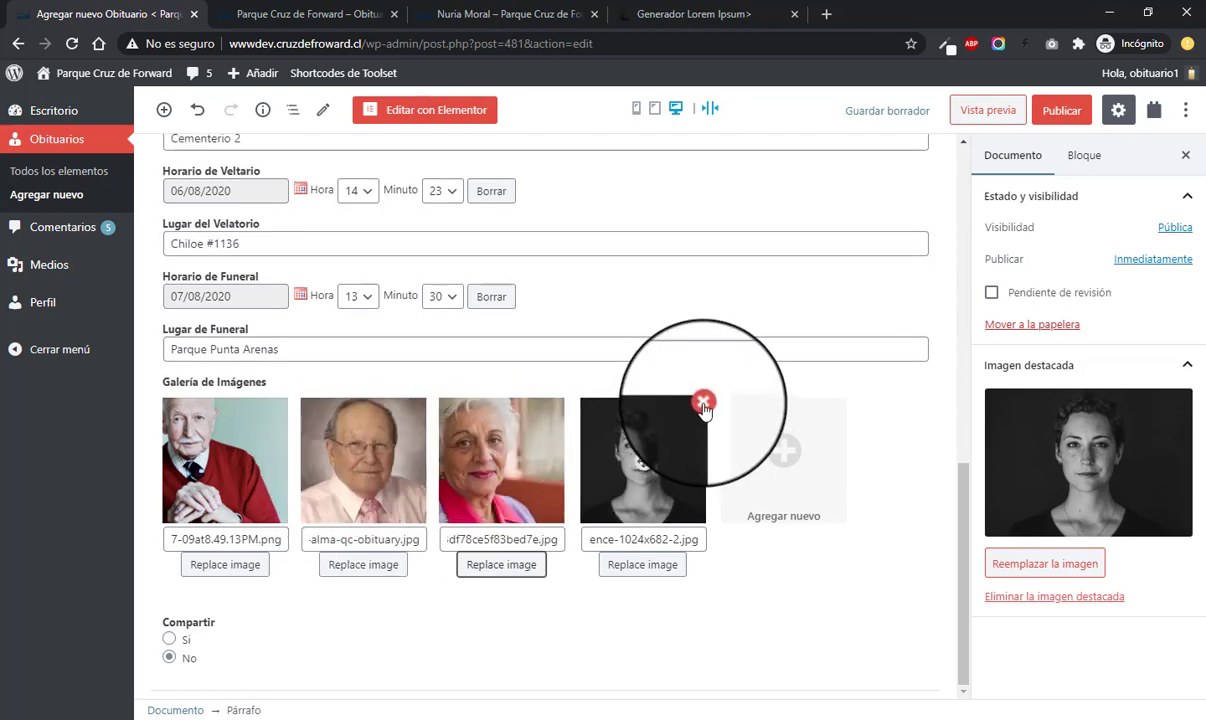
pyautogui.click(704, 403)
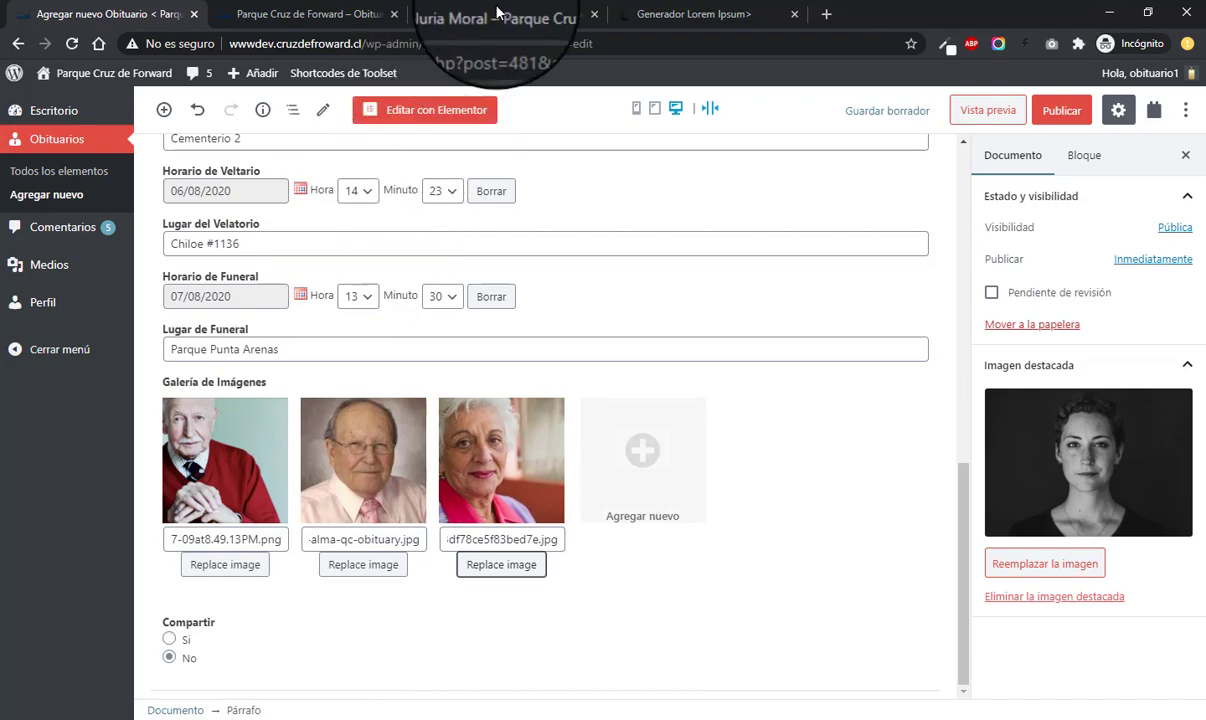
pyautogui.moveTo(510, 14); pyautogui.dragTo(255, 24)
pyautogui.scroll(-1, 860, 430)
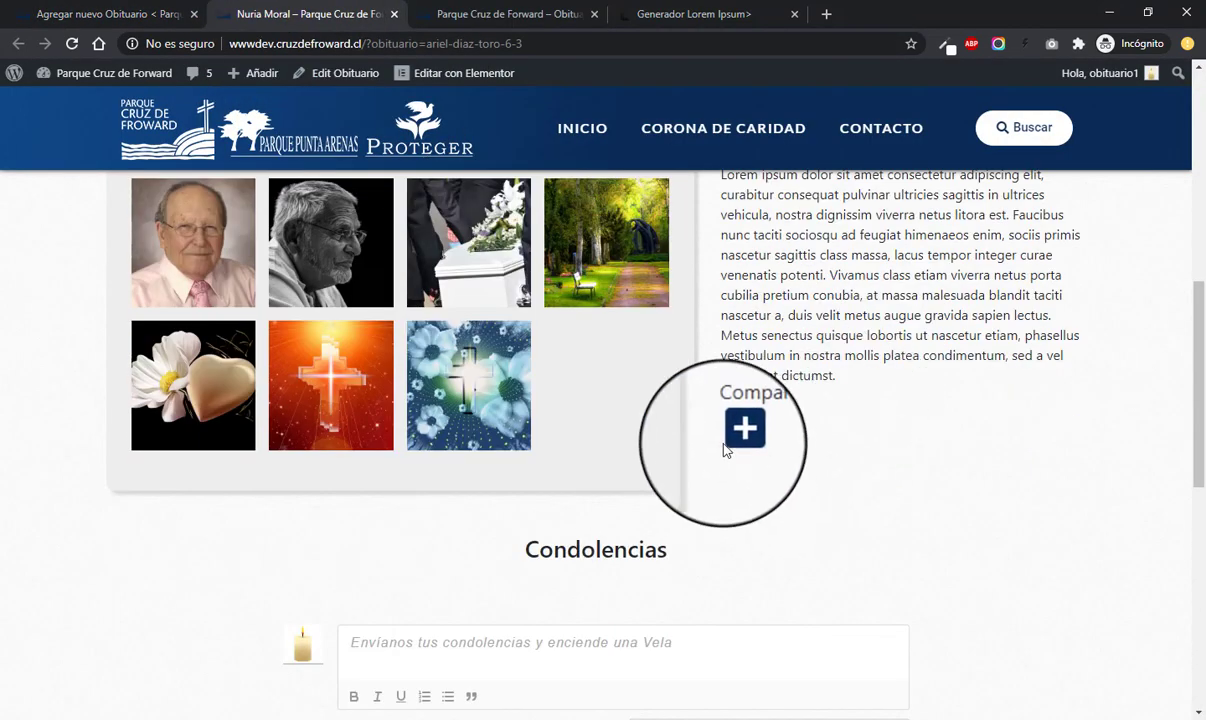
pyautogui.moveTo(735, 440)
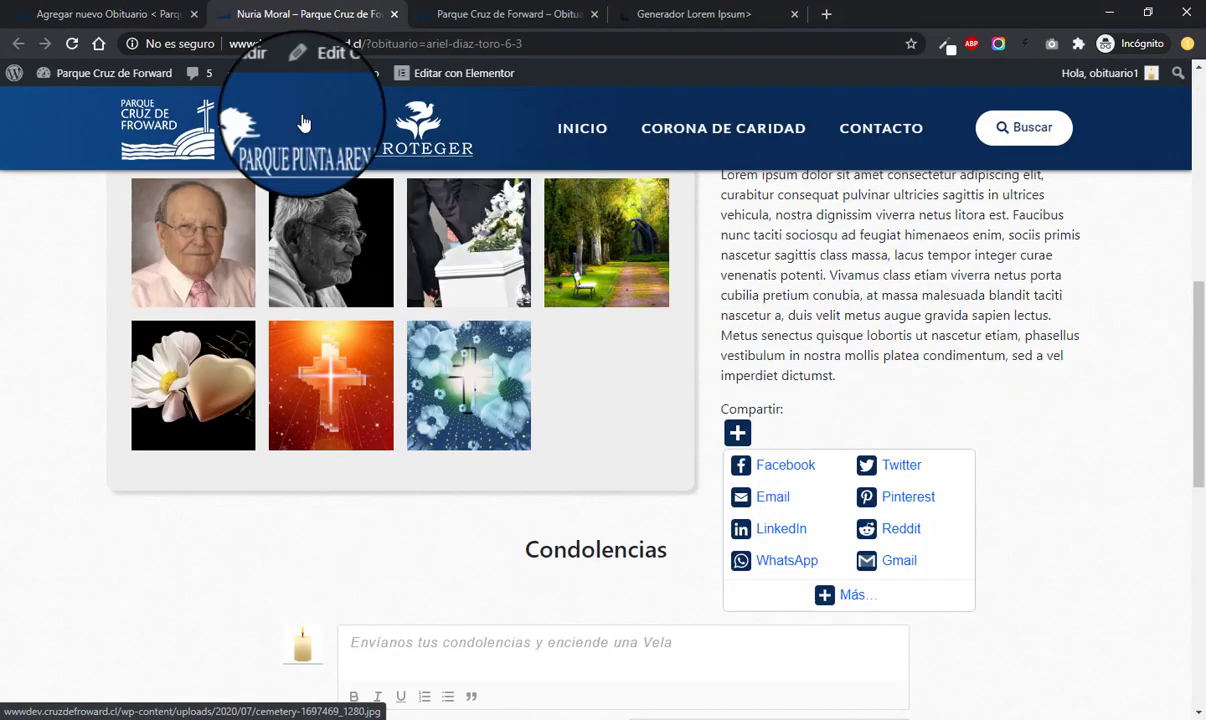
pyautogui.click(114, 18)
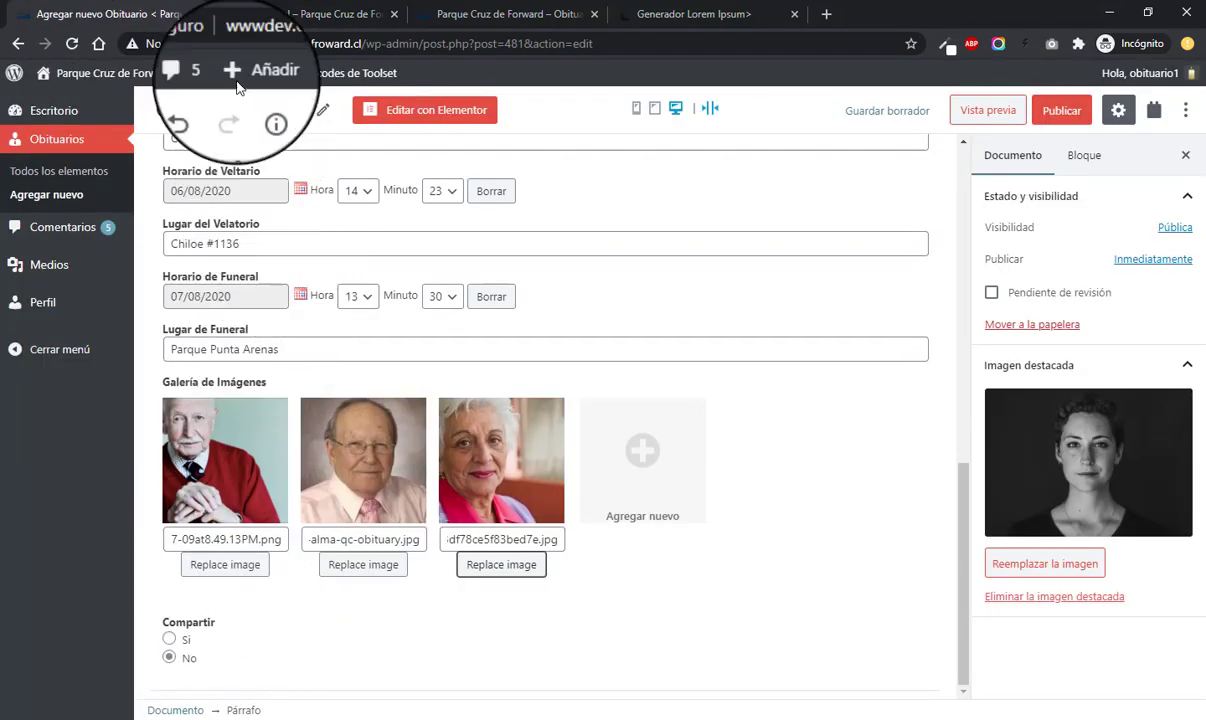
pyautogui.click(262, 22)
pyautogui.moveTo(735, 436)
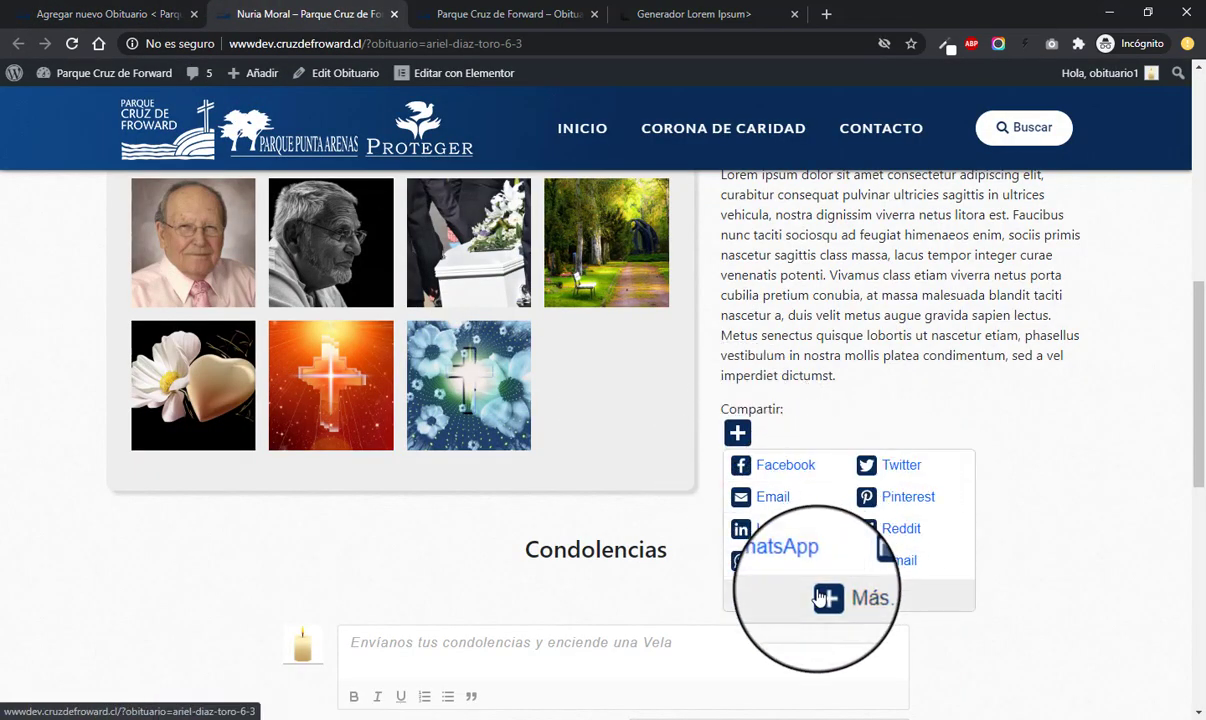
pyautogui.click(90, 14)
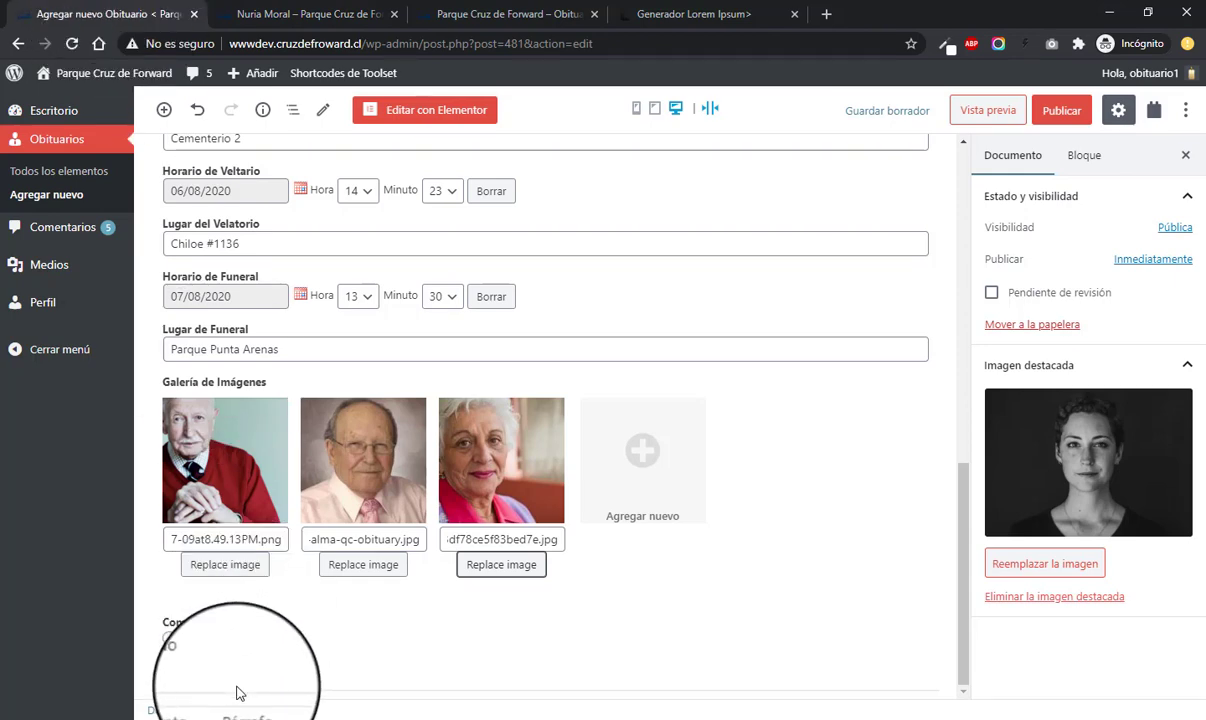
pyautogui.click(169, 640)
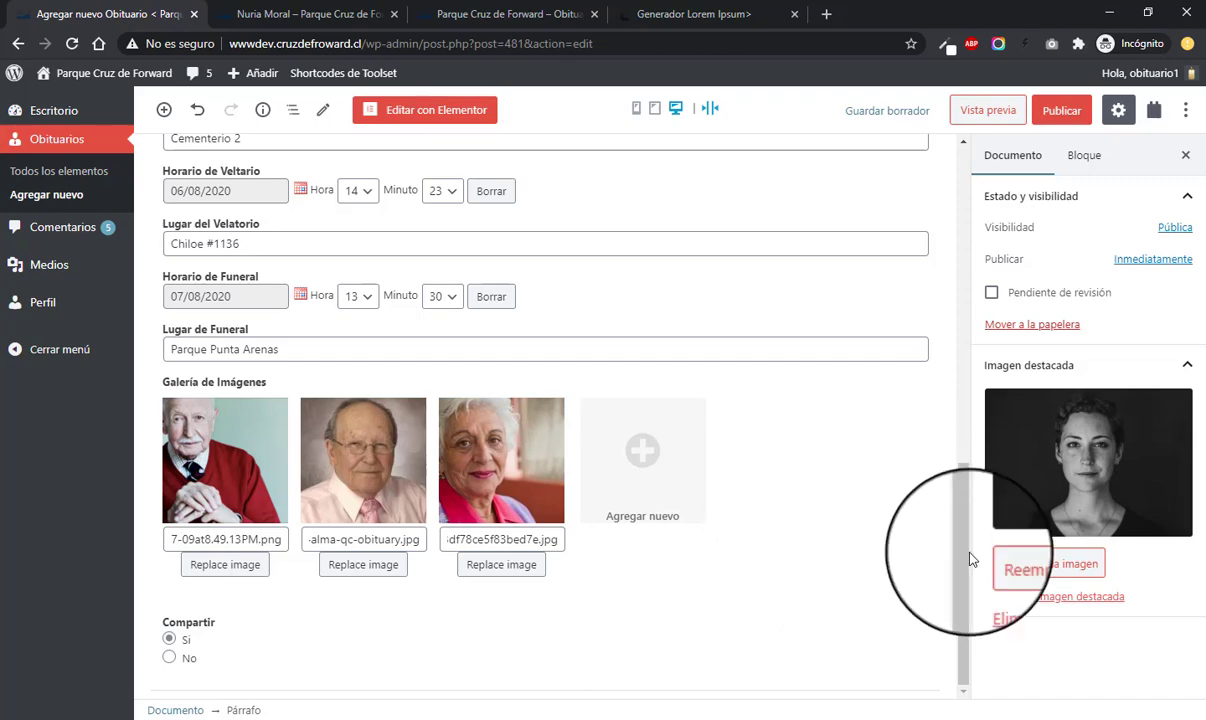
pyautogui.moveTo(968, 548); pyautogui.dragTo(963, 160)
pyautogui.scroll(-1, 908, 224)
pyautogui.scroll(1, 908, 224)
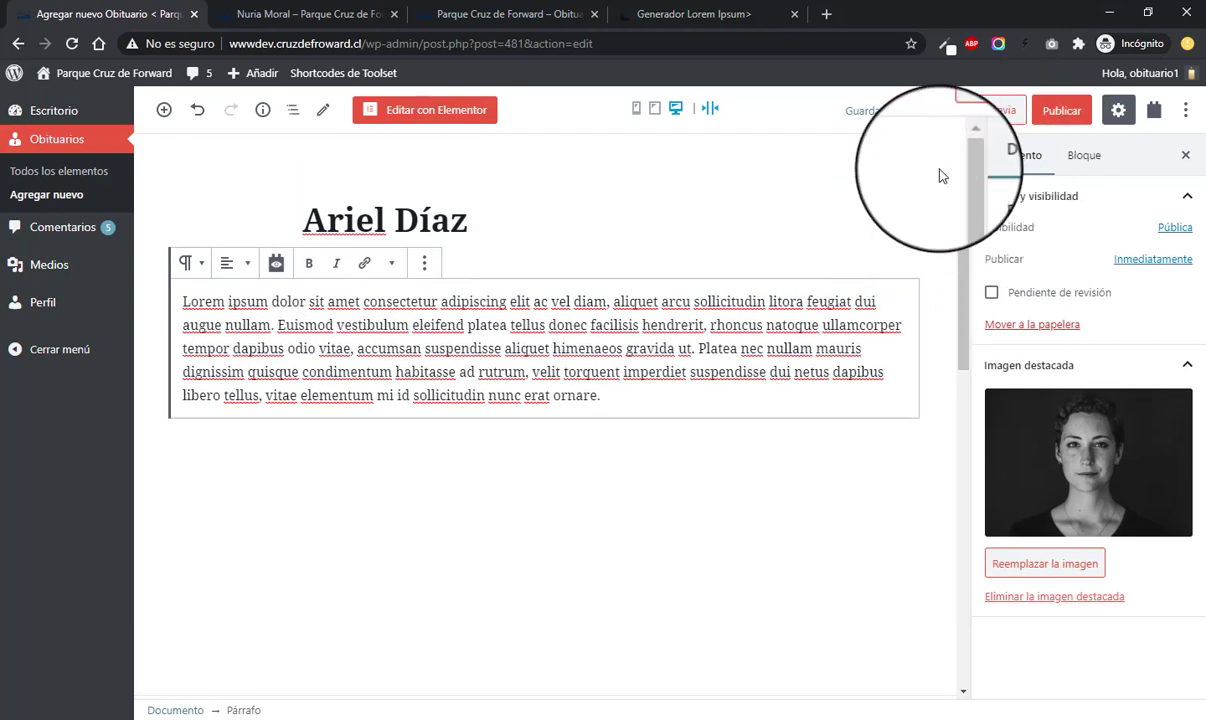
pyautogui.click(1064, 110)
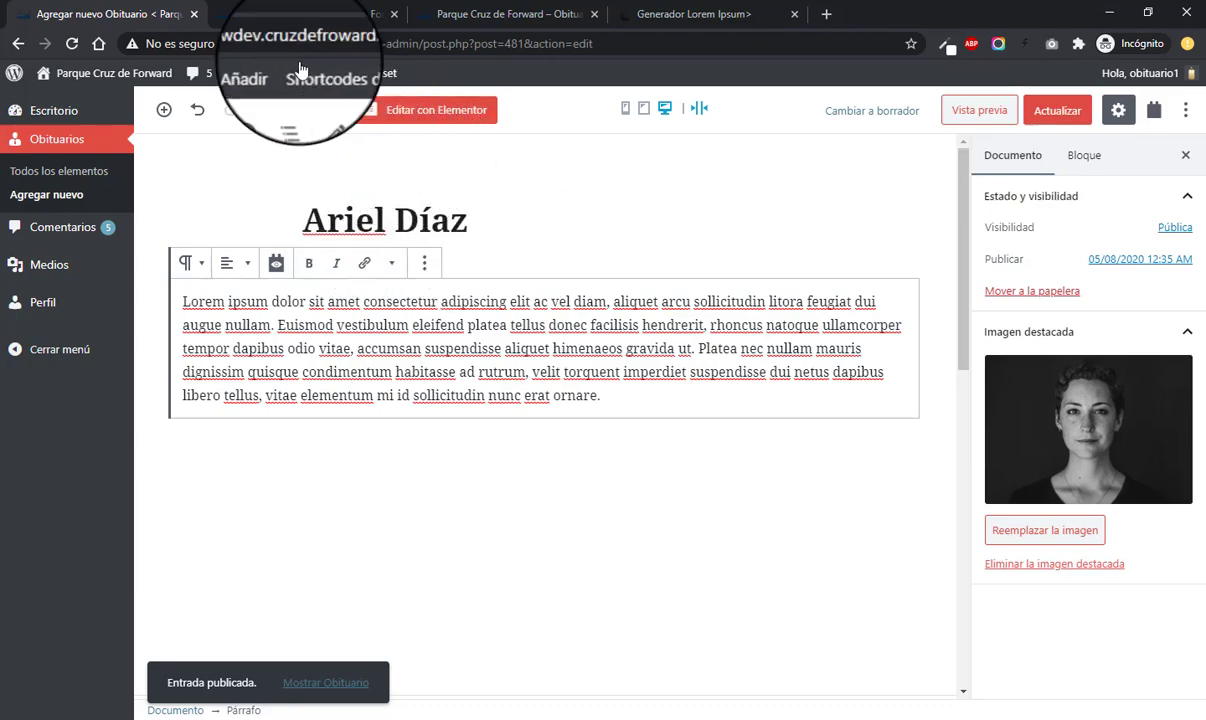
pyautogui.click(285, 14)
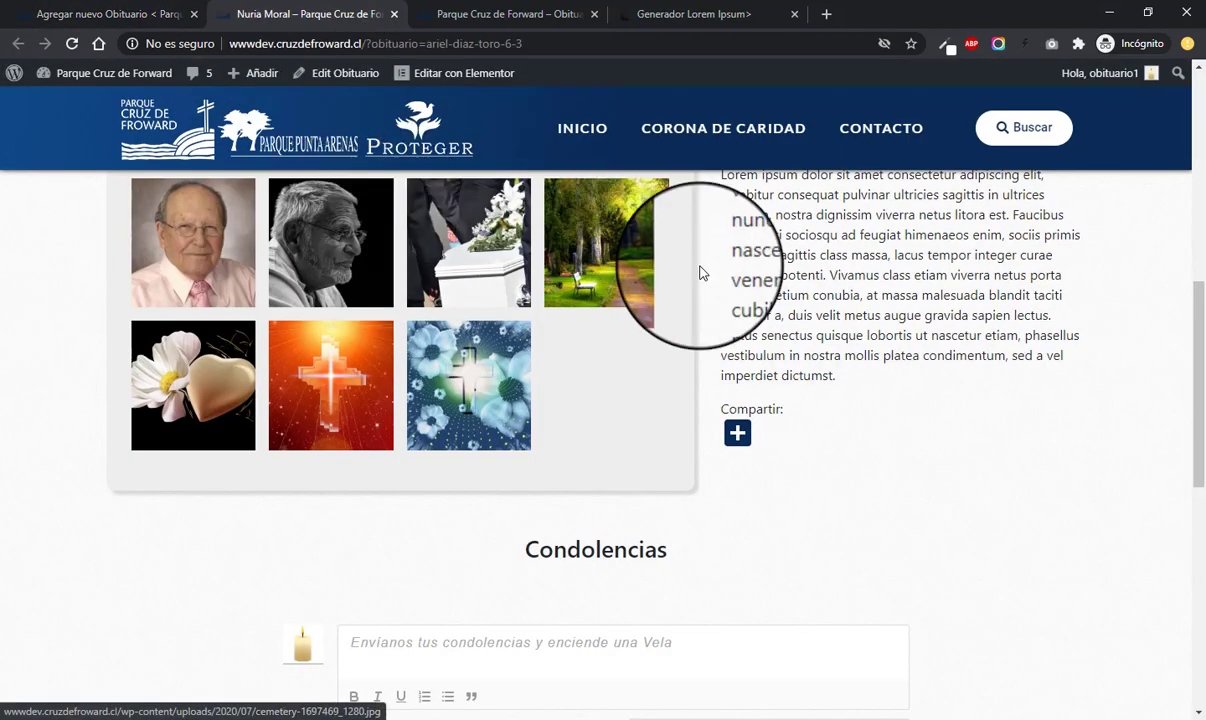
pyautogui.scroll(9, 703, 273)
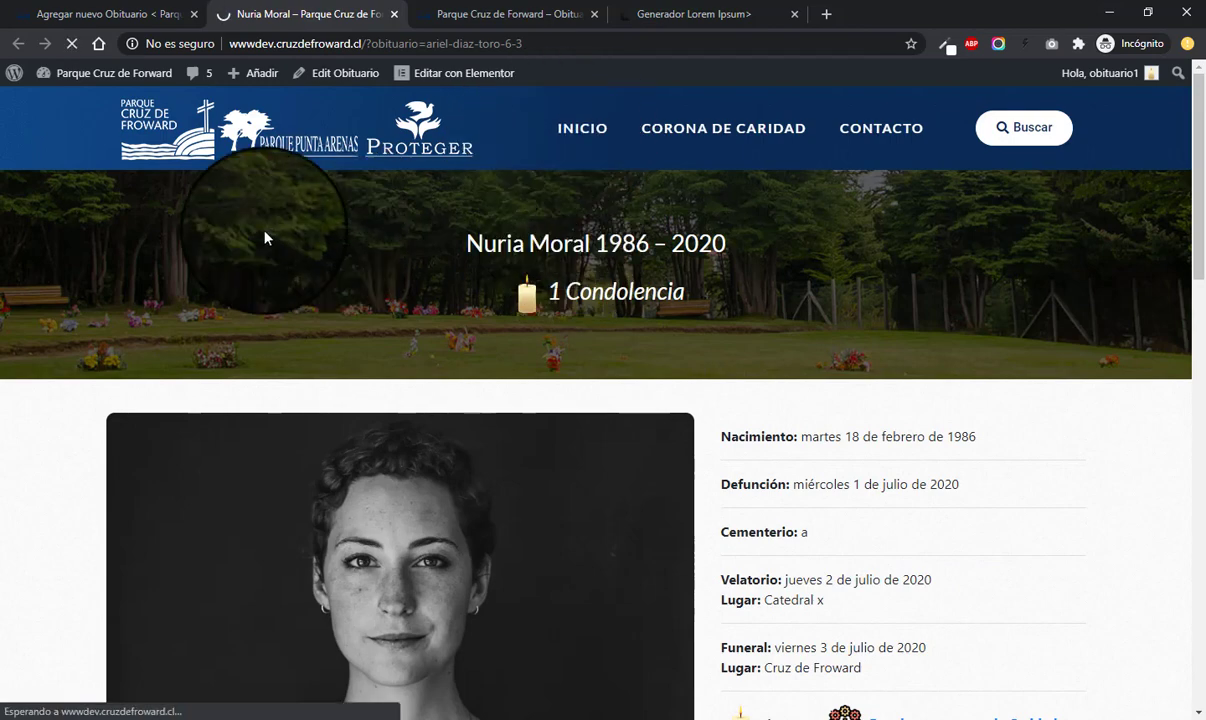
pyautogui.click(95, 14)
pyautogui.moveTo(292, 221); pyautogui.dragTo(467, 222)
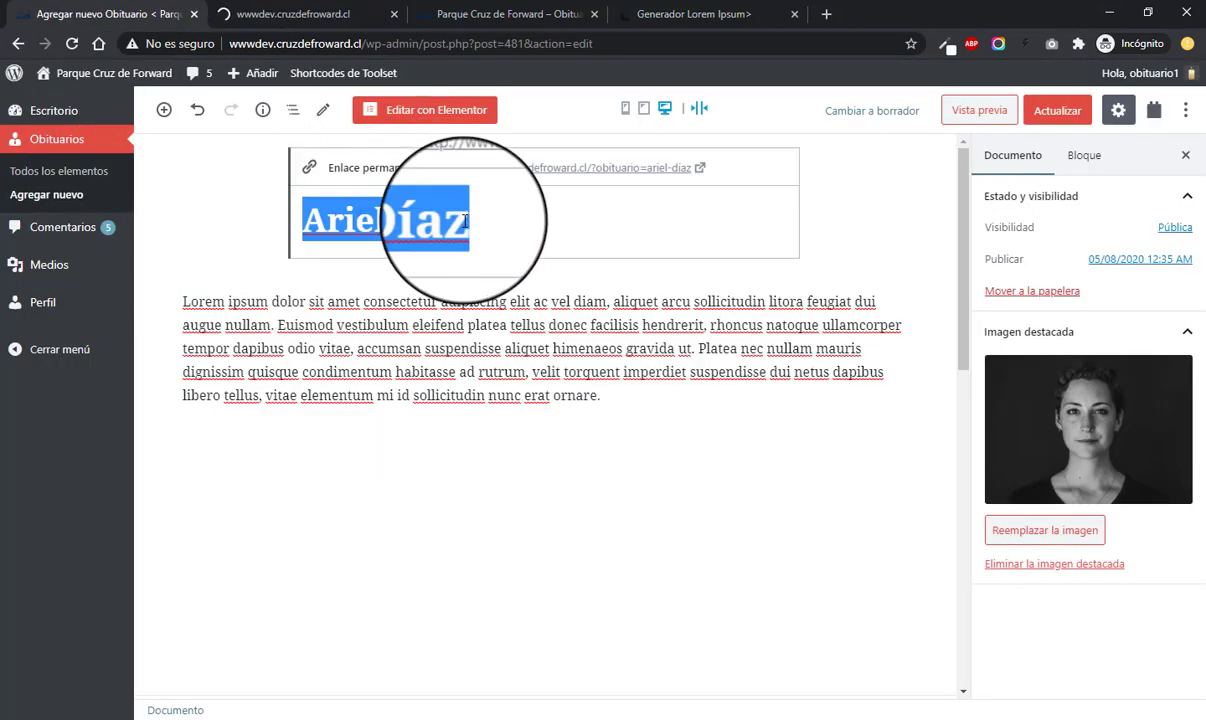
pyautogui.click(259, 14)
pyautogui.scroll(-4, 167, 347)
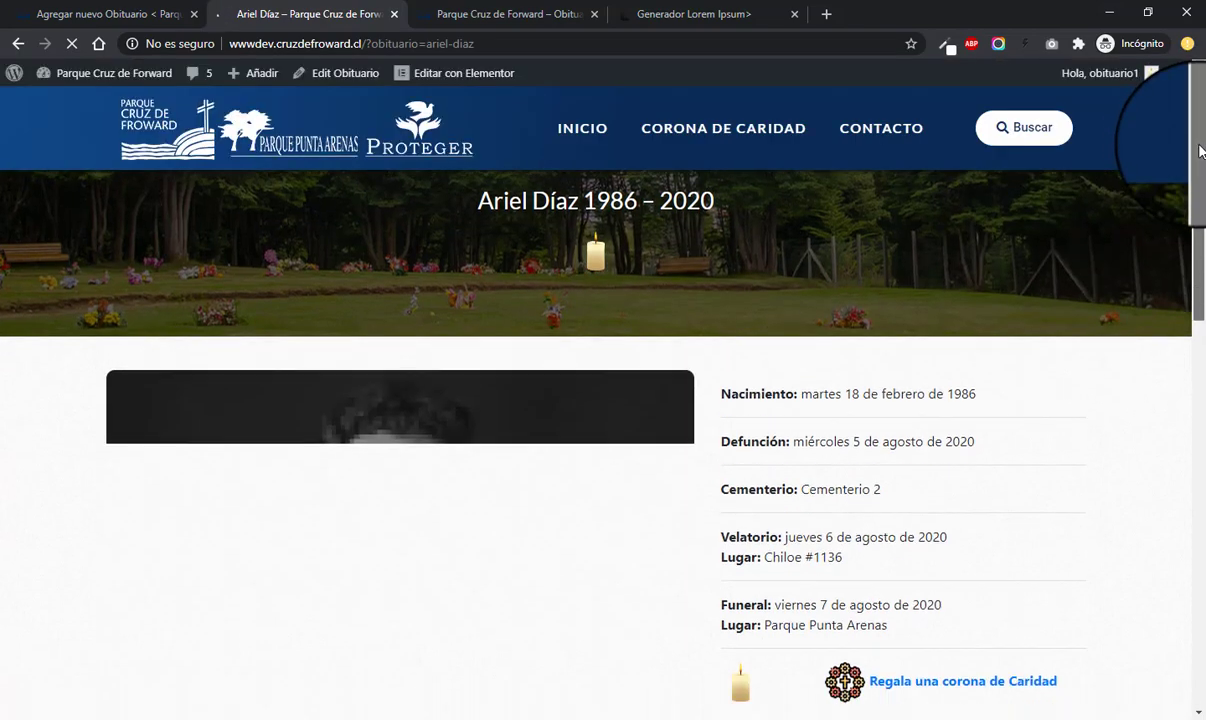
pyautogui.scroll(-1, 1200, 157)
pyautogui.moveTo(1200, 157); pyautogui.dragTo(1091, 240)
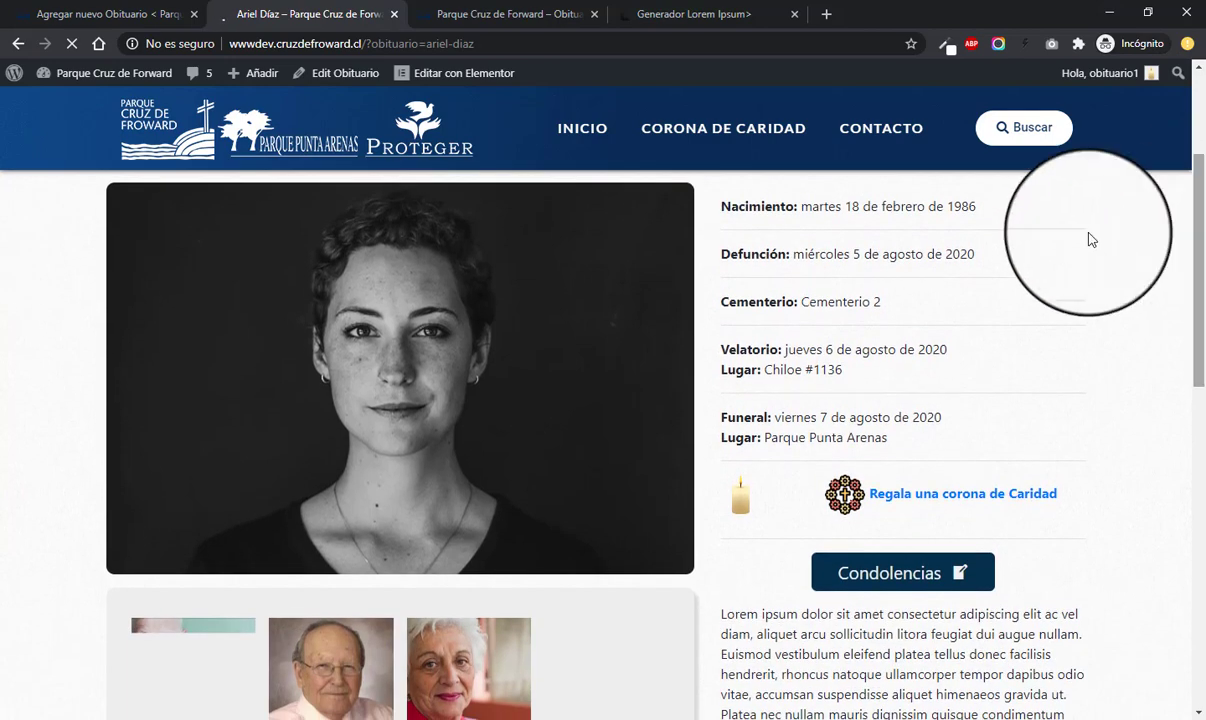
pyautogui.click(108, 14)
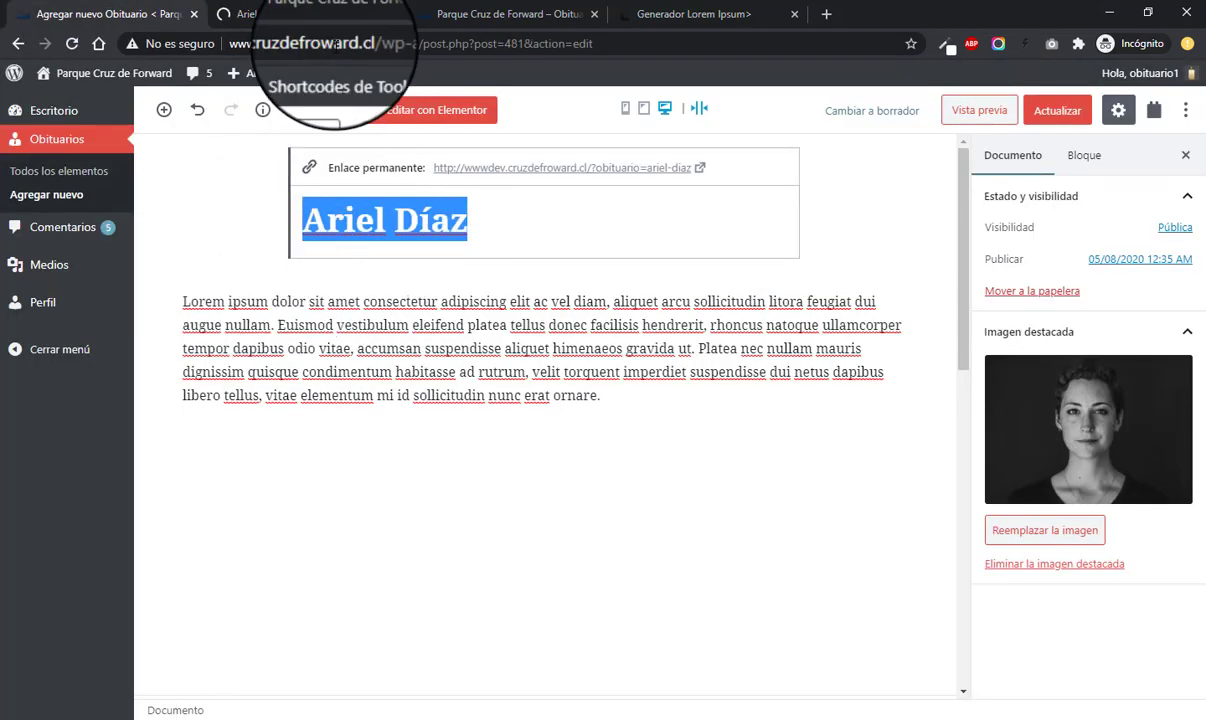
pyautogui.click(300, 14)
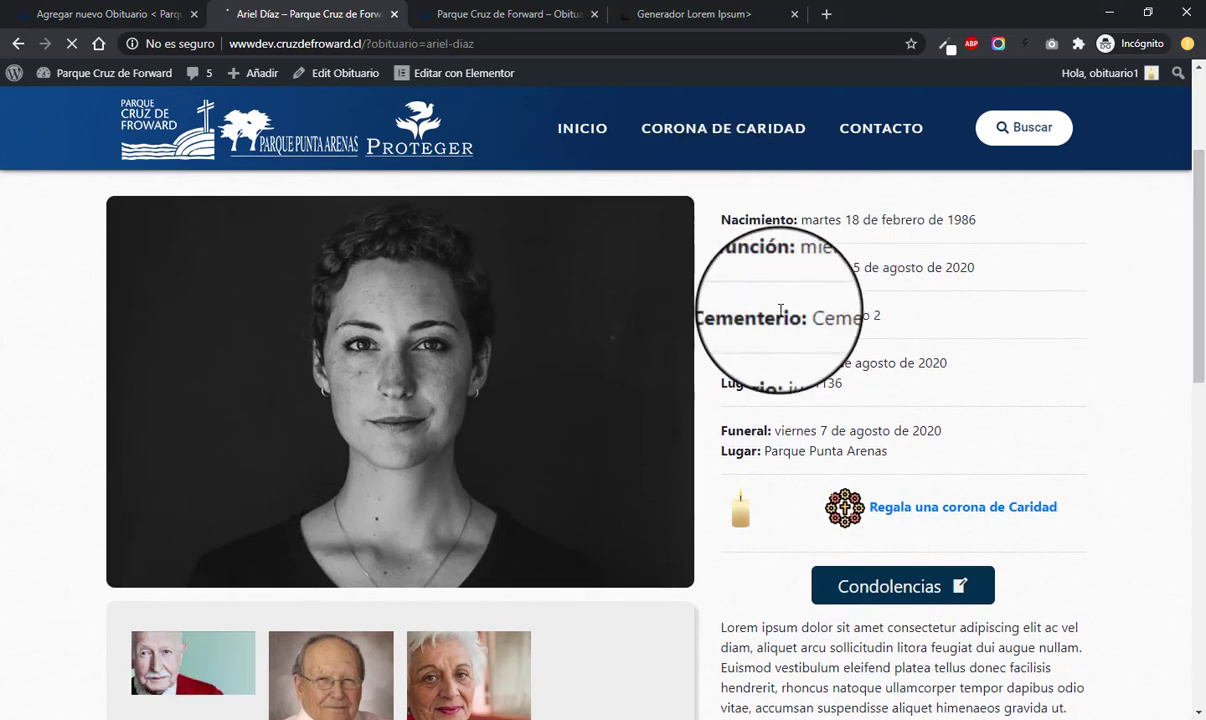
pyautogui.scroll(-1, 779, 309)
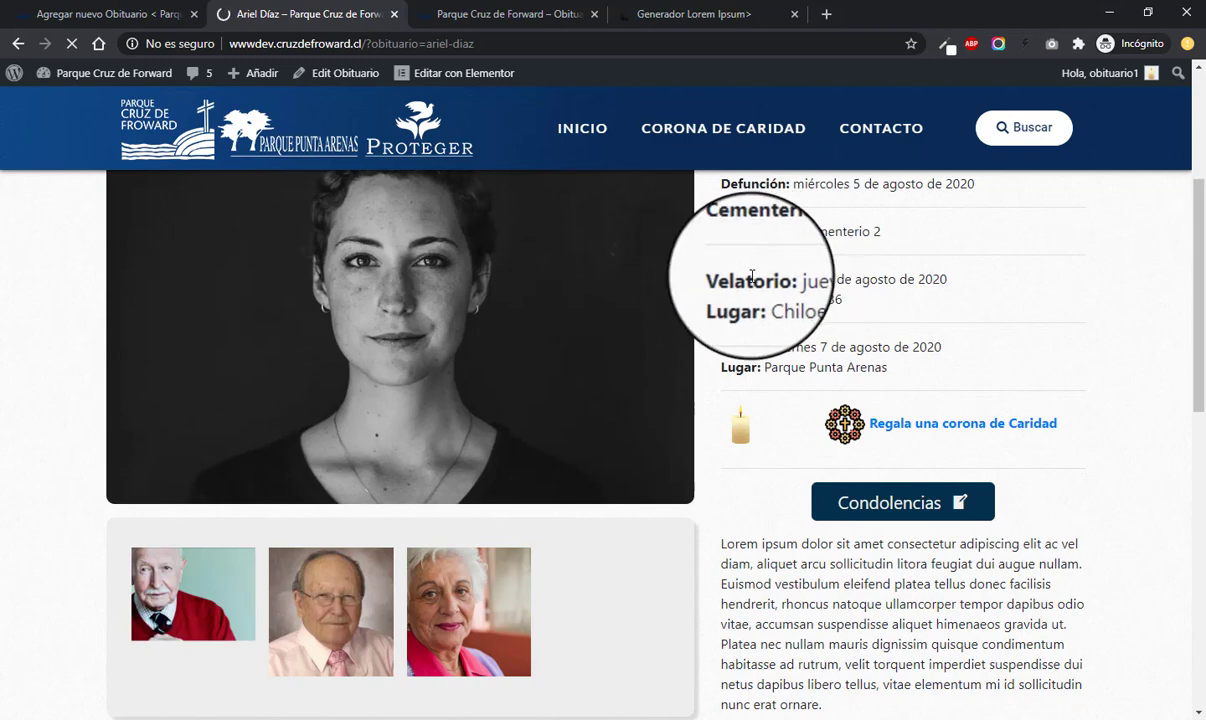
pyautogui.moveTo(776, 288); pyautogui.dragTo(767, 283)
pyautogui.click(753, 314)
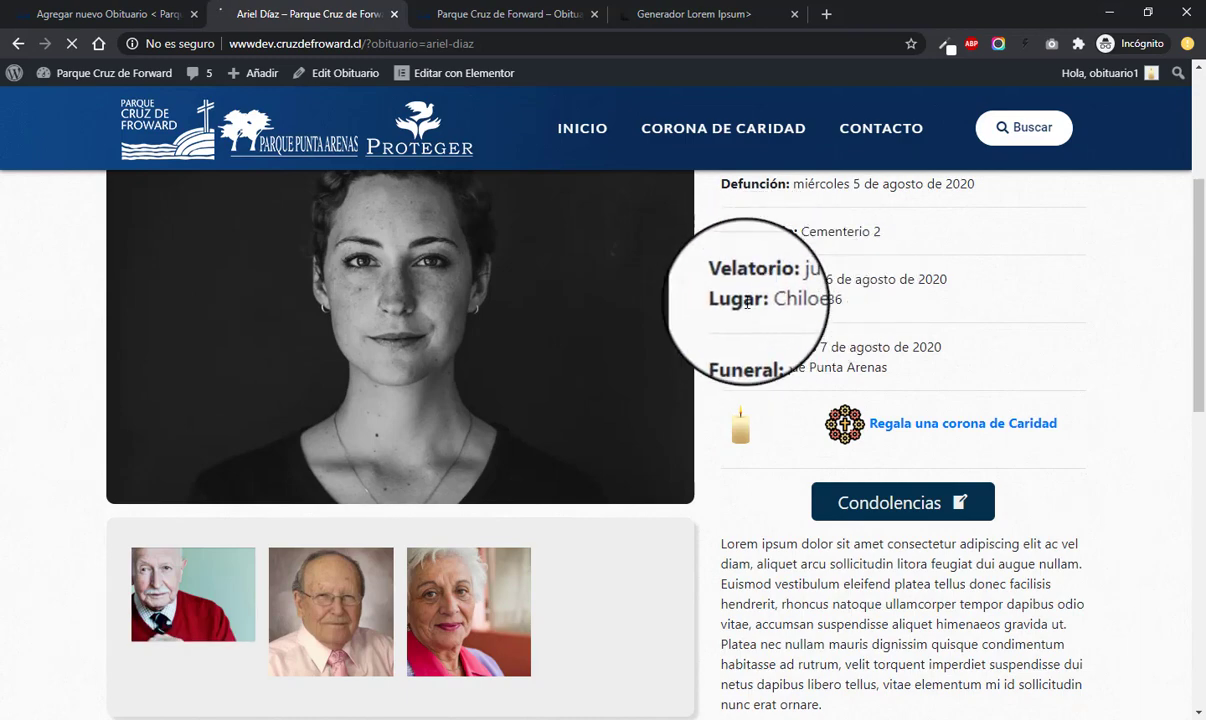
pyautogui.scroll(-1, 767, 352)
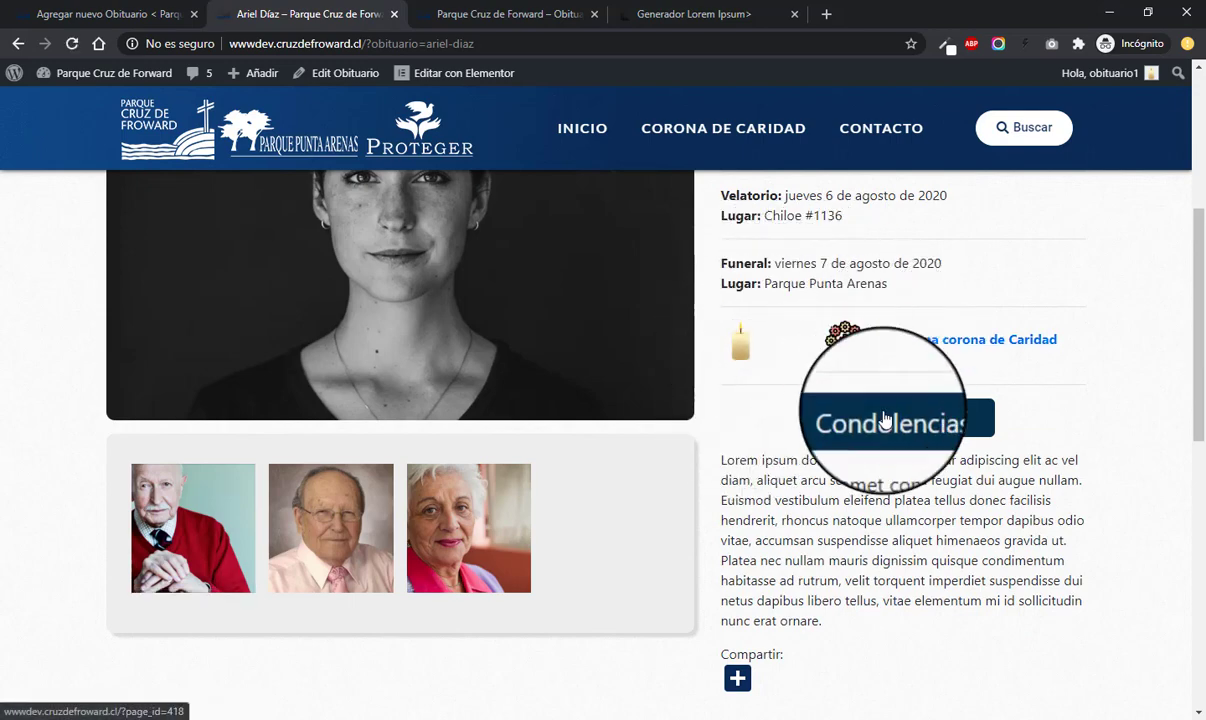
pyautogui.scroll(-1, 800, 470)
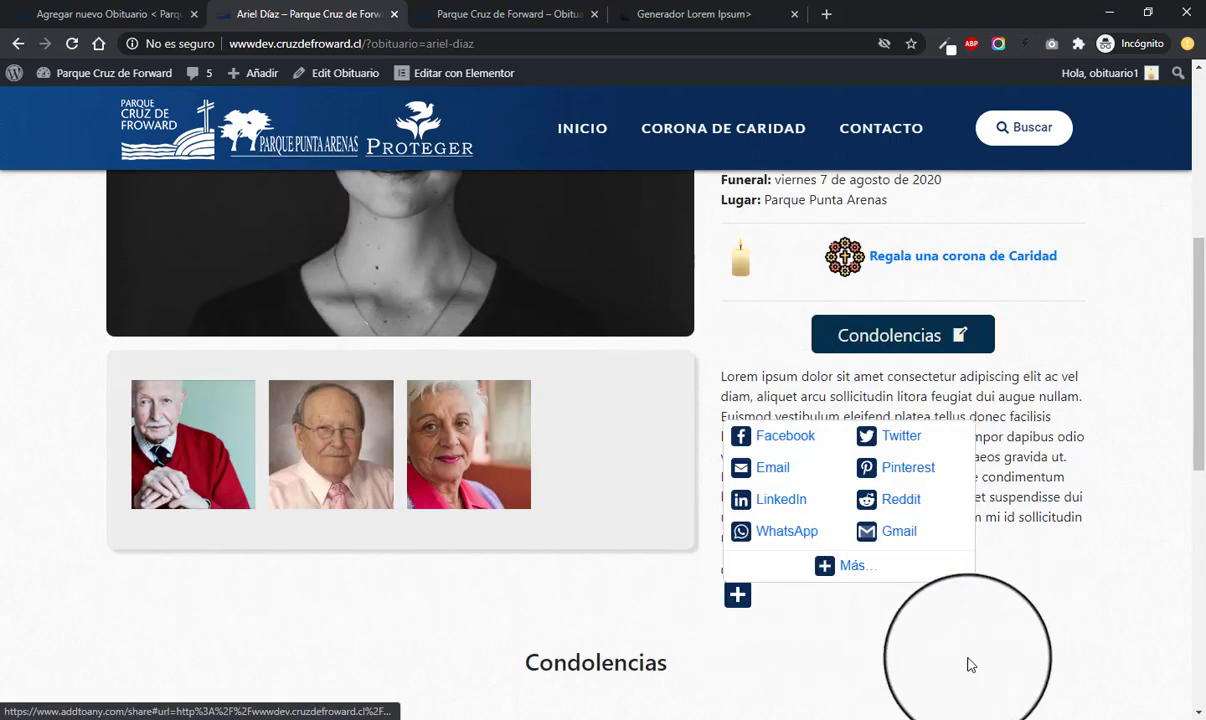
pyautogui.moveTo(753, 583)
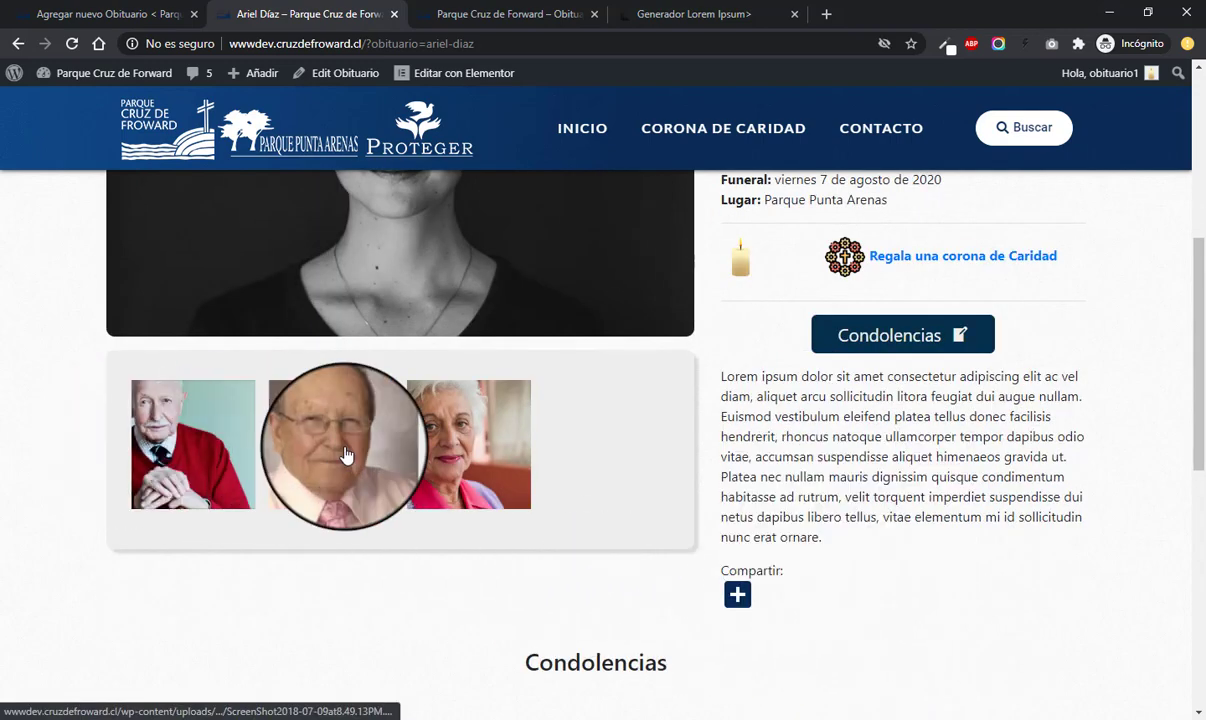
pyautogui.scroll(-5, 848, 398)
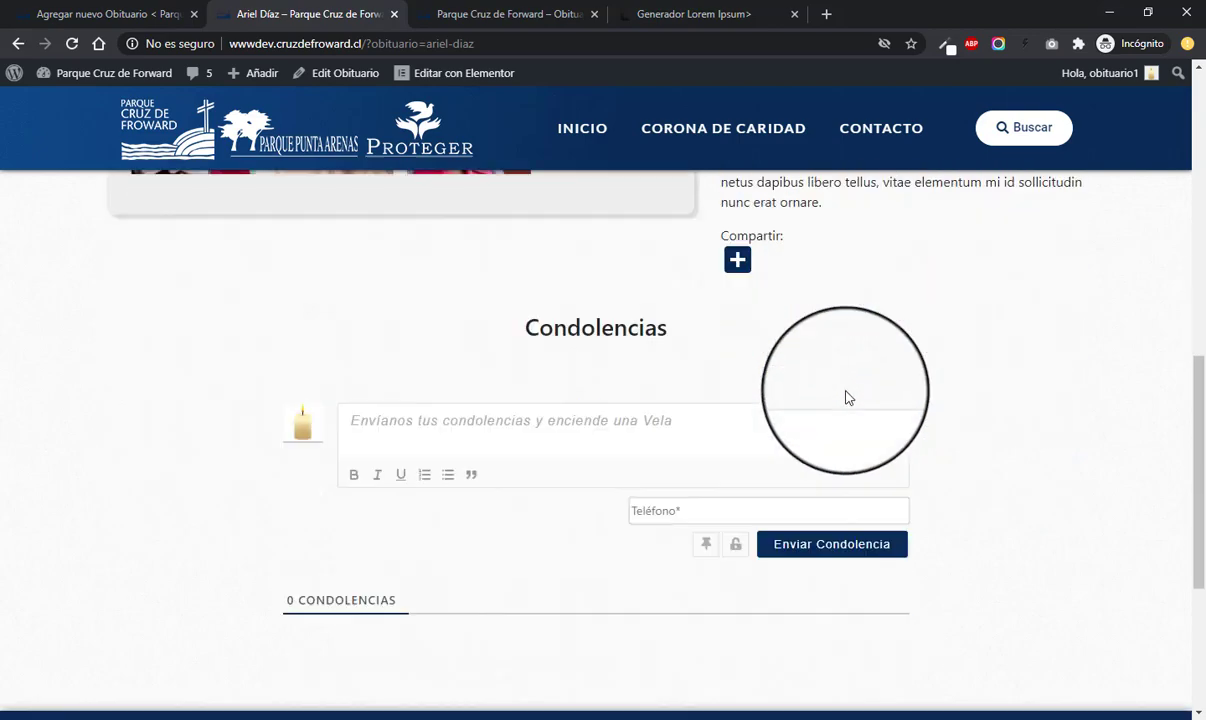
pyautogui.scroll(10, 848, 398)
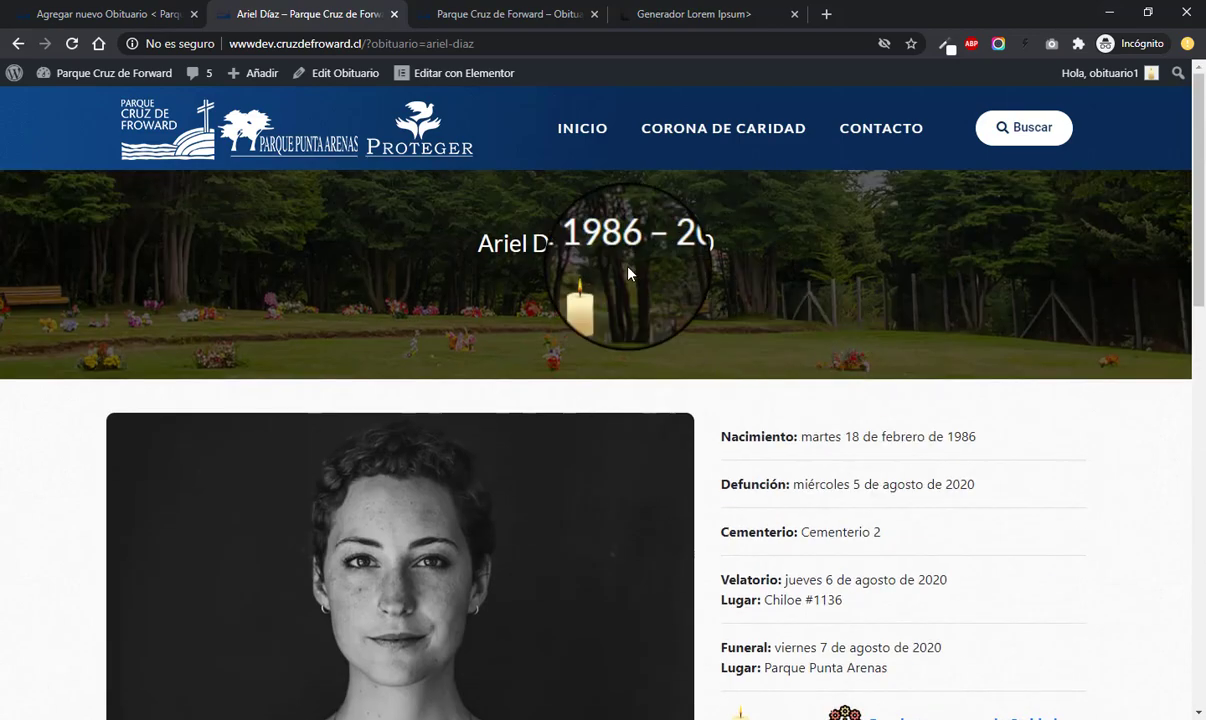
pyautogui.click(131, 16)
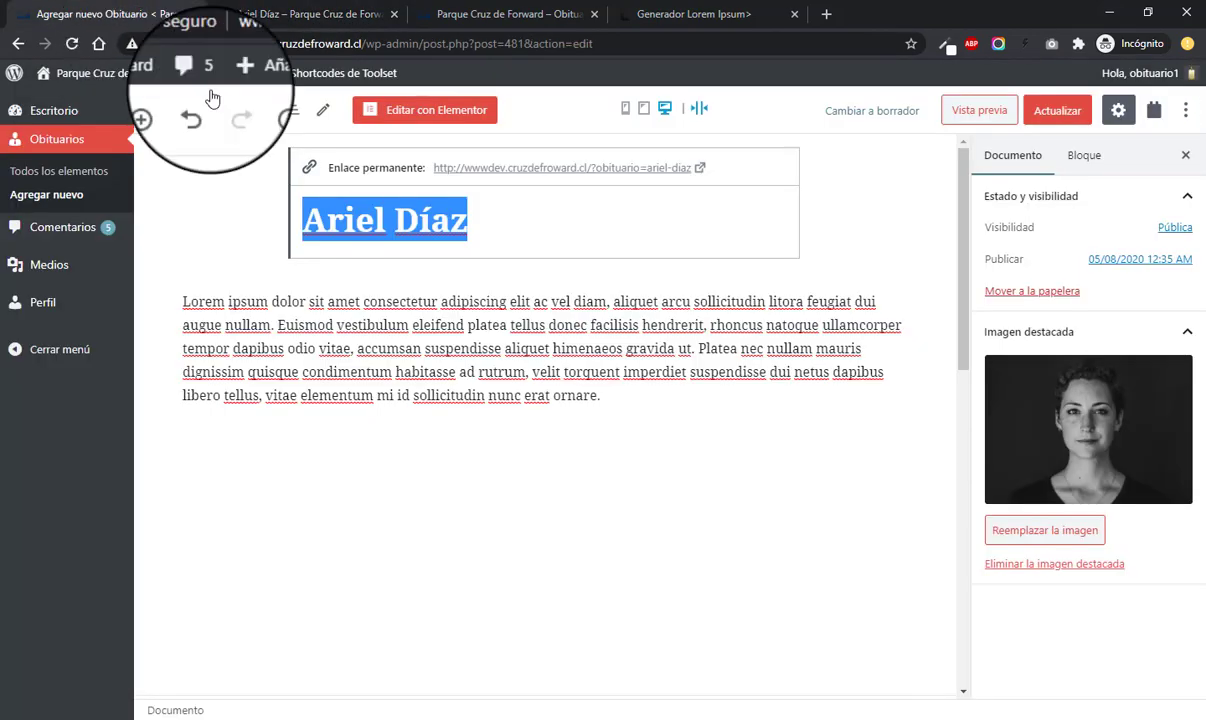
pyautogui.click(60, 171)
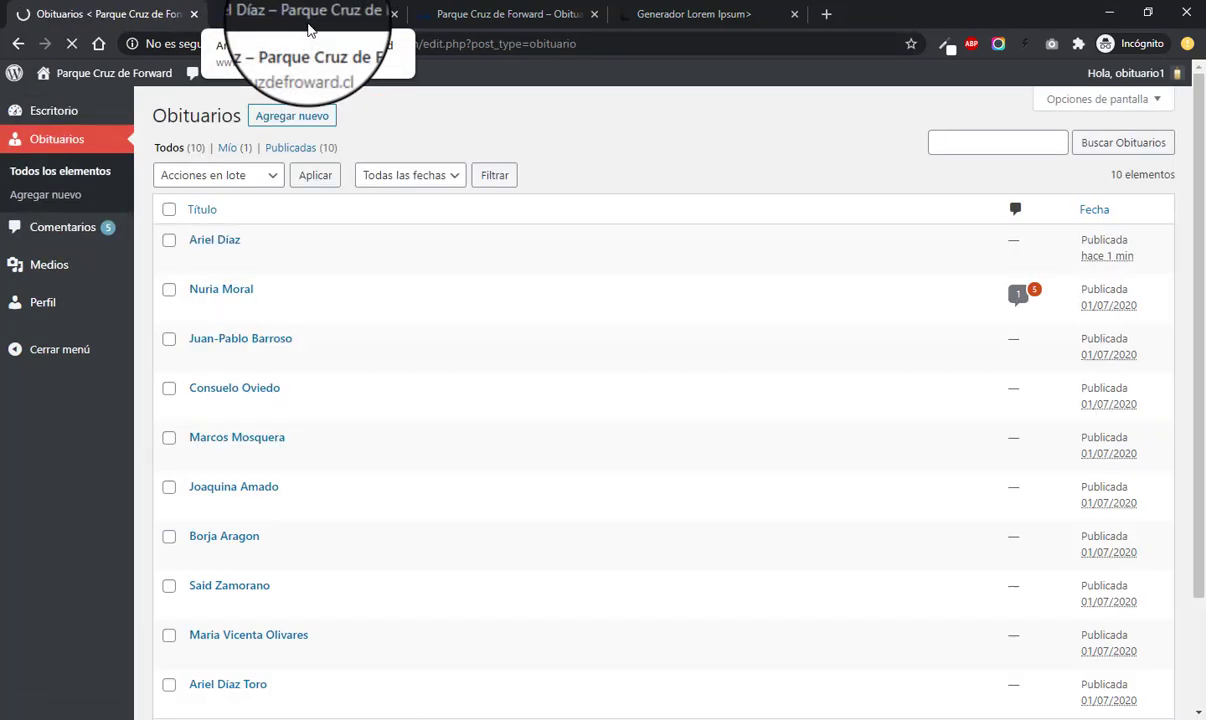
pyautogui.click(309, 27)
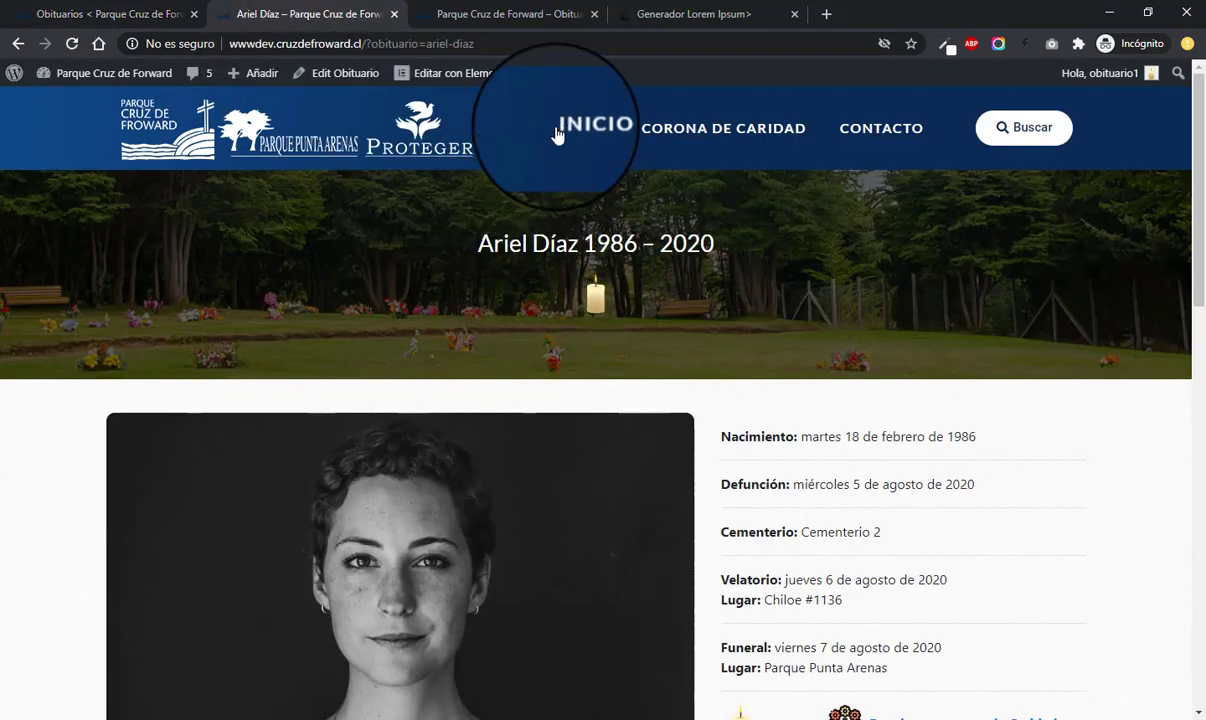
pyautogui.click(70, 14)
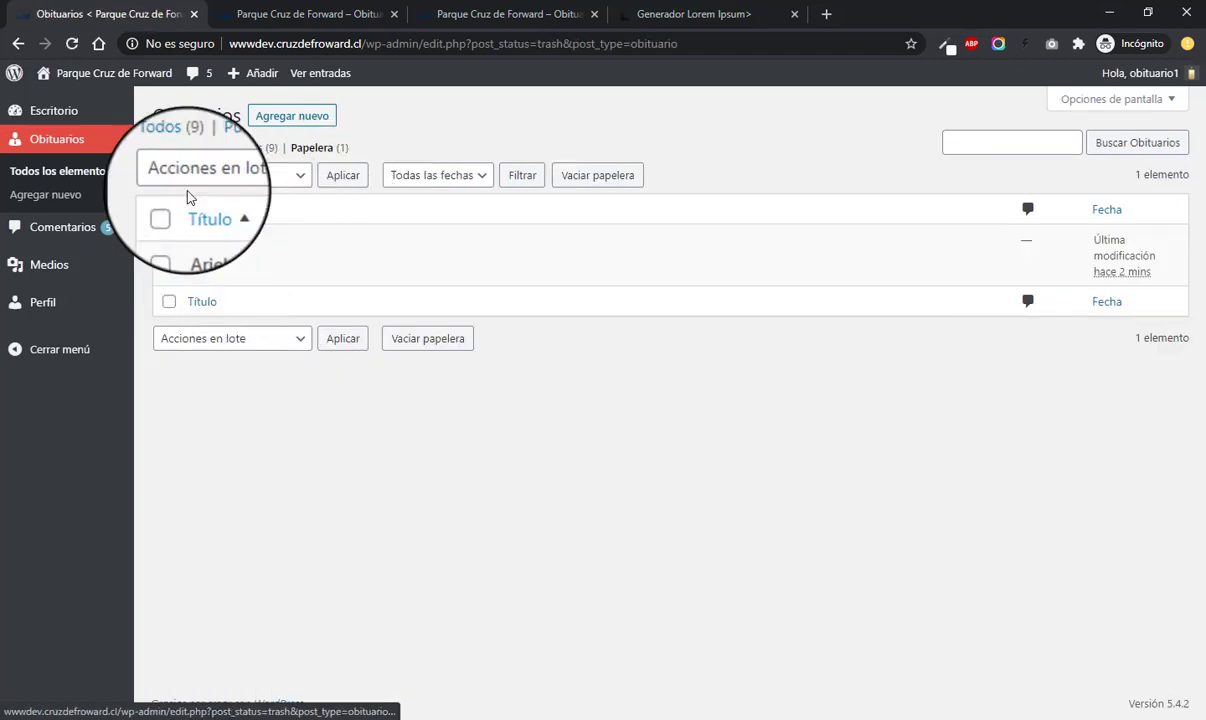
# - Show all obituaries in the admin, review the public obituary listing, and come back
pyautogui.click(167, 147)
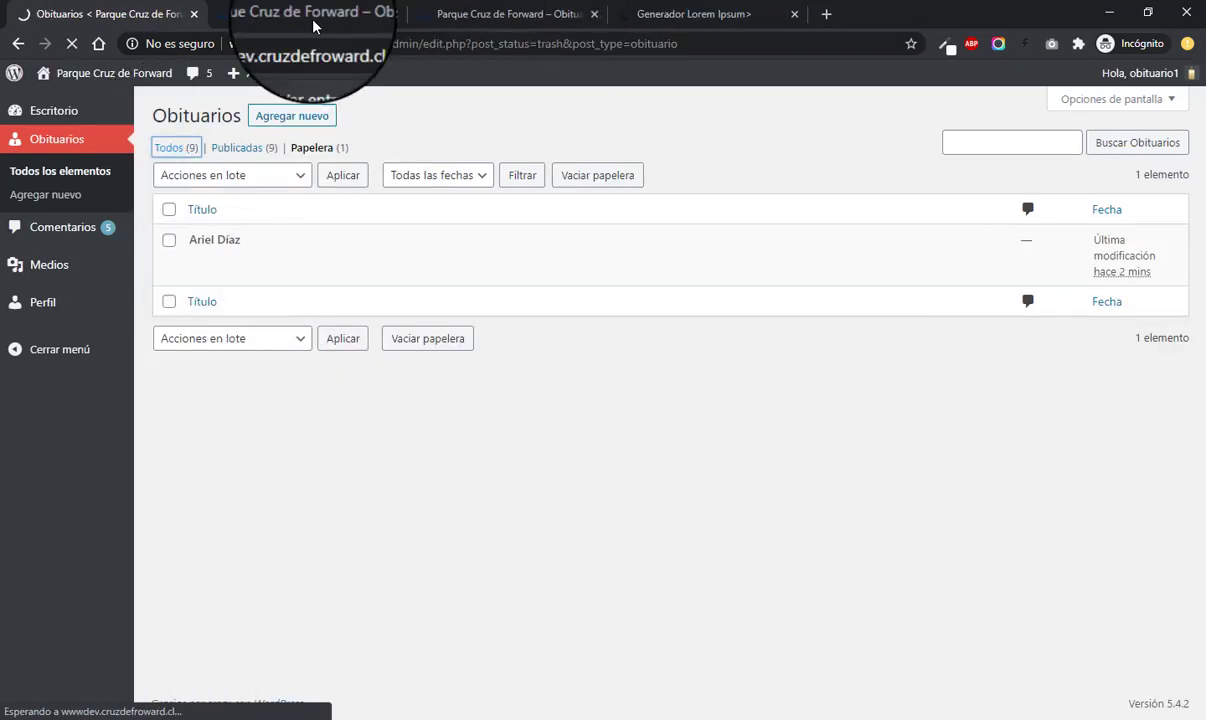
pyautogui.click(313, 24)
pyautogui.scroll(-2, 100, 340)
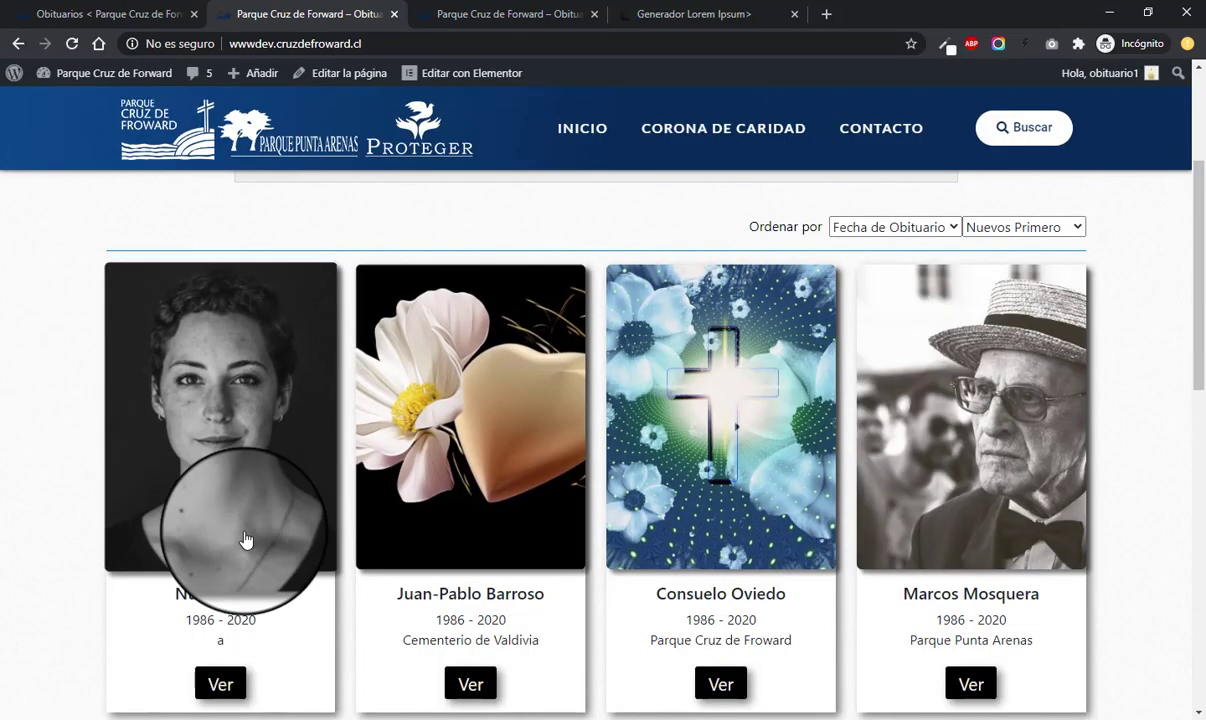
pyautogui.scroll(1, 140, 270)
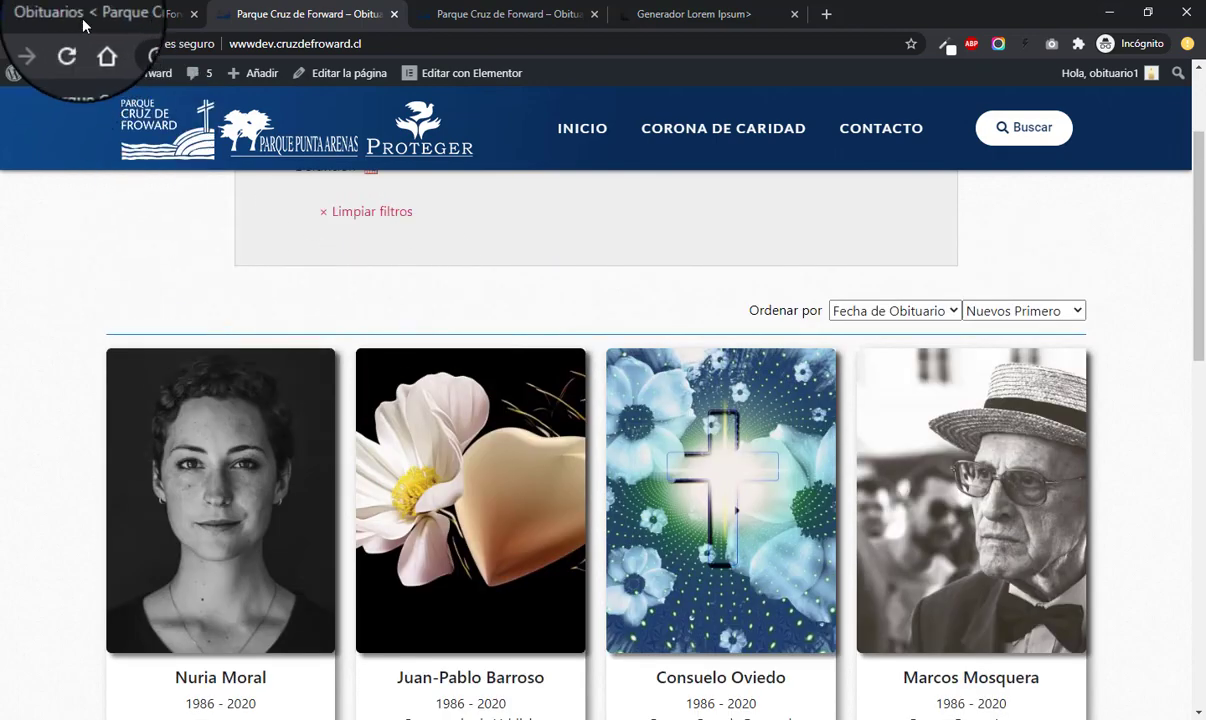
pyautogui.click(84, 20)
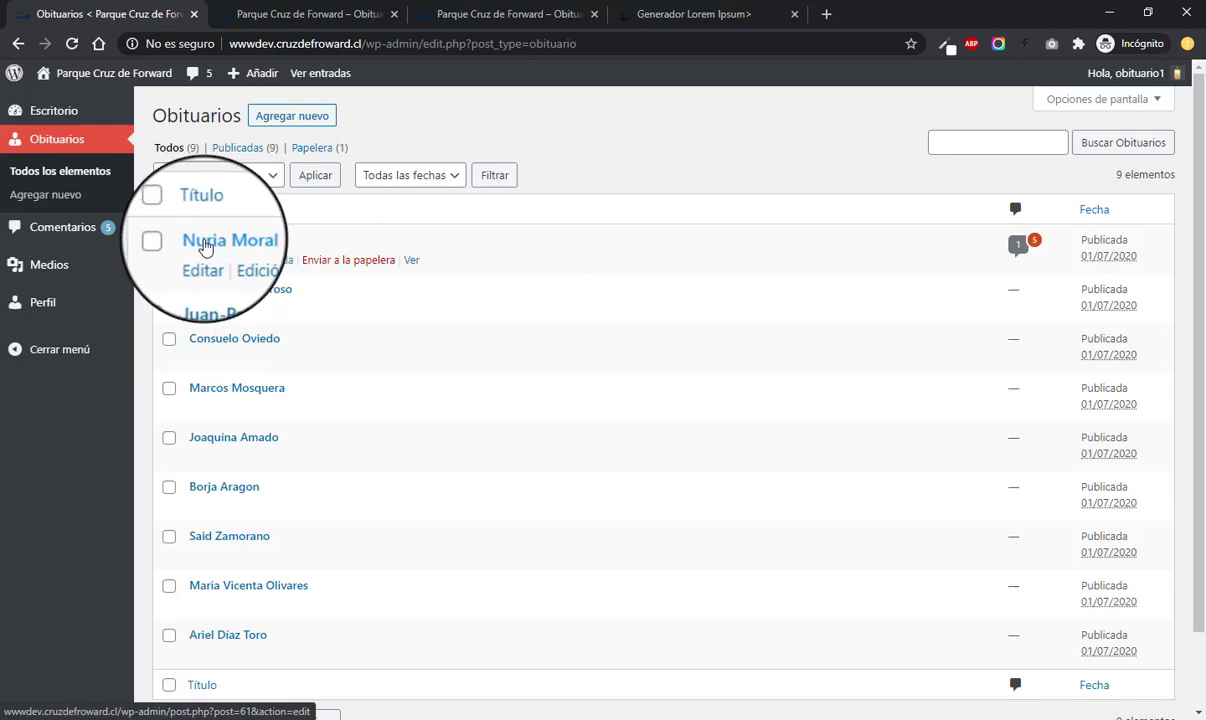
pyautogui.click(266, 24)
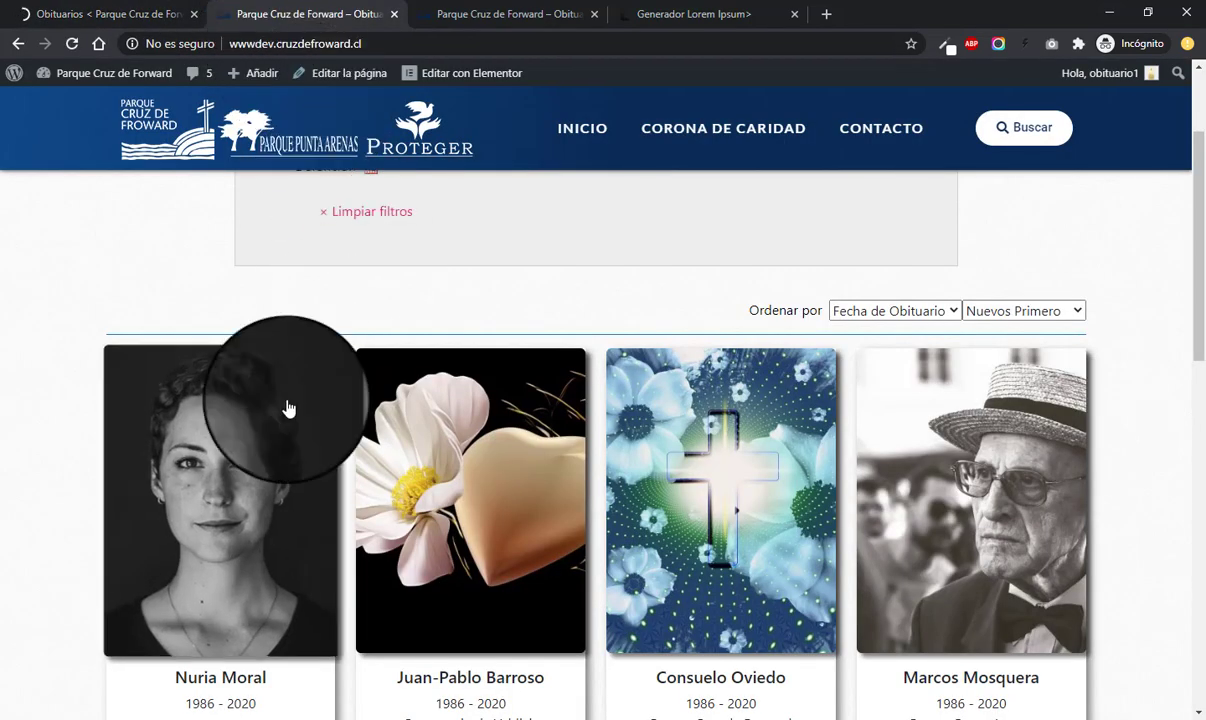
pyautogui.scroll(-1, 183, 441)
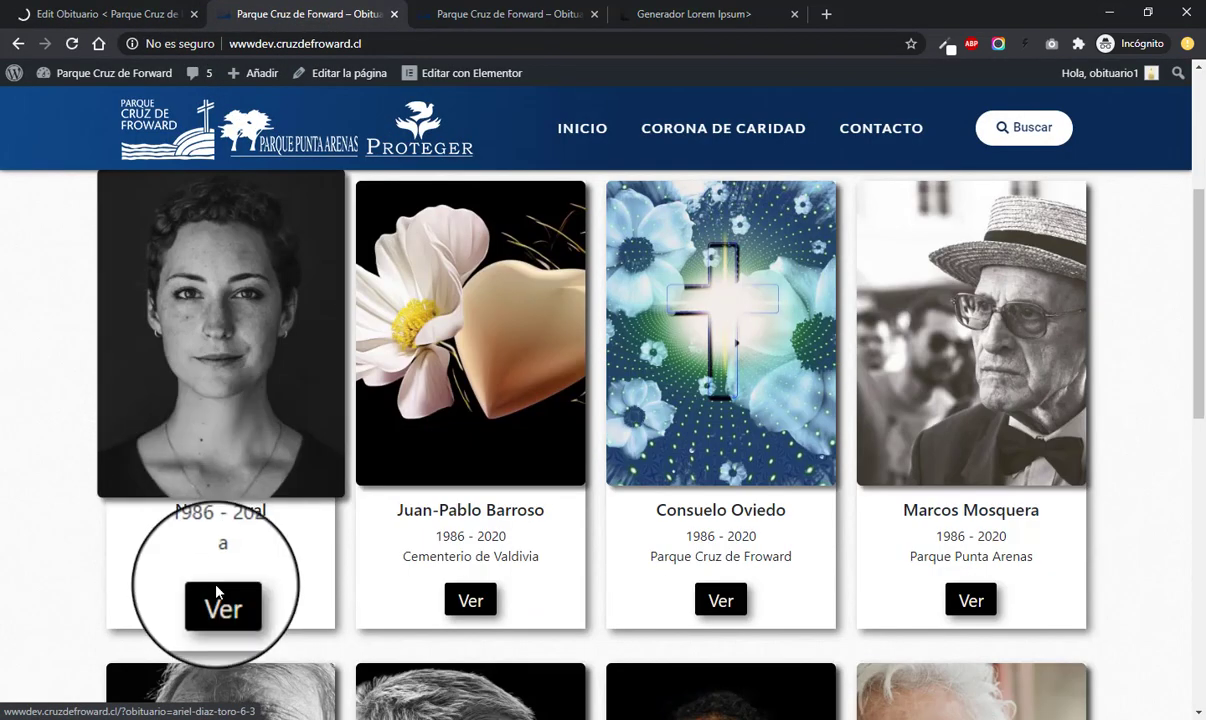
pyautogui.doubleClick(221, 556)
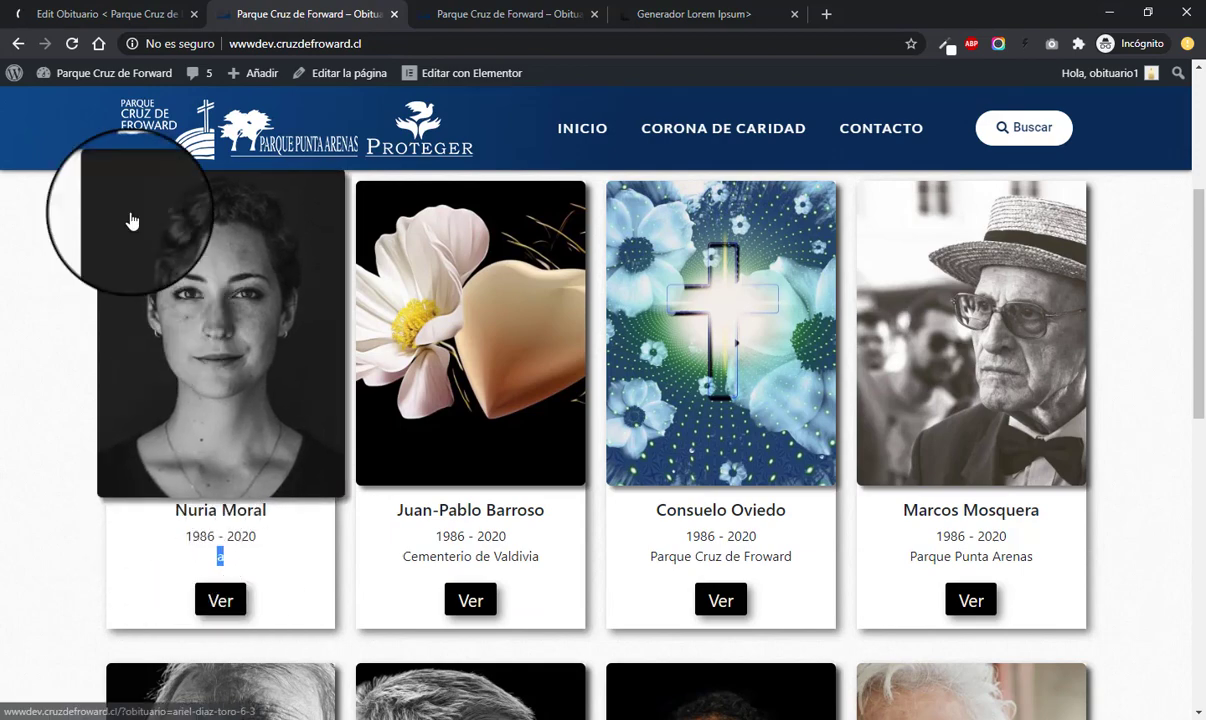
# - Replace the cemetery name 'a' with 'Municipal de Valdivia', fix its spelling, and update the obituary
pyautogui.click(70, 14)
pyautogui.scroll(-10, 412, 335)
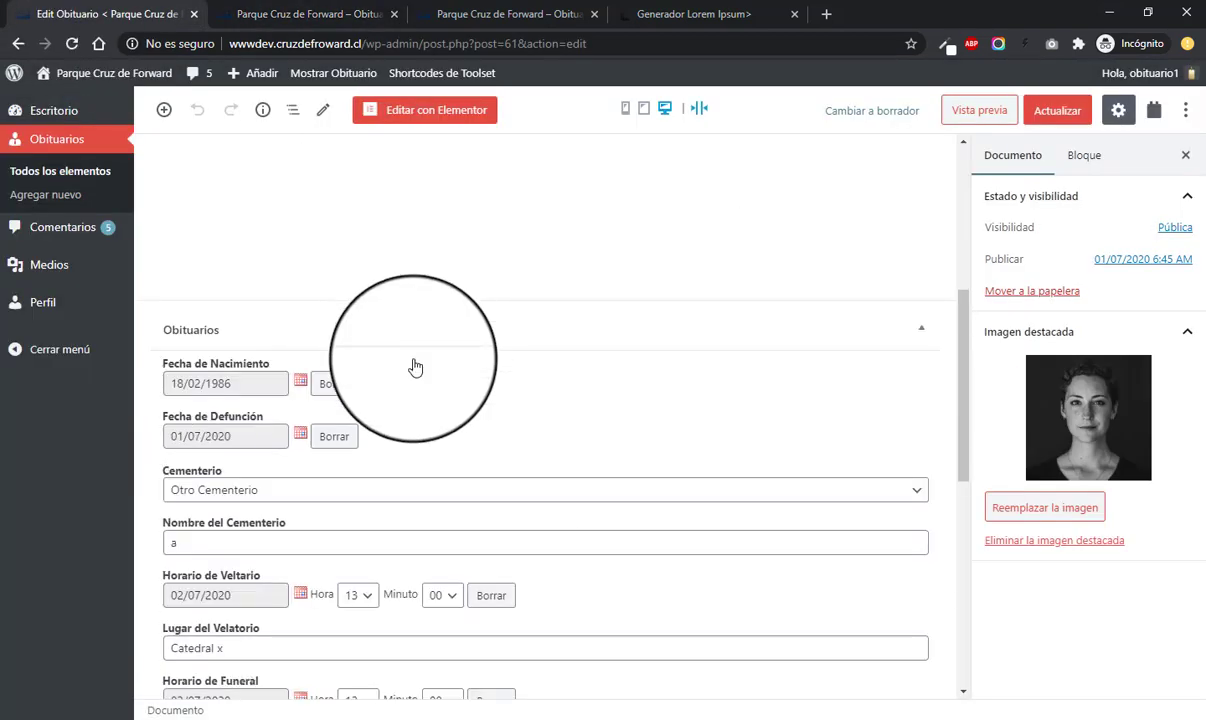
pyautogui.doubleClick(197, 291)
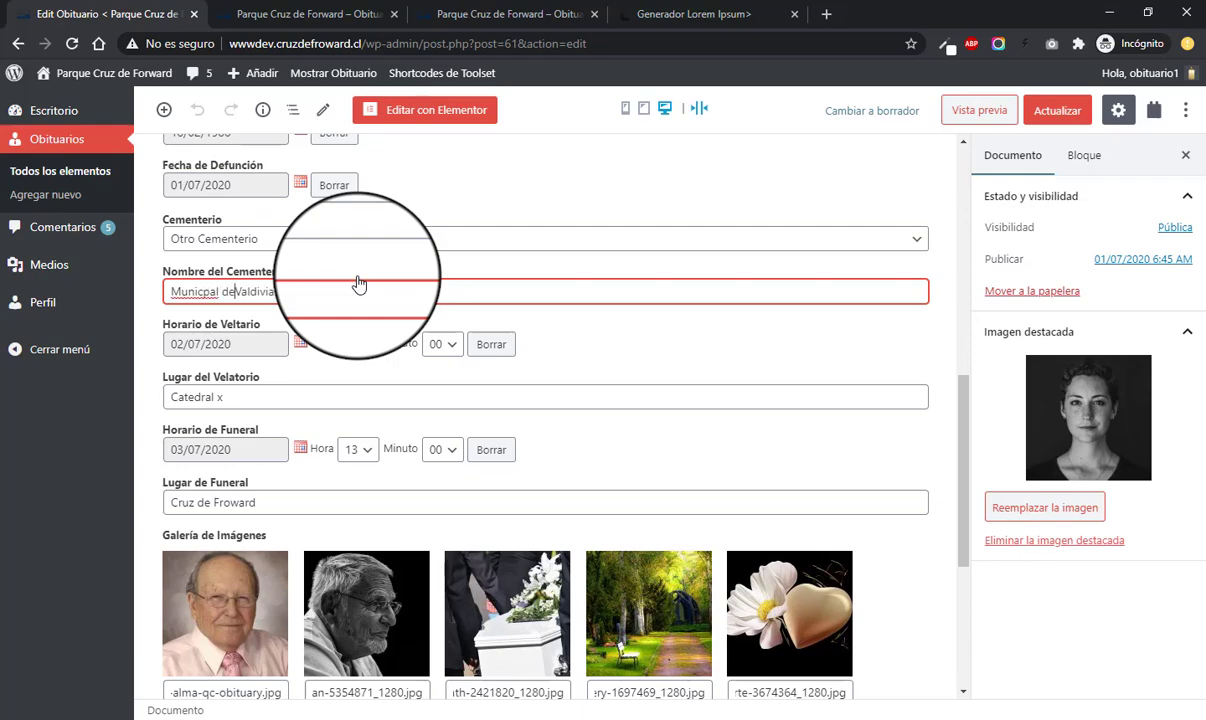
pyautogui.click(202, 291)
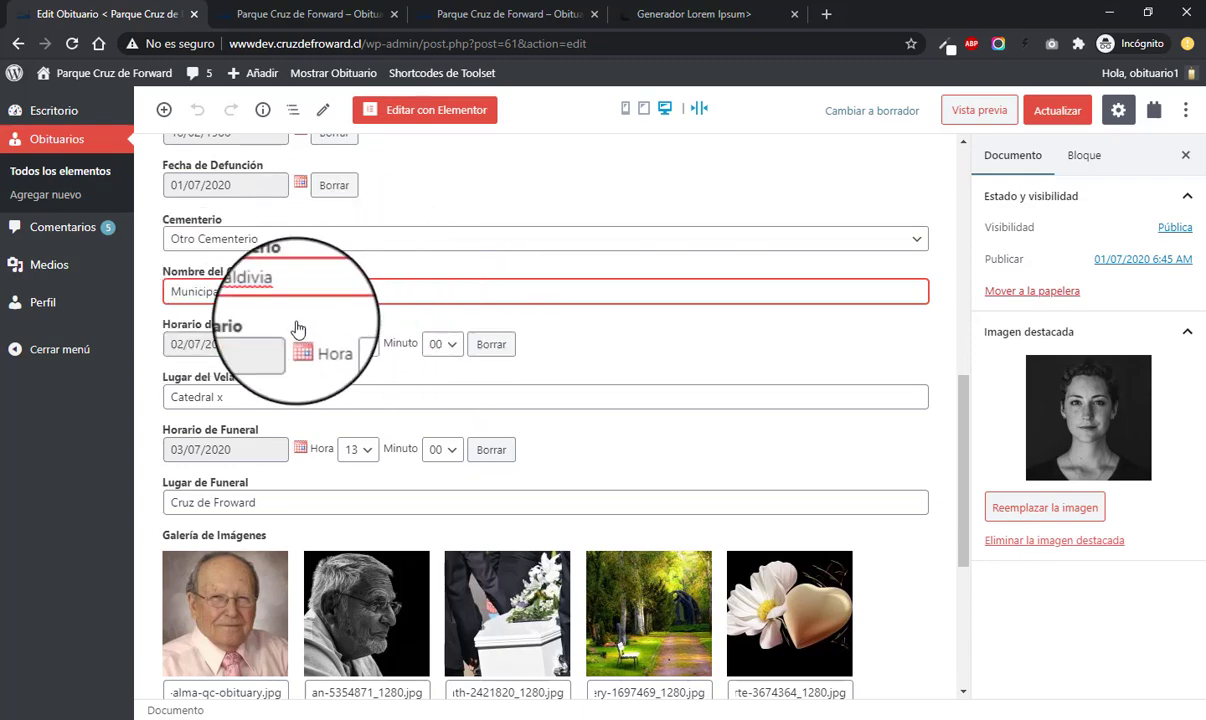
pyautogui.rightClick(268, 292)
pyautogui.click(938, 245)
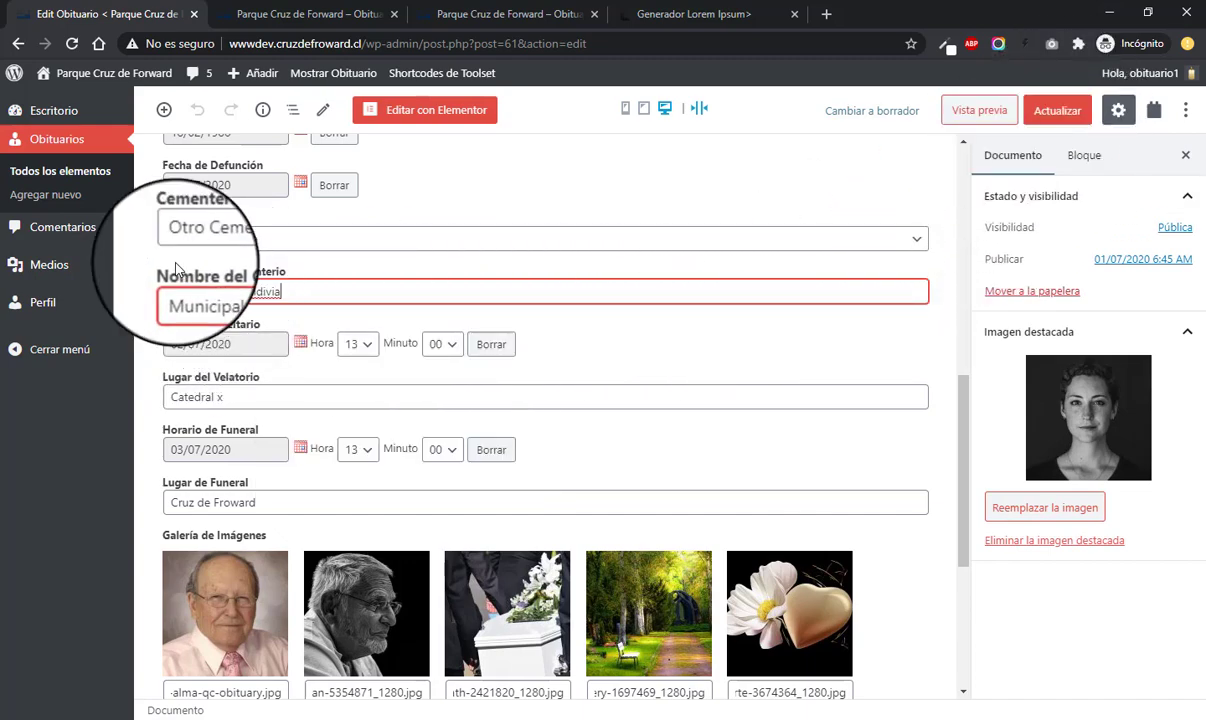
pyautogui.moveTo(163, 291); pyautogui.dragTo(314, 294)
pyautogui.click(409, 294)
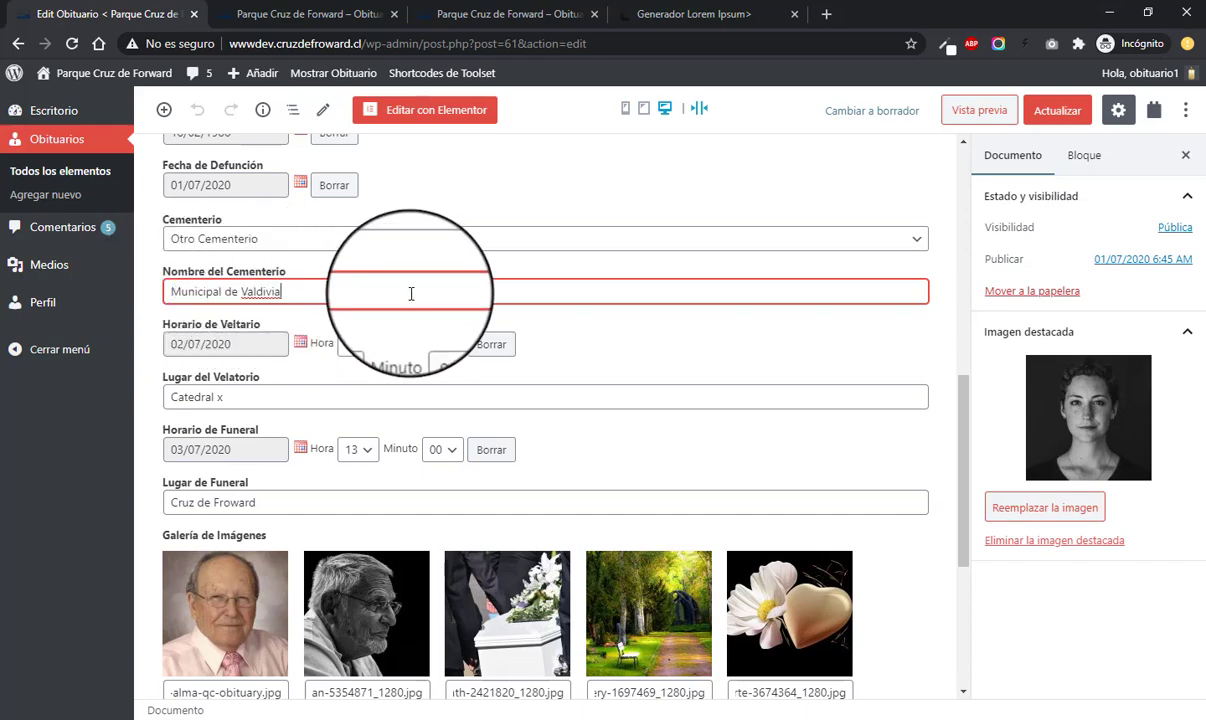
pyautogui.click(1060, 111)
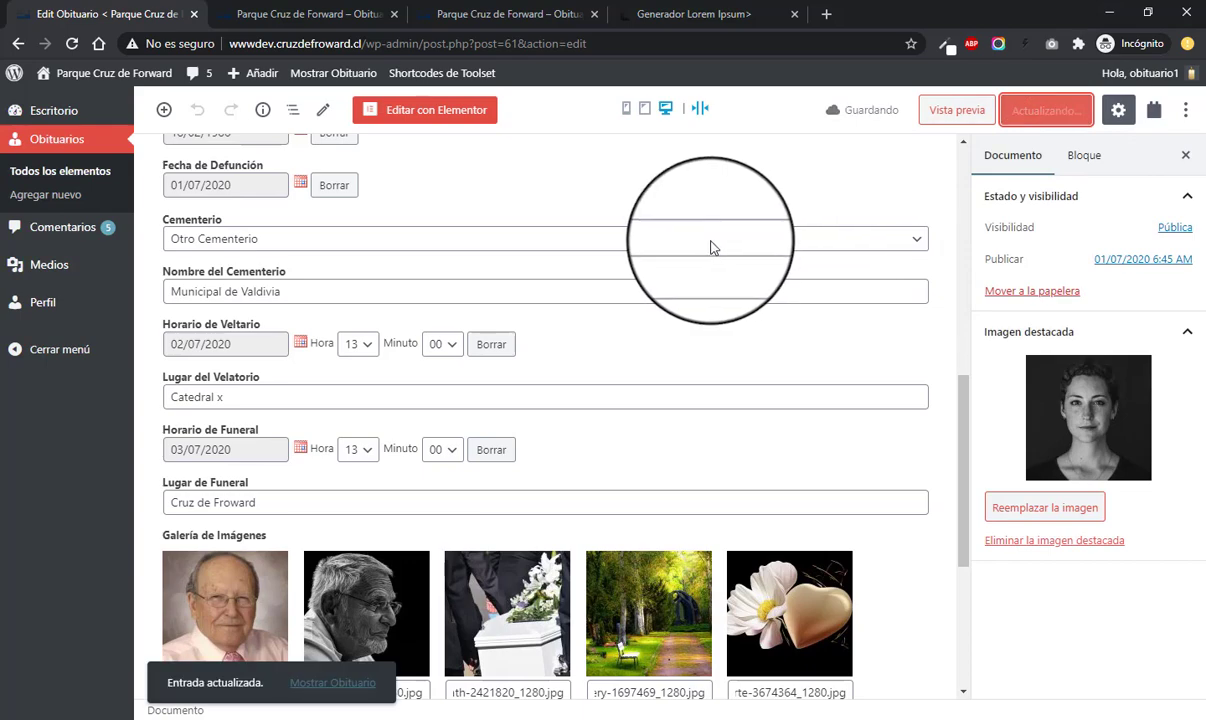
pyautogui.click(266, 16)
pyautogui.click(70, 415)
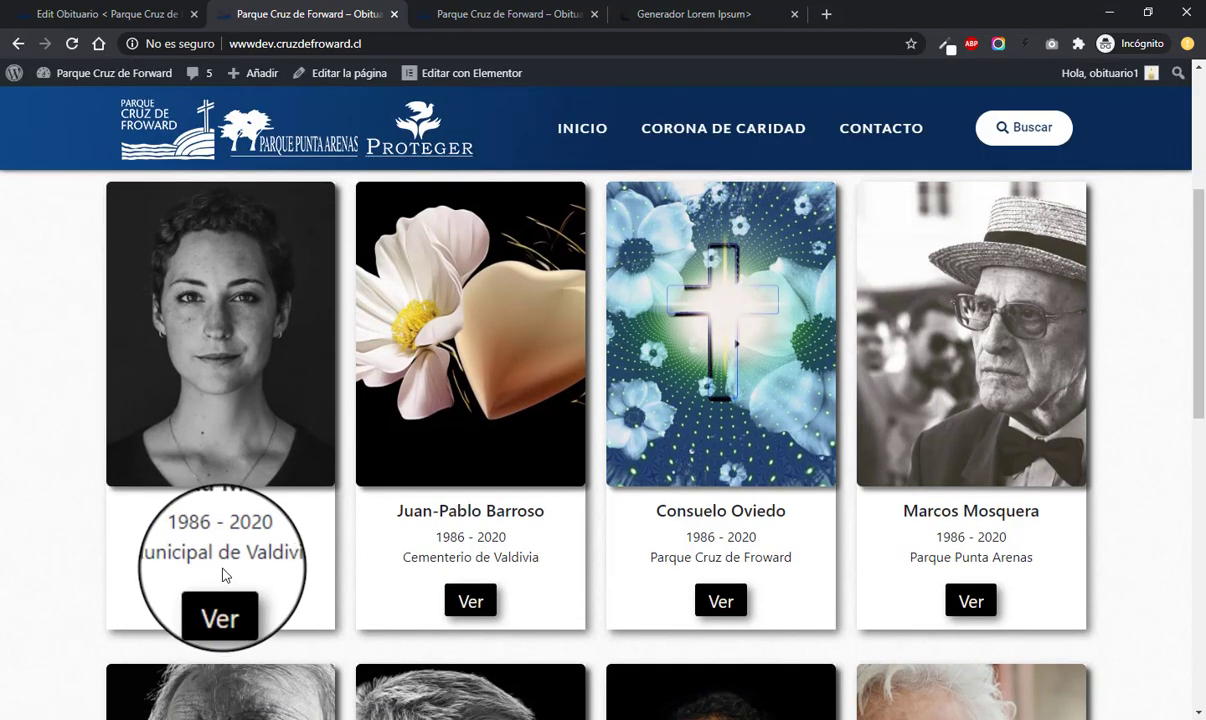
pyautogui.moveTo(160, 557); pyautogui.dragTo(285, 557)
pyautogui.click(52, 550)
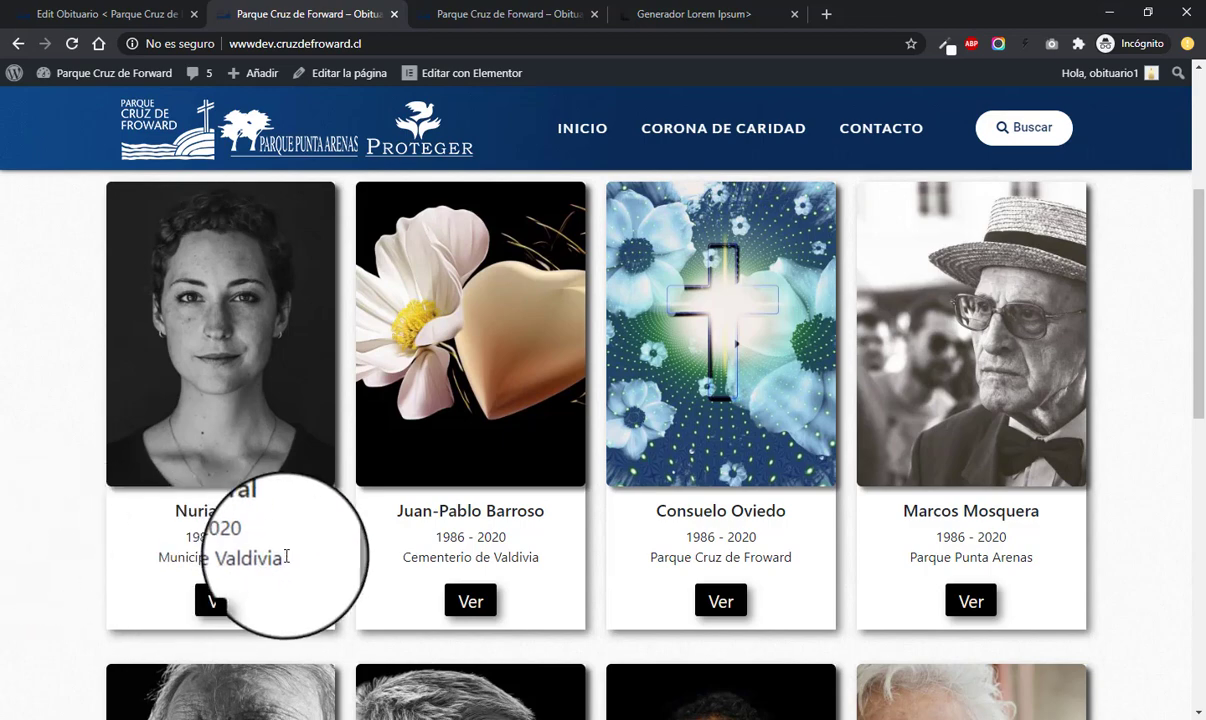
pyautogui.click(90, 14)
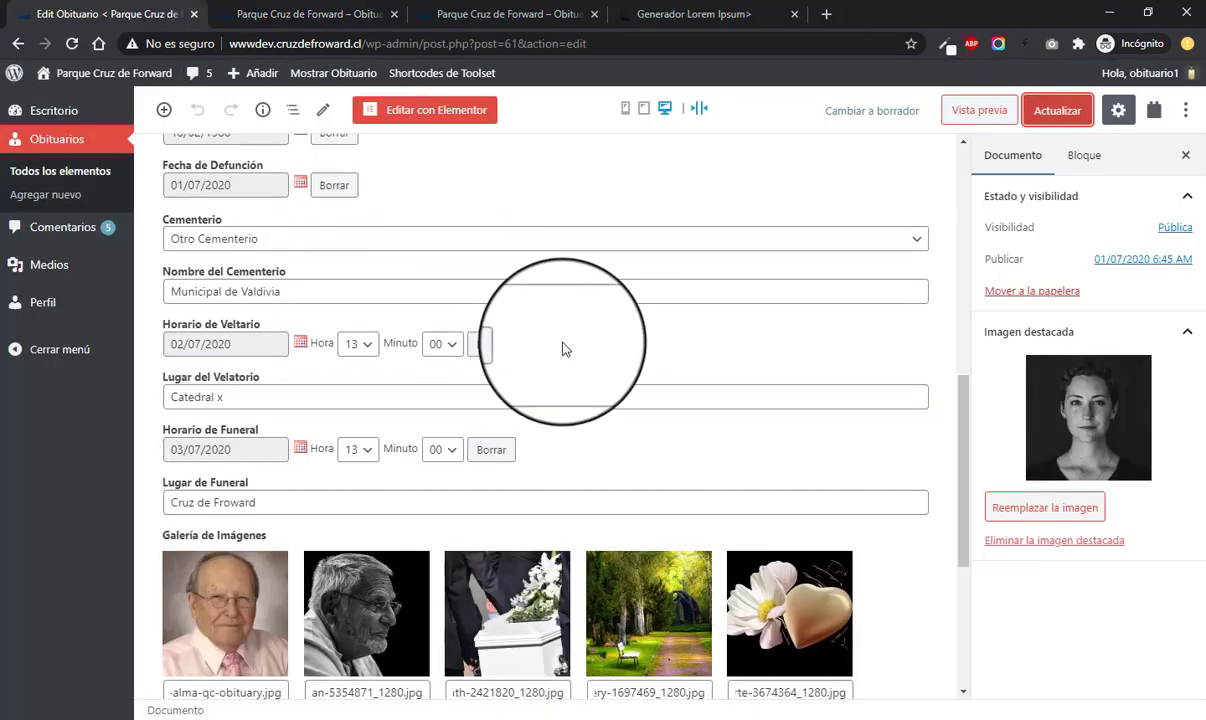
pyautogui.scroll(5, 426, 263)
pyautogui.scroll(3, 426, 263)
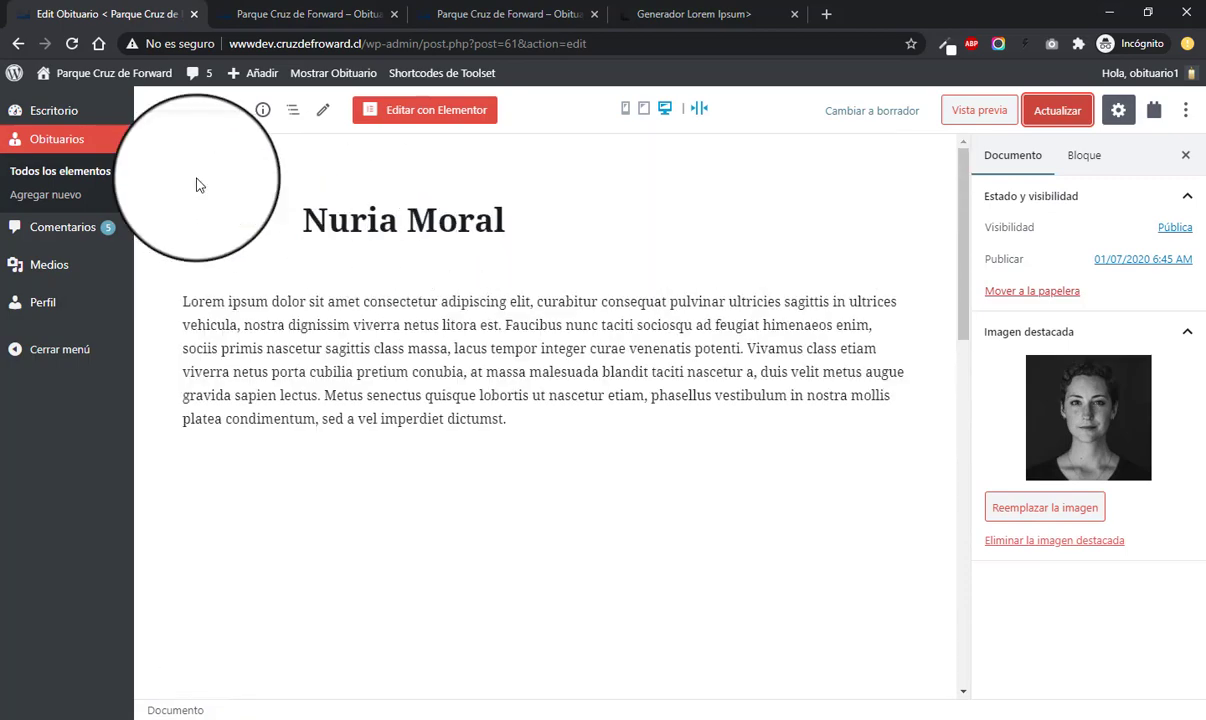
# - Open the obituaries list and bring up the admin bar account menu to log out
pyautogui.click(88, 142)
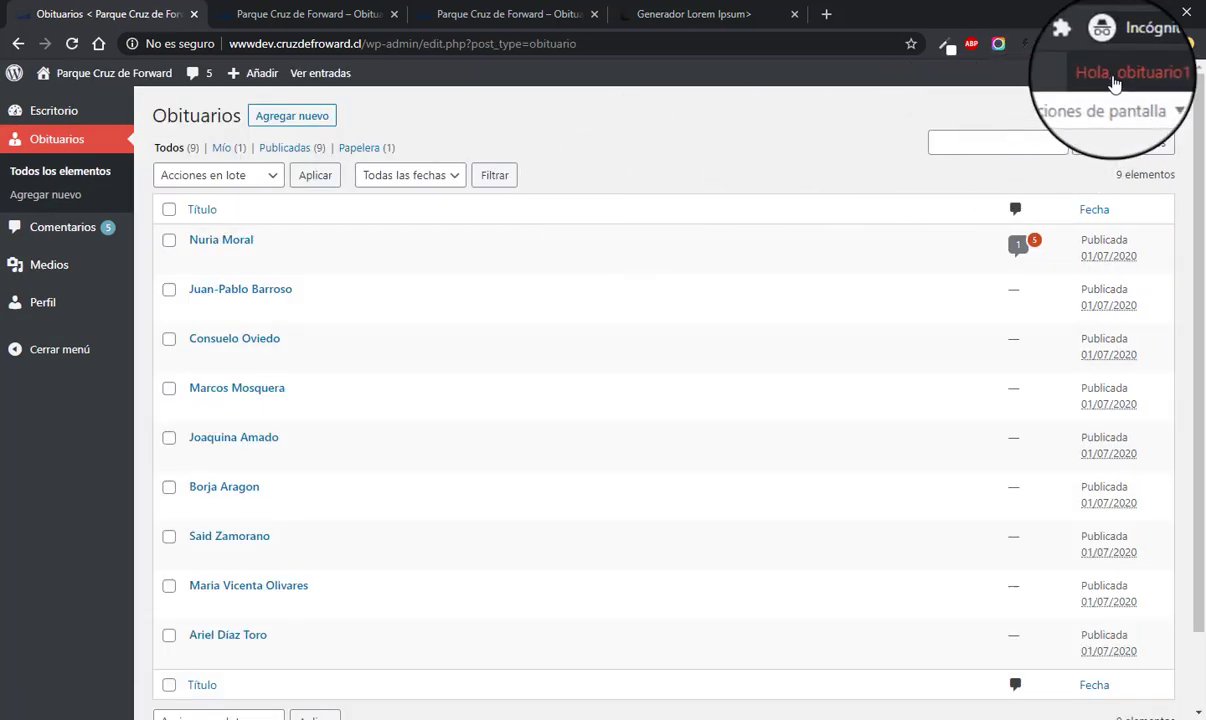
pyautogui.moveTo(1114, 84)
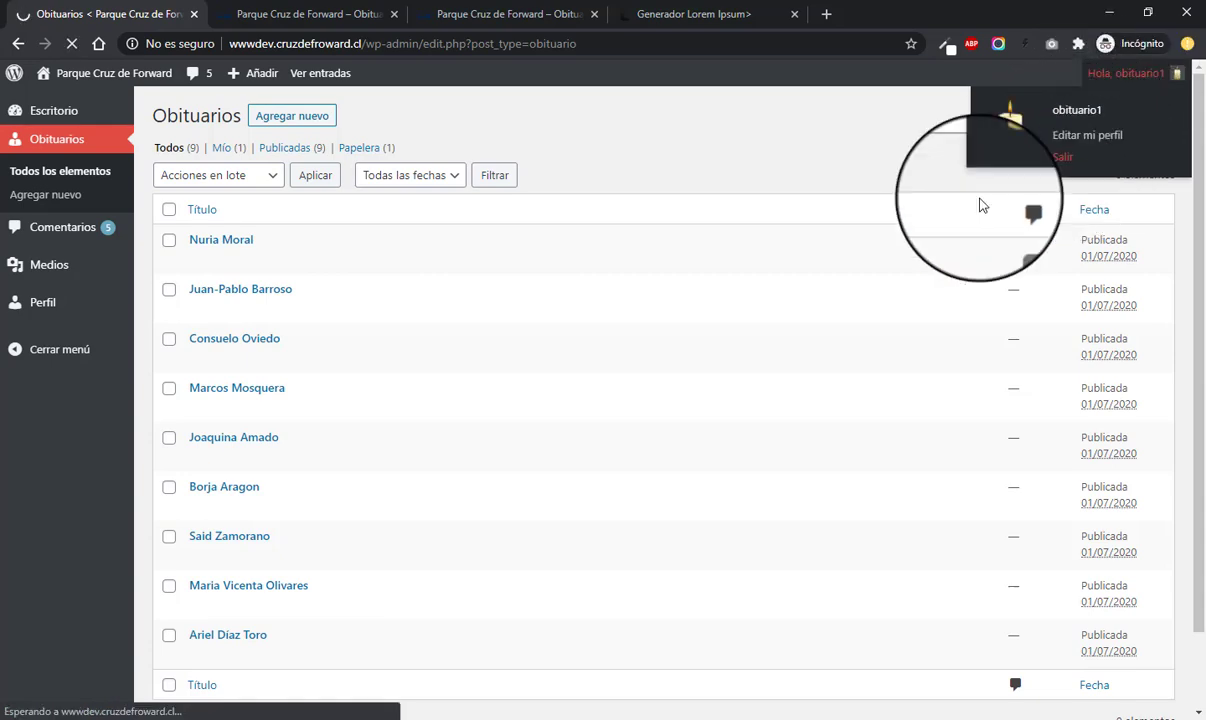
pyautogui.scroll(-1, 816, 390)
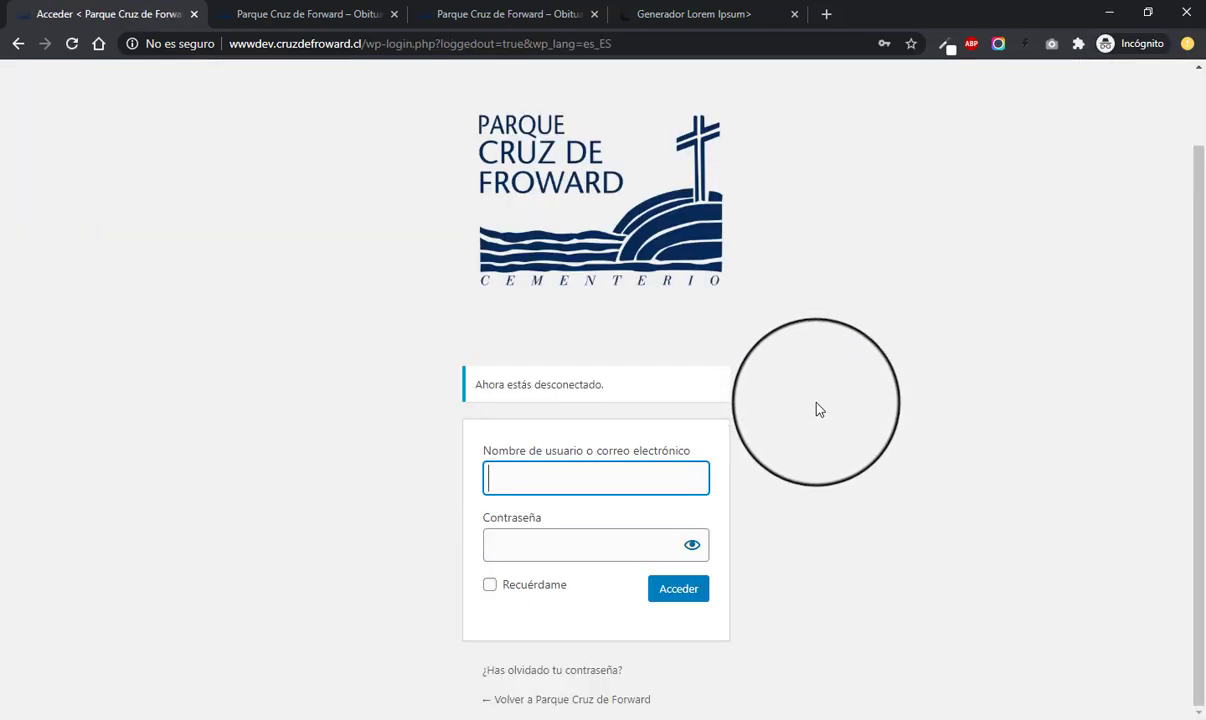